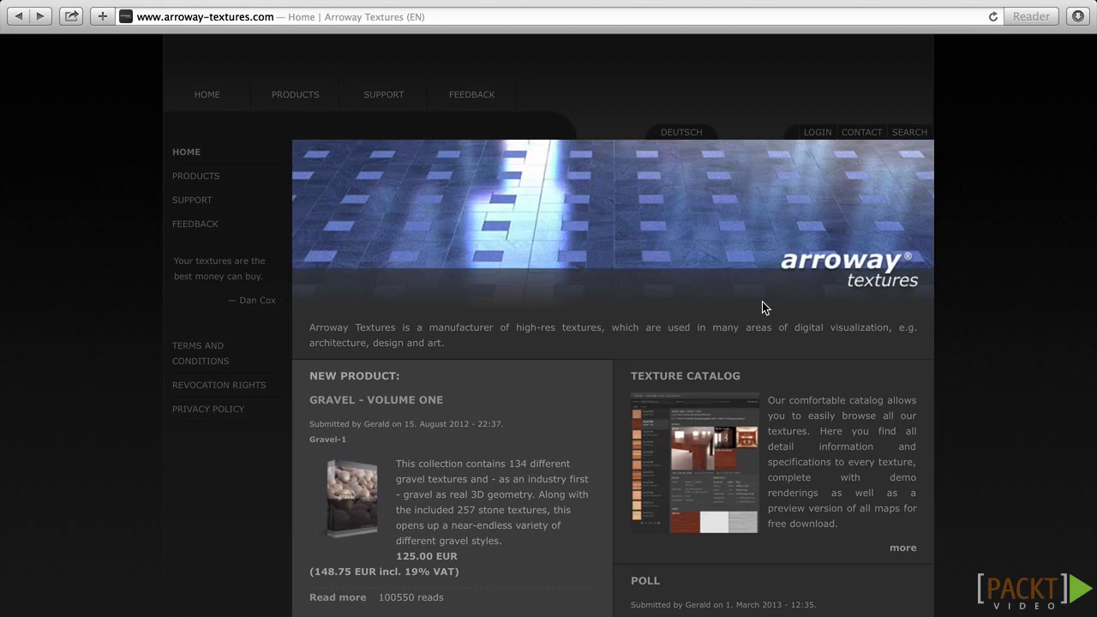
Open the bricks 002 Brickwall texture from the contents of the Textures - Edition One product
left_click(204, 176)
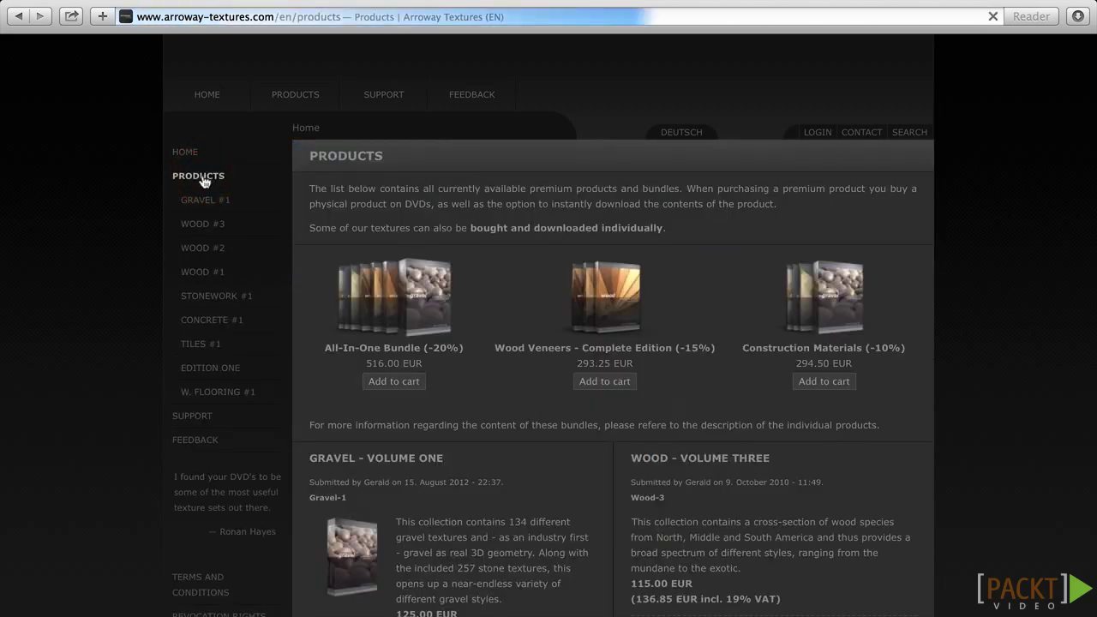
left_click(197, 373)
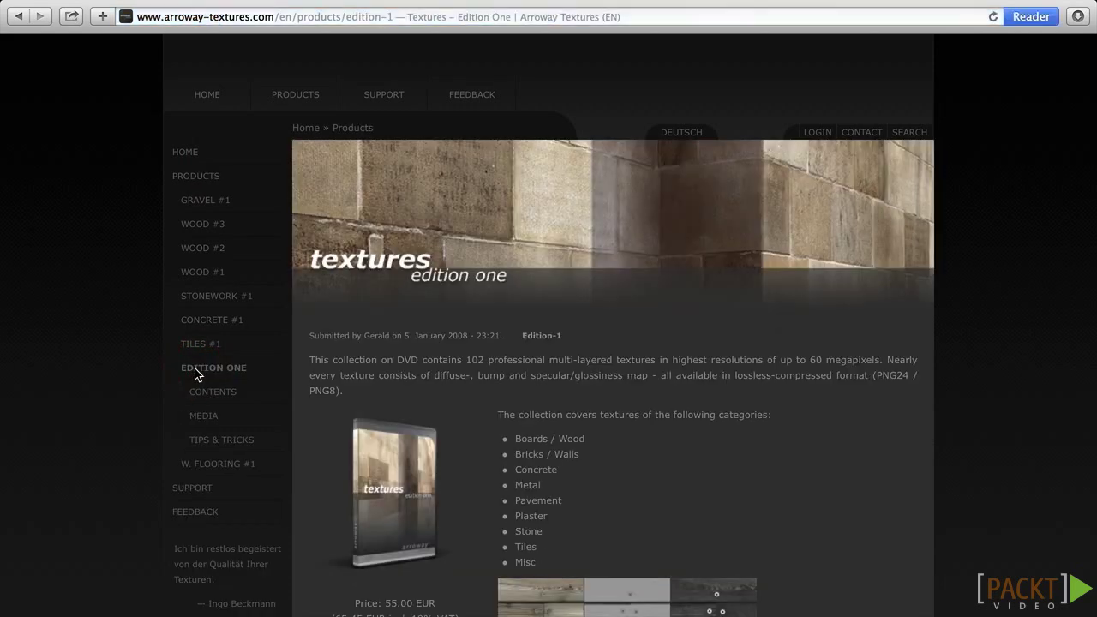
scroll(482, 339, "down", 5)
left_click(570, 488)
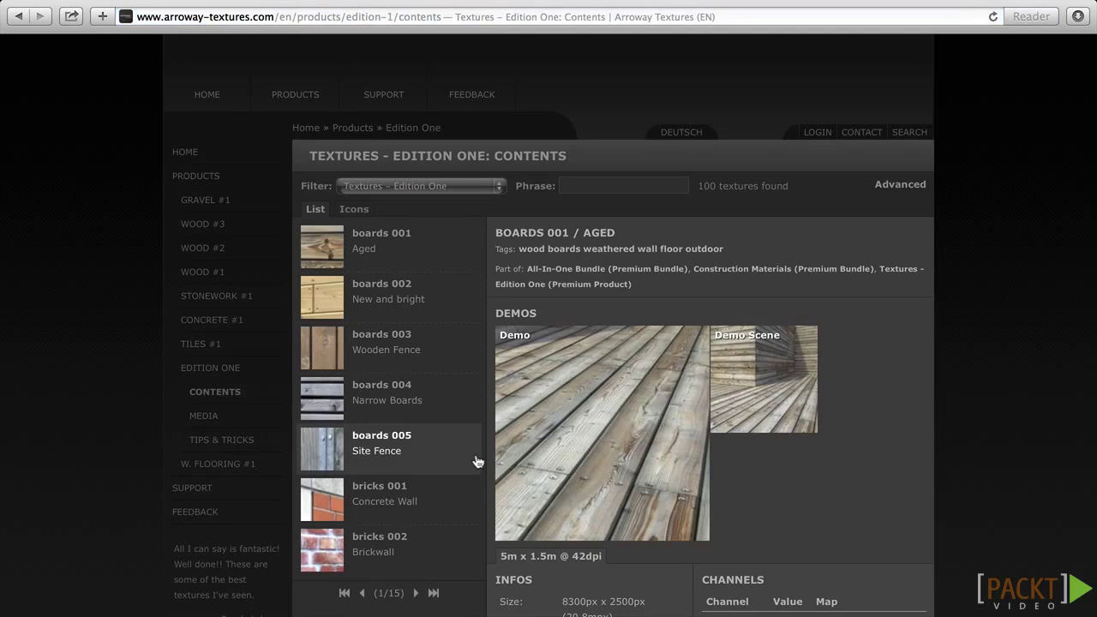
left_click(383, 551)
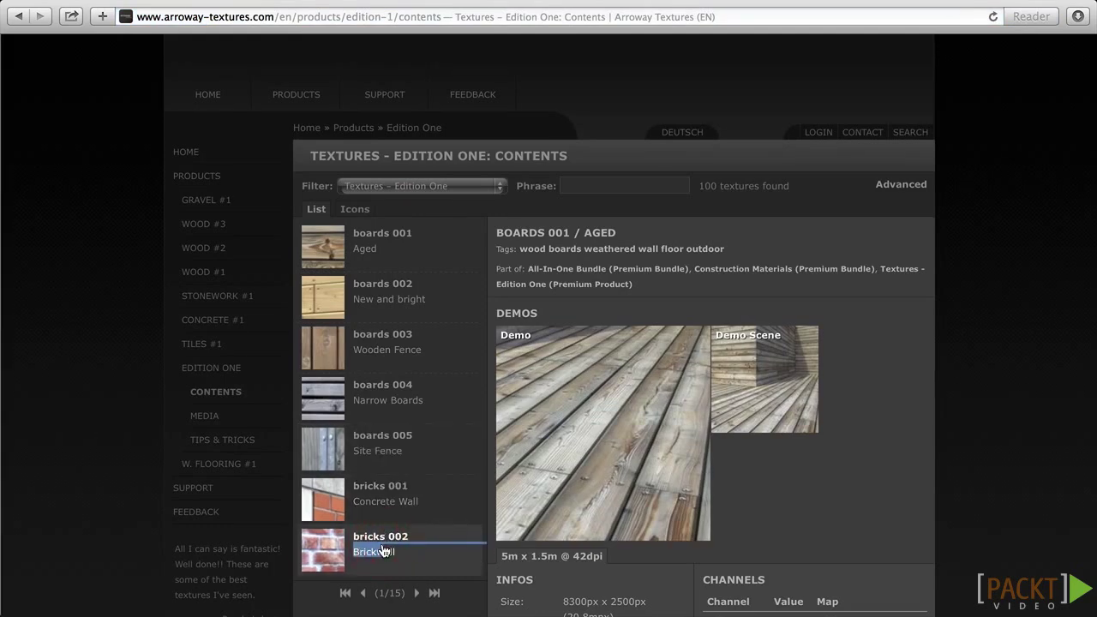
Check the brick wall texture's real size and maps, and download the free sample arroway-textures_bricks-002.rar
scroll(383, 548, "down", 1)
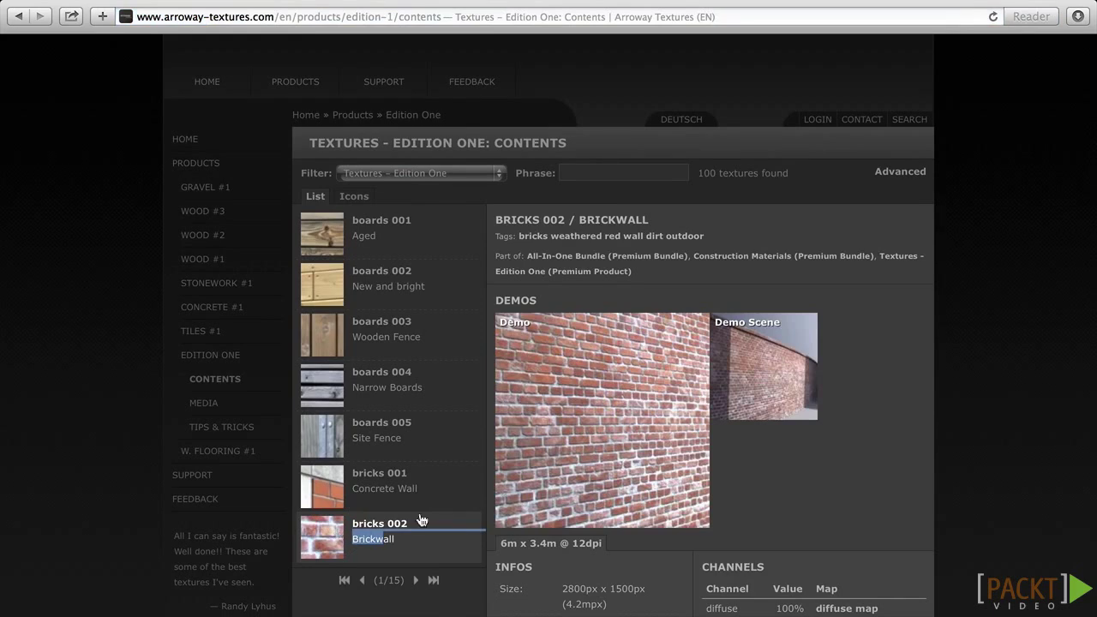
scroll(587, 395, "down", 5)
left_click_drag(563, 402, 615, 402)
scroll(734, 399, "down", 3)
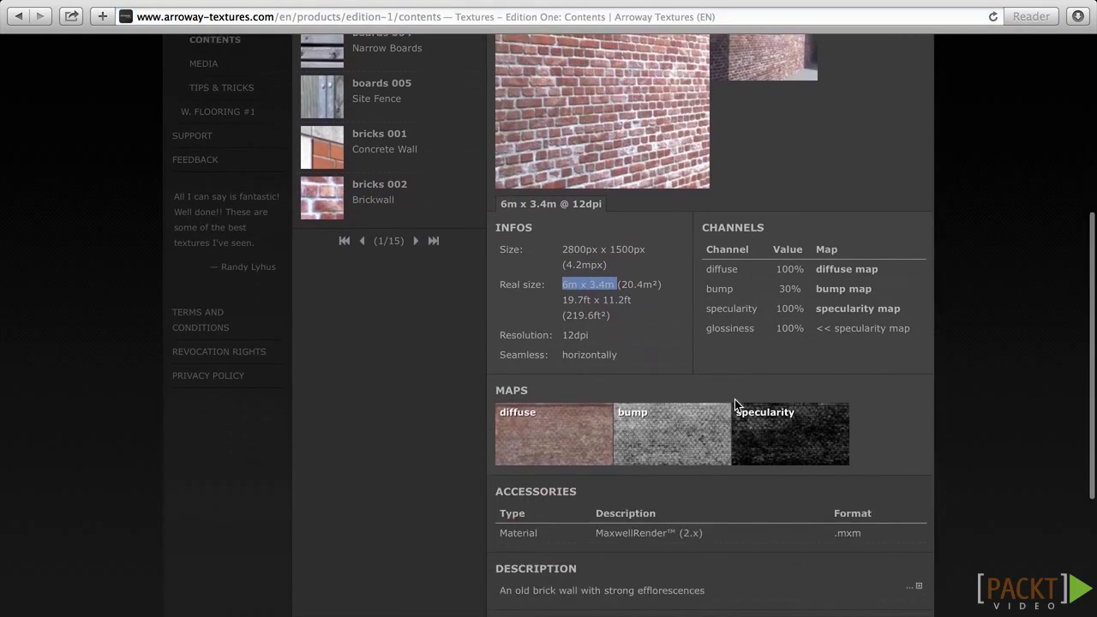
scroll(734, 399, "down", 3)
left_click(573, 524)
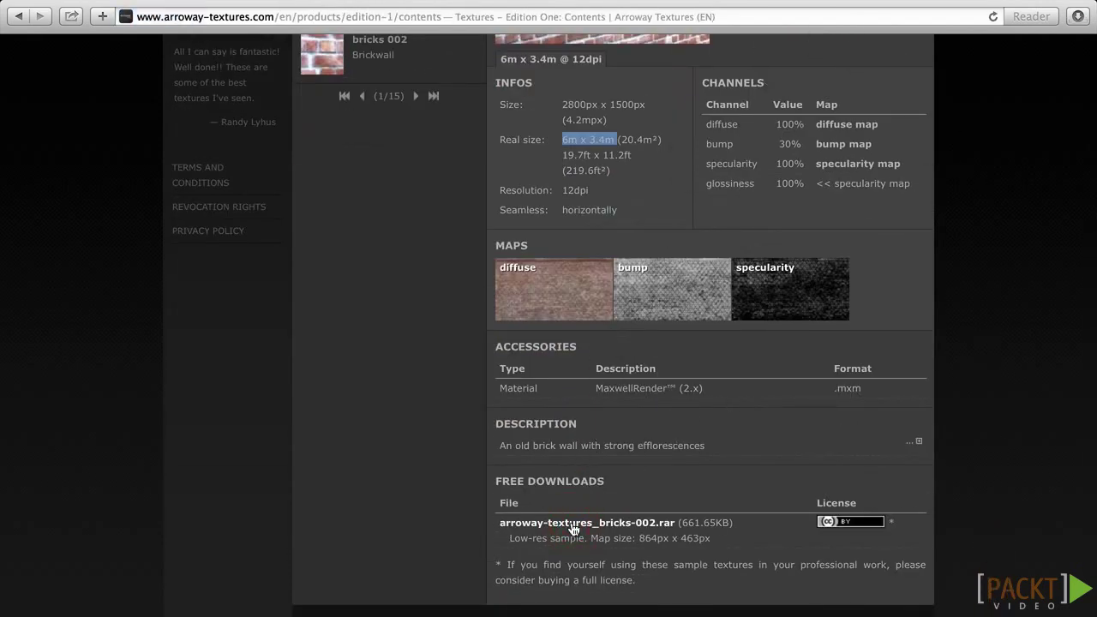
Show the downloaded archive in Finder, extract it, and select the three bricks-002 JPG images in the extracted folder
left_click(1077, 16)
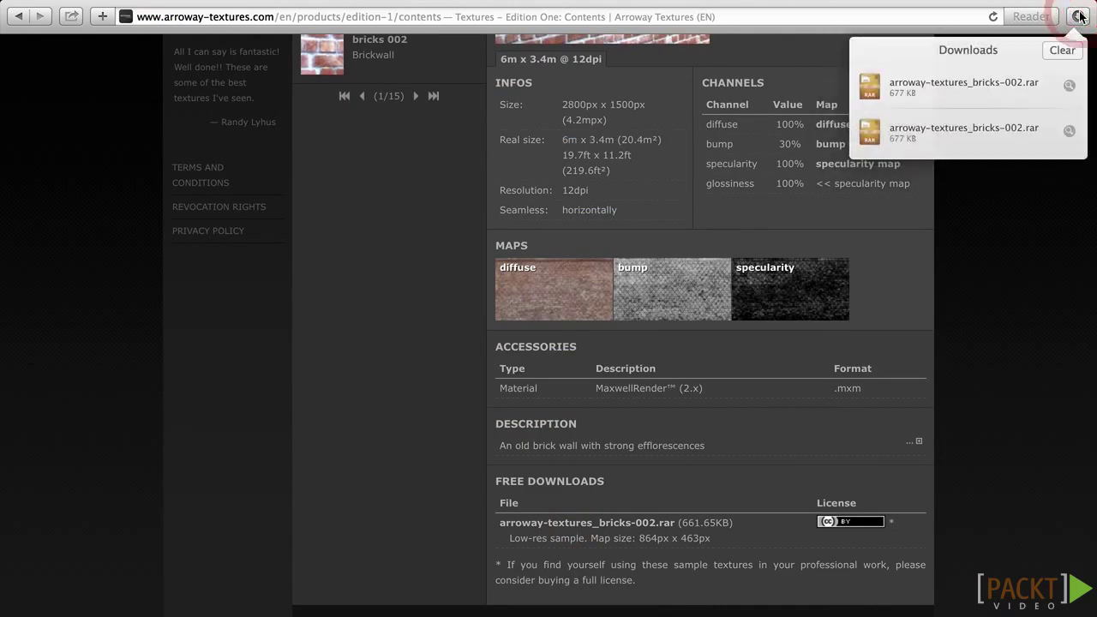
left_click(1068, 84)
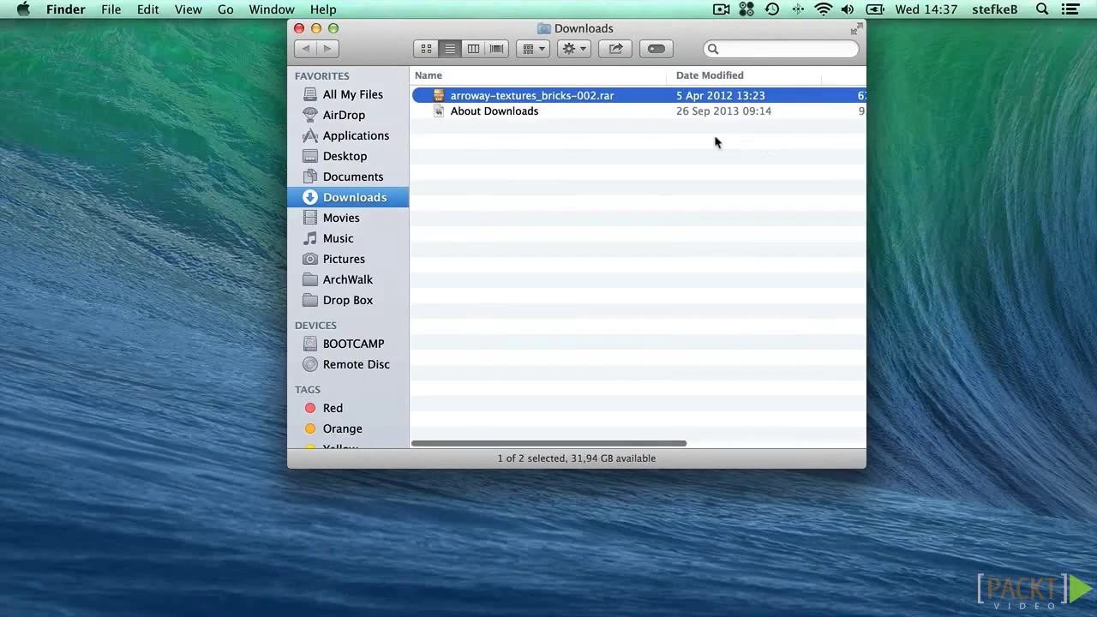
double_click(549, 96)
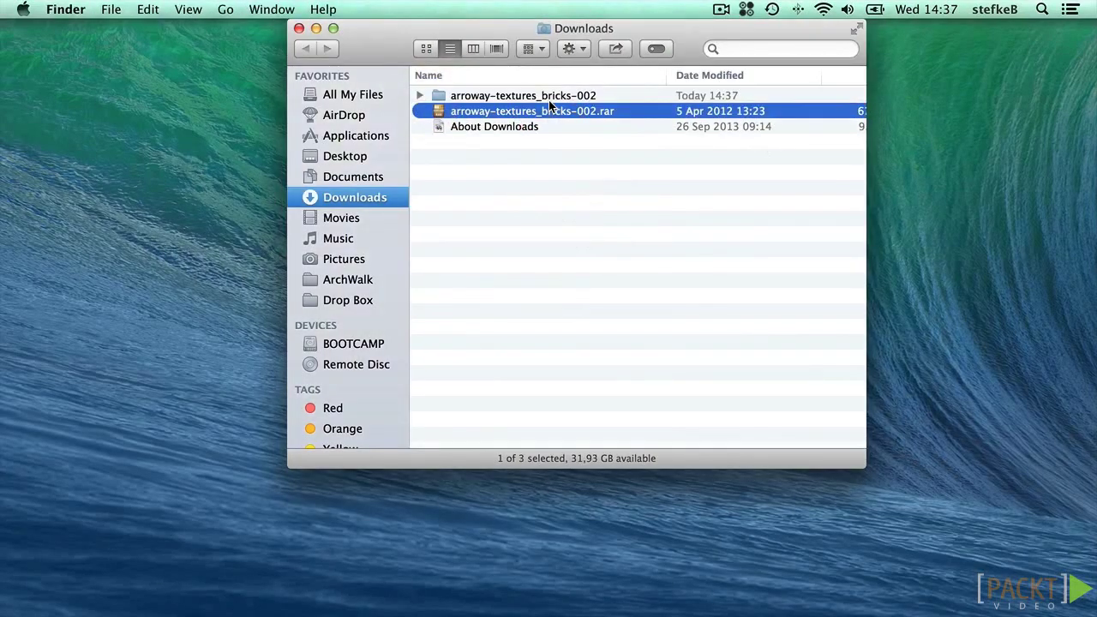
left_click(420, 96)
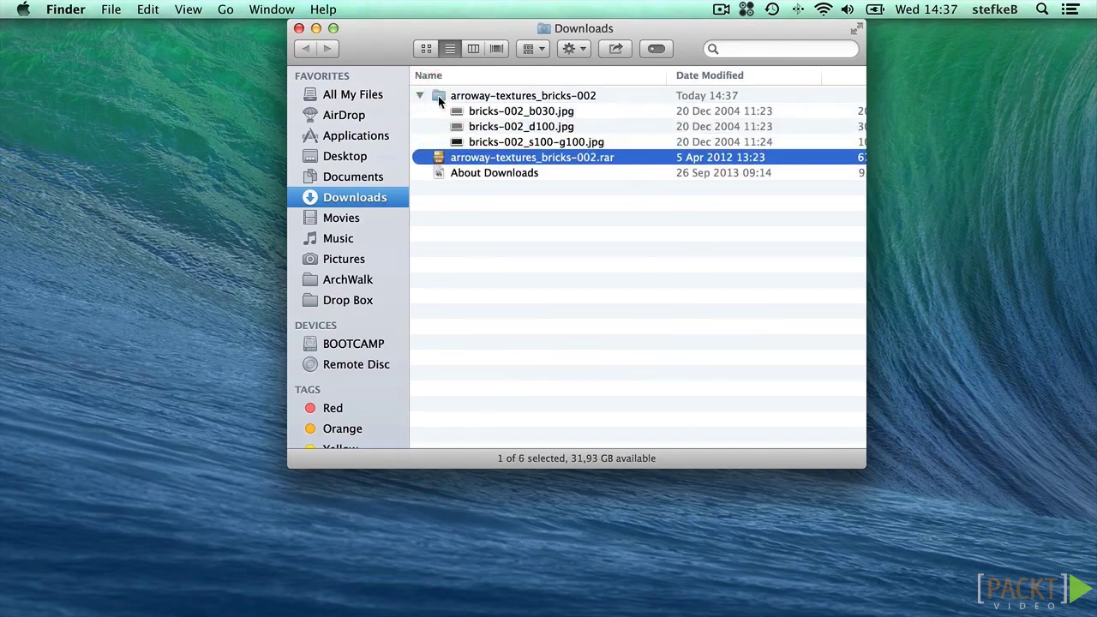
left_click(505, 111)
left_click(505, 142, "shift")
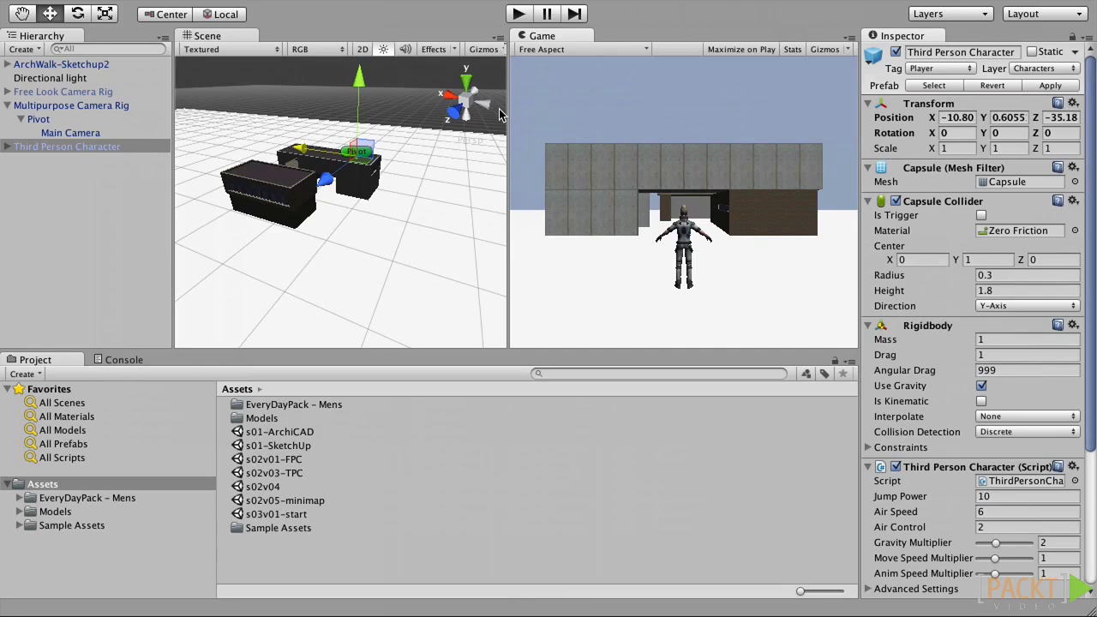
In Unity, create a new folder named Materials in the project's Assets
right_click(257, 555)
mouse_move(412, 363)
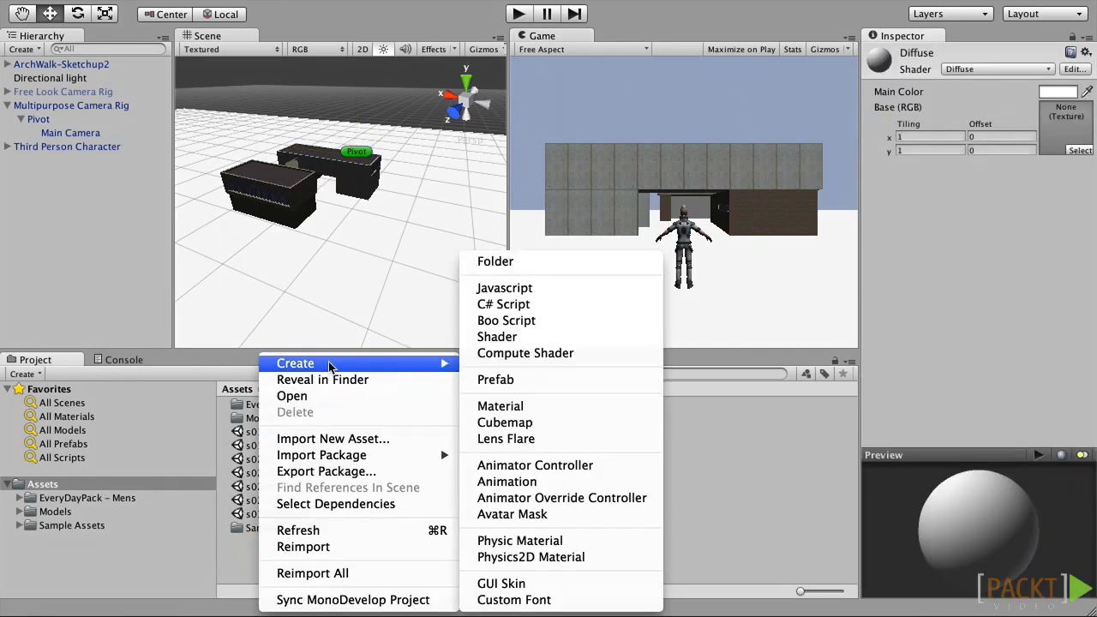
left_click(517, 265)
type("Materials")
key("Return")
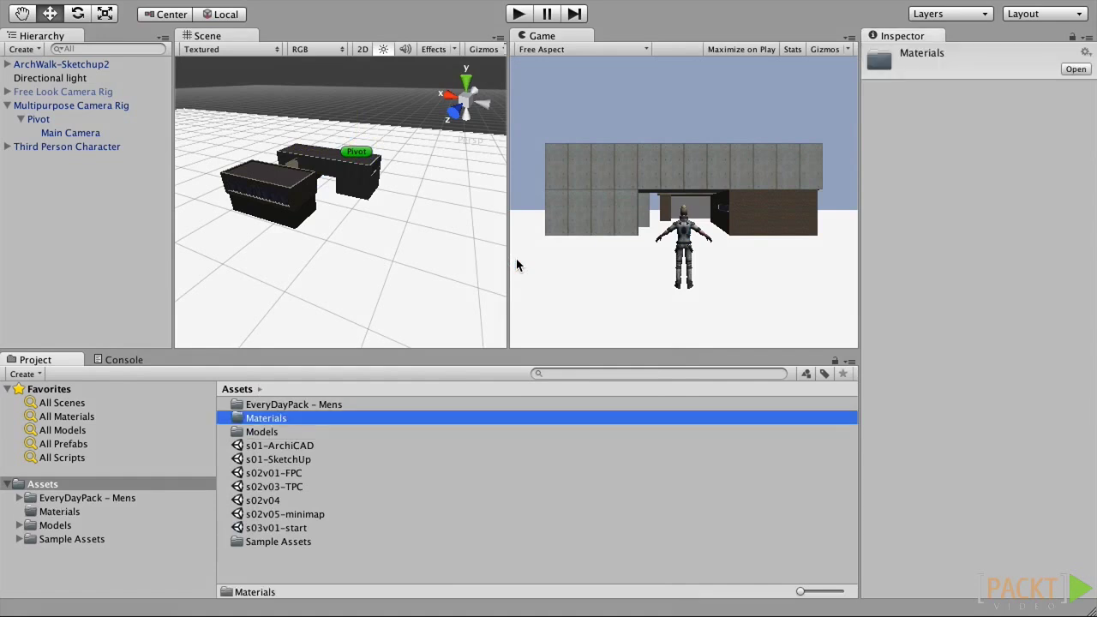
Import the three selected bricks-002 images from Finder into Unity's Materials folder
double_click(241, 419)
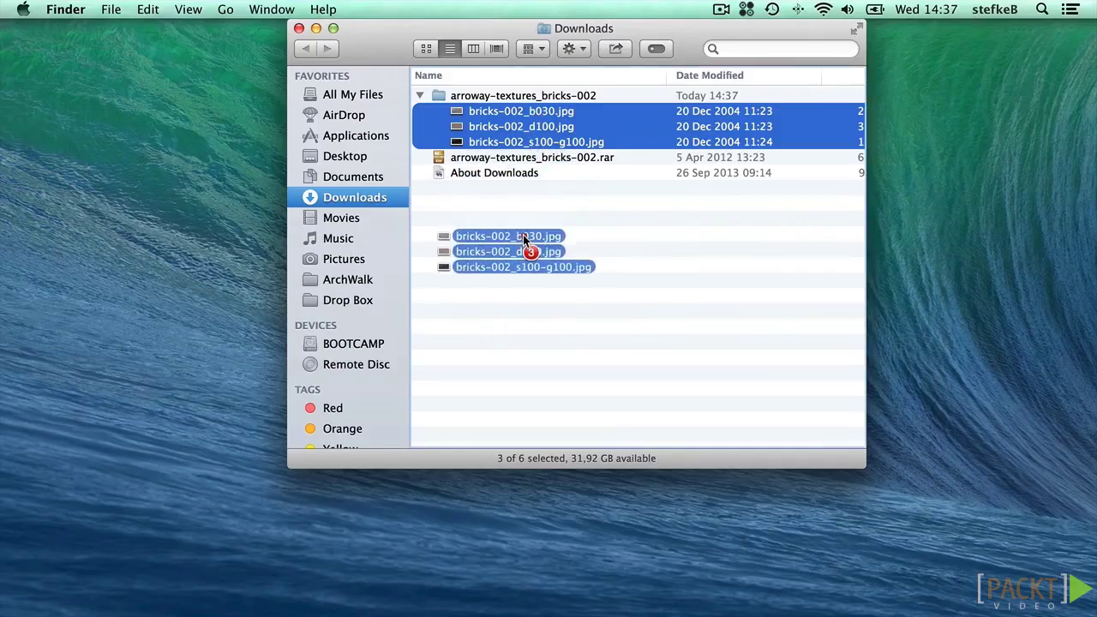
key("super+Tab")
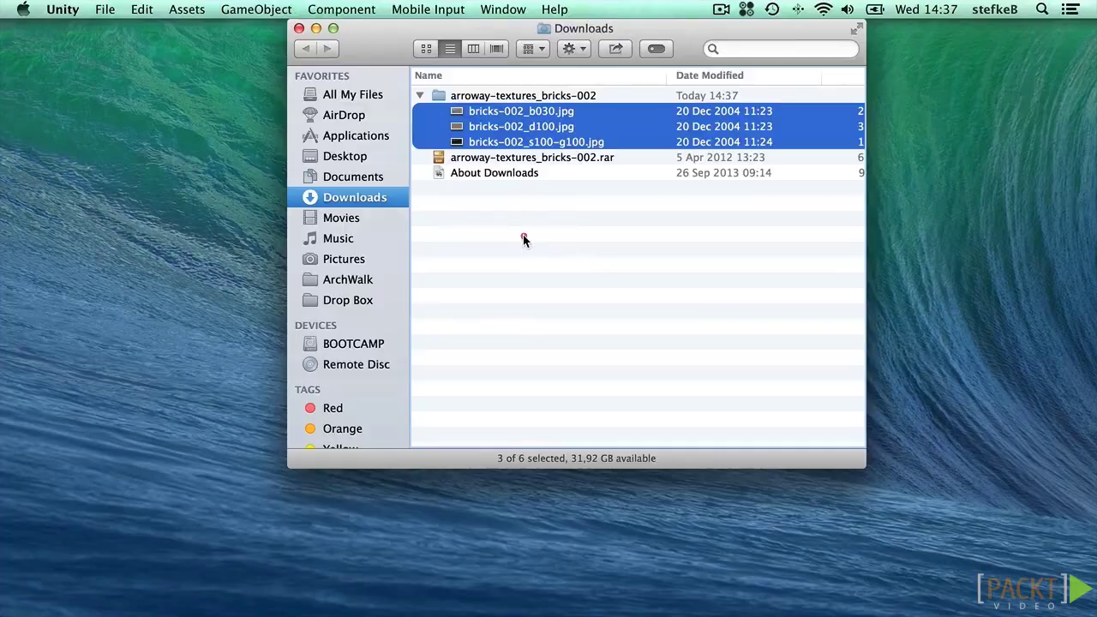
left_click_drag(525, 240, 352, 468)
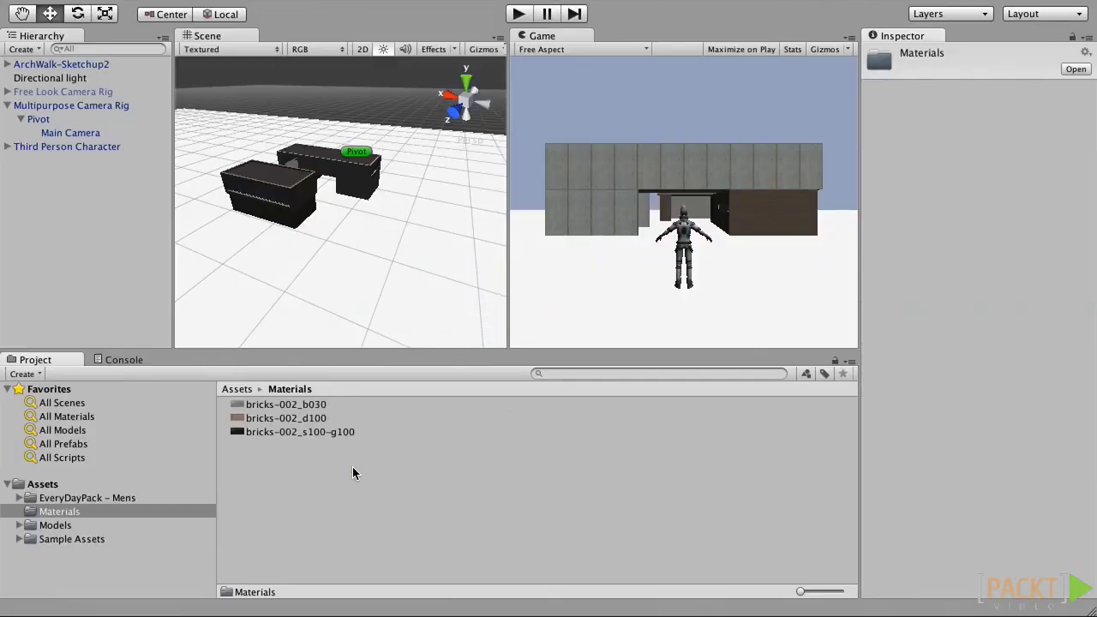
Create a new material named AW Bricks 002 in the Materials folder
right_click(293, 467)
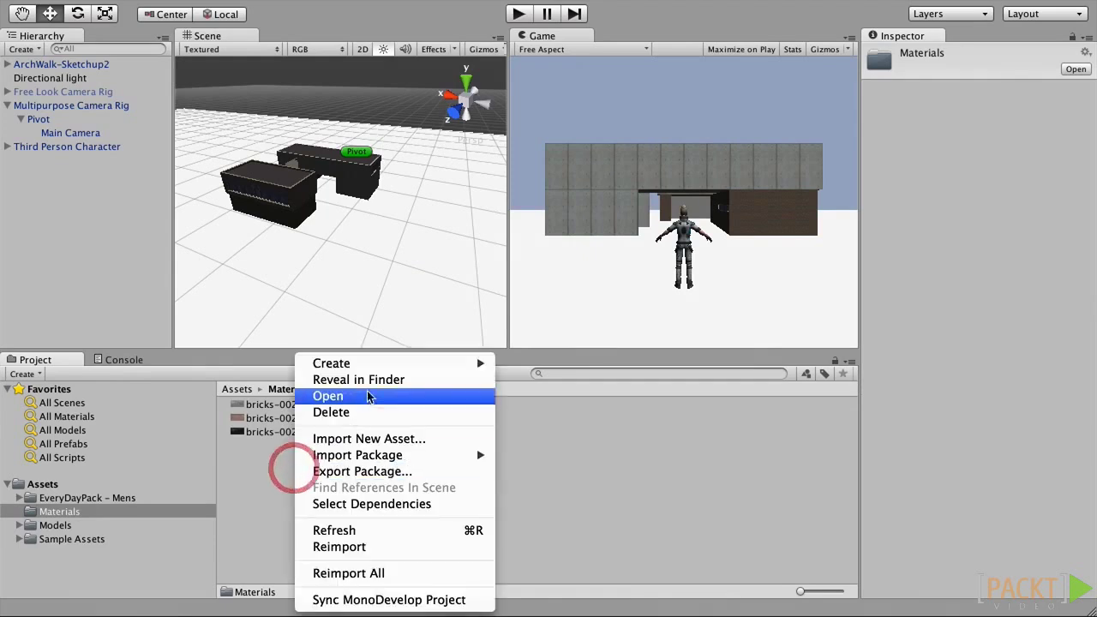
left_click(372, 364)
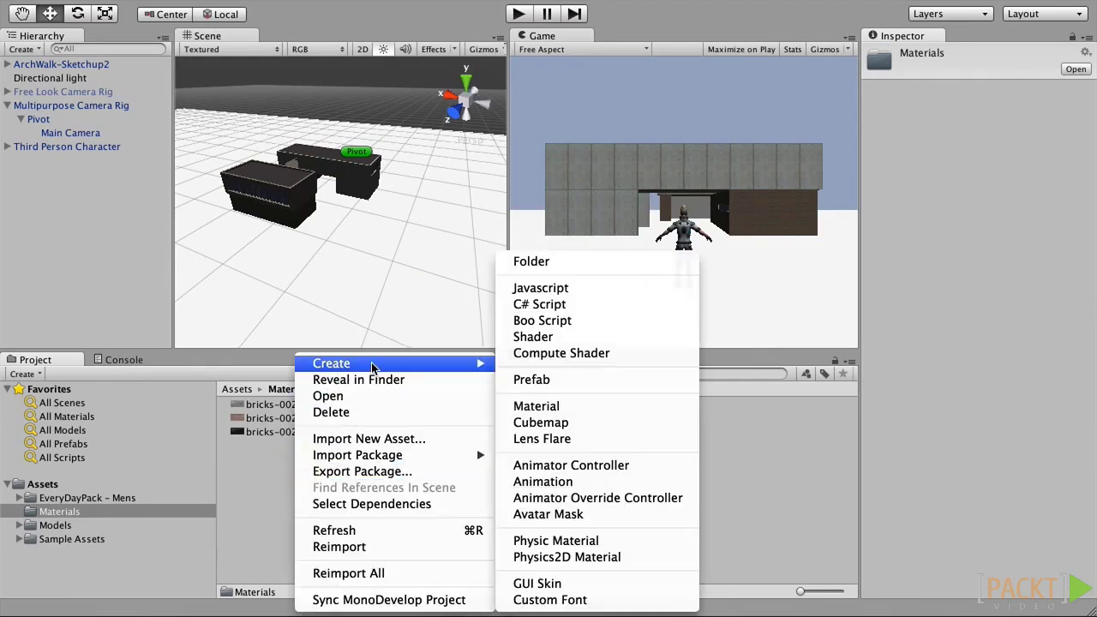
left_click(561, 407)
type("A")
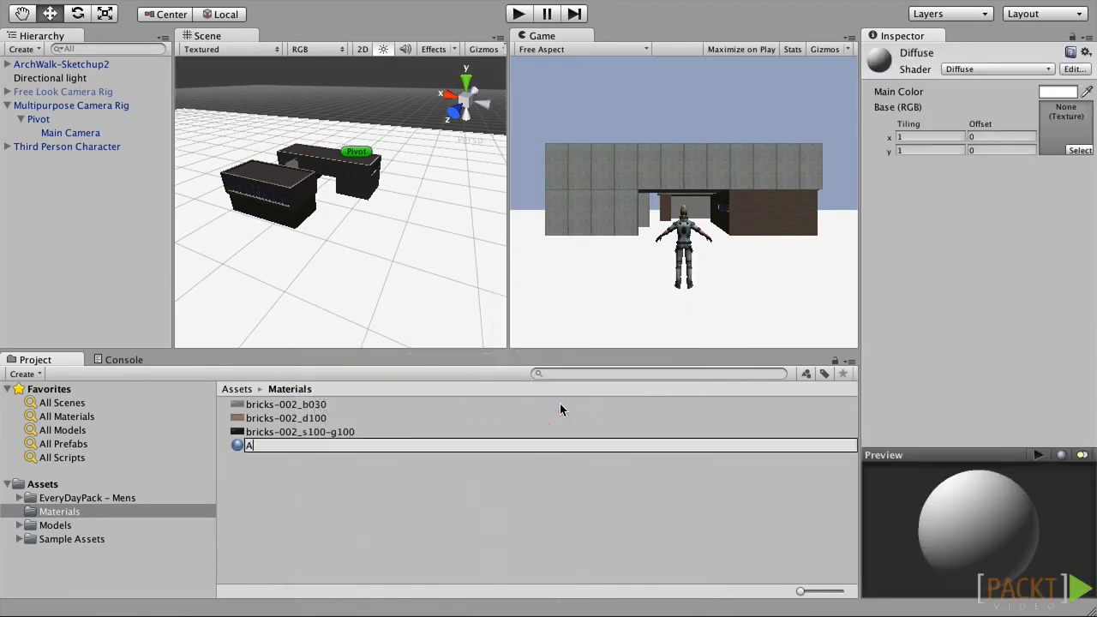
type("W Bricks 002")
key("Return")
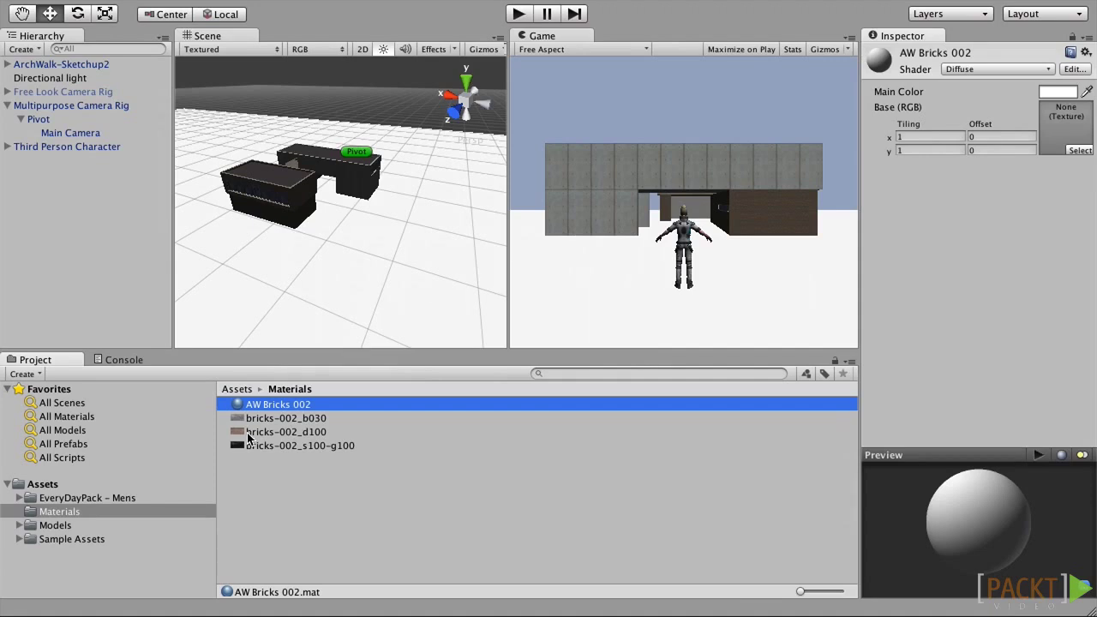
Assign bricks-002_d100 as the base texture of the AW Bricks 002 material
left_click_drag(249, 438, 1060, 143)
left_click(1079, 150)
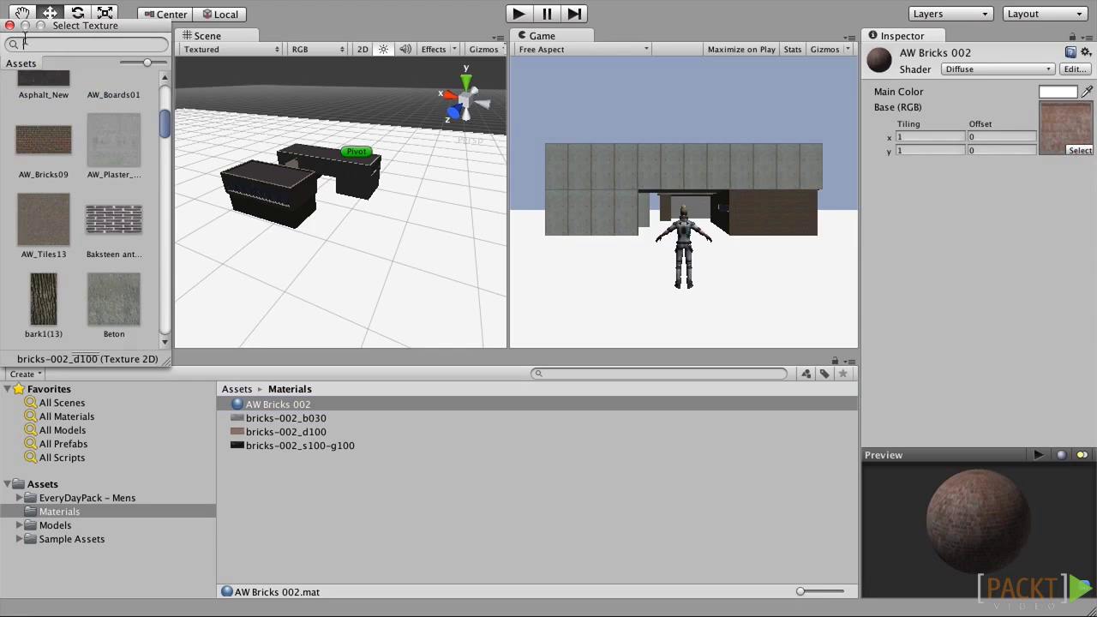
left_click_drag(164, 124, 167, 104)
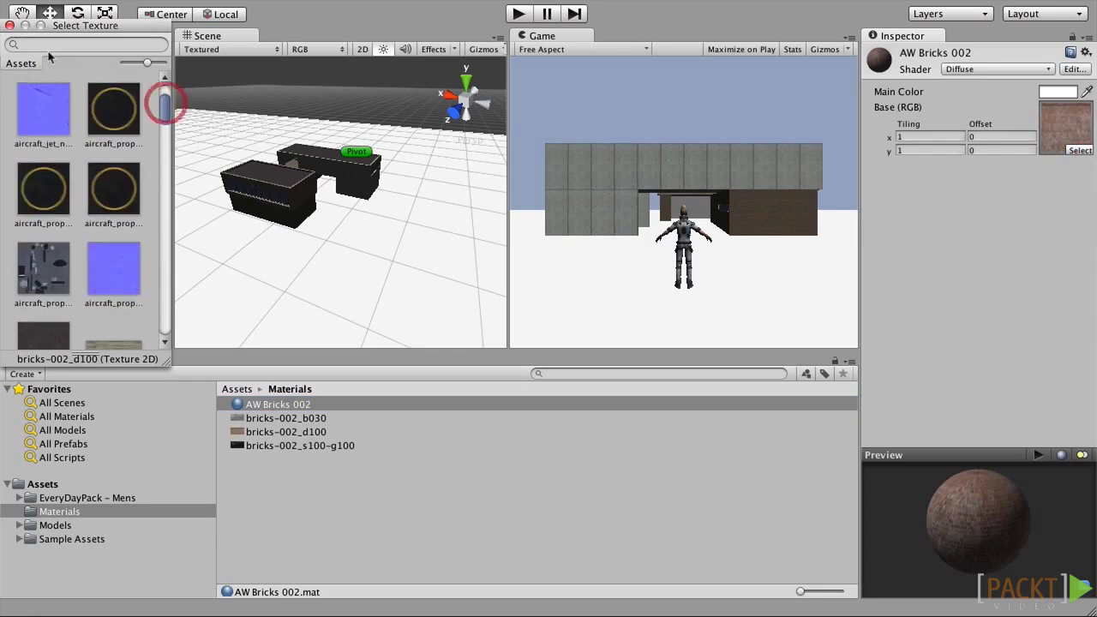
left_click(11, 27)
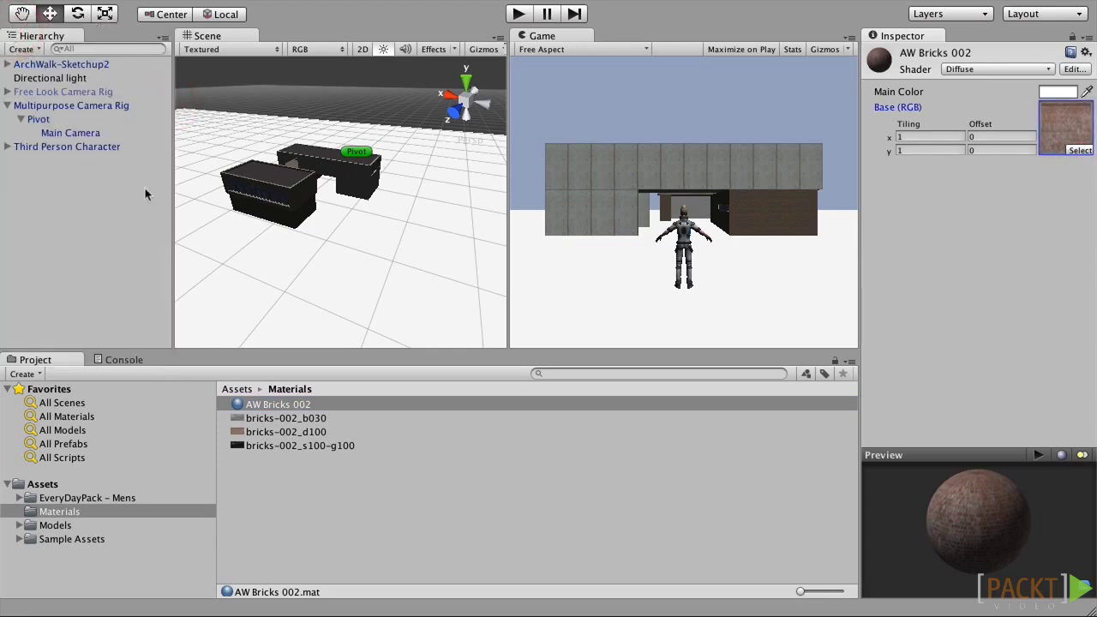
Switch the material's shader to Bumped Diffuse and assign bricks-002_b030 as its normal map, fixing the texture's type
left_click(985, 70)
left_click(984, 84)
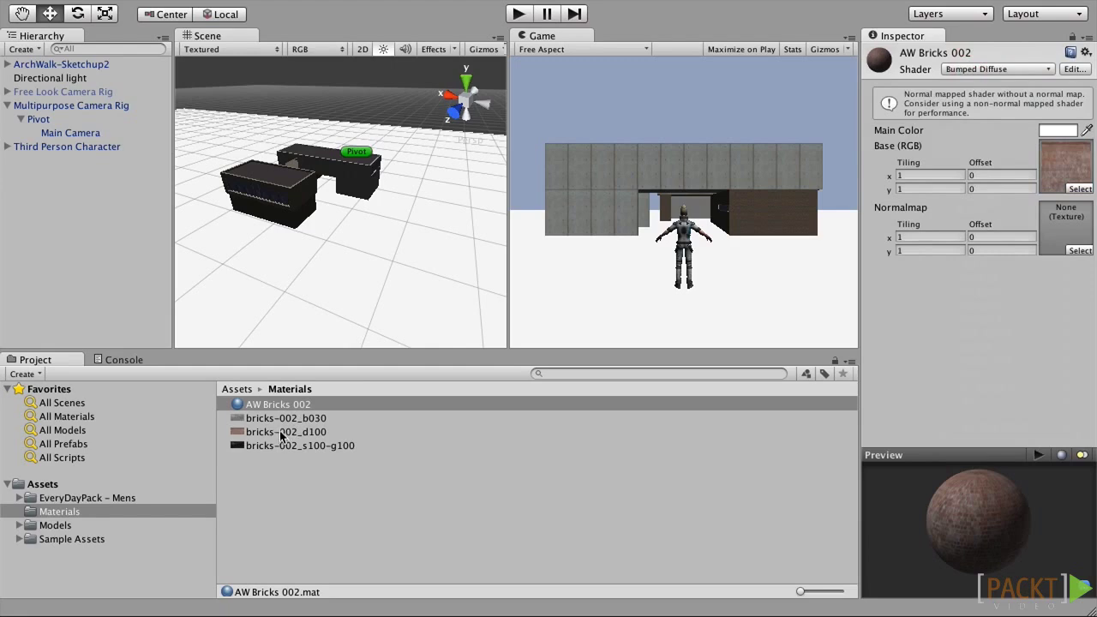
left_click_drag(275, 418, 1053, 240)
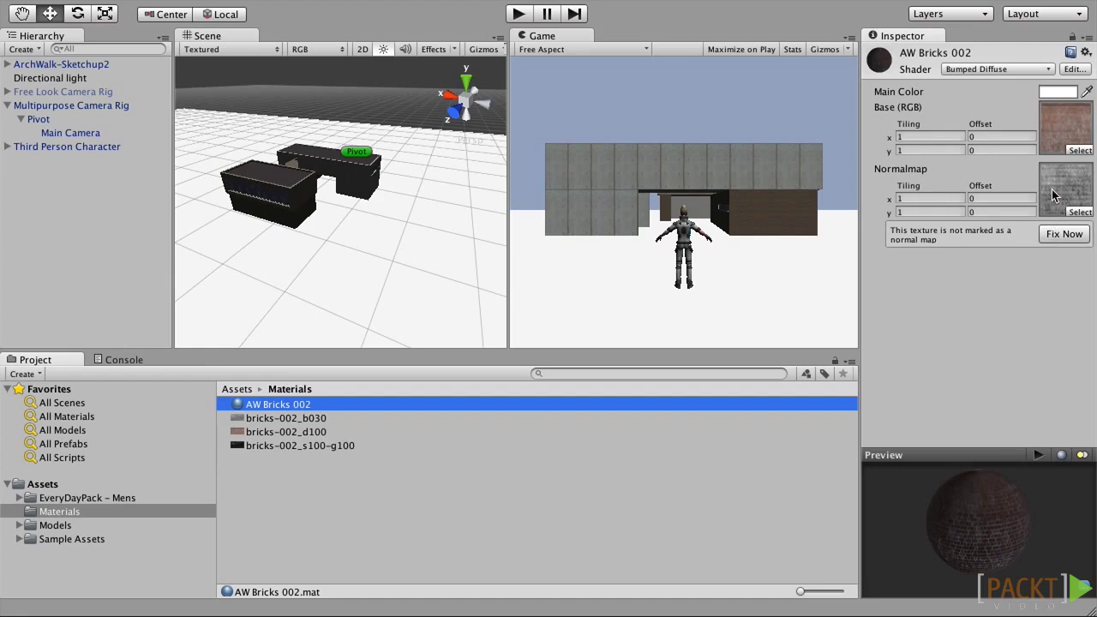
left_click(1052, 235)
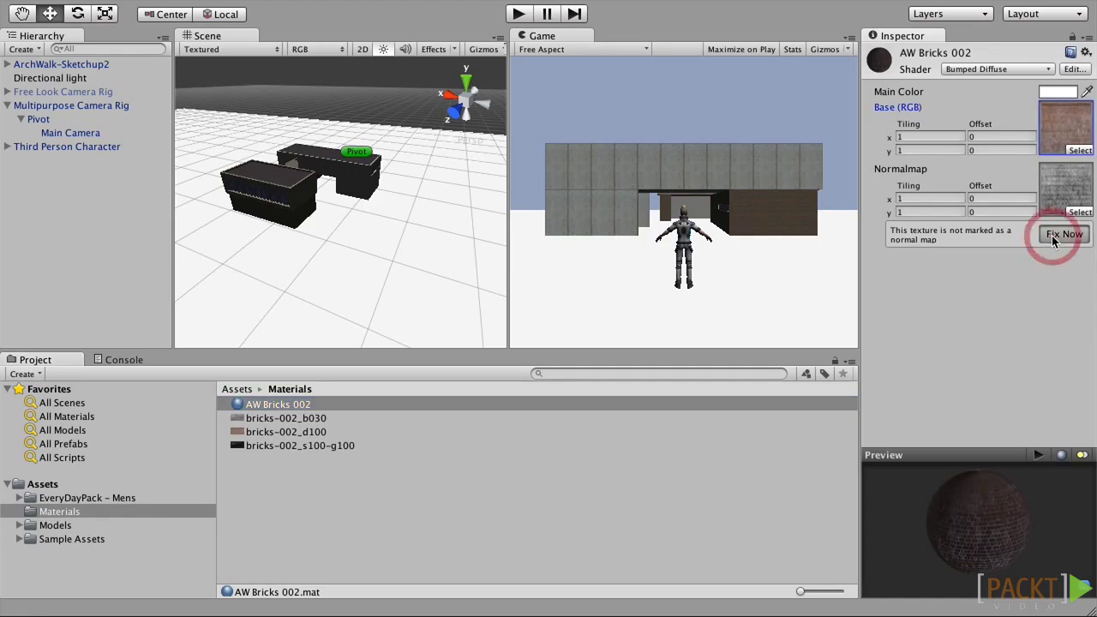
Import bricks-002_b030 as a normal map created from grayscale, with bumpiness 0.05 and Smooth filtering, and apply the settings
left_click(1056, 192)
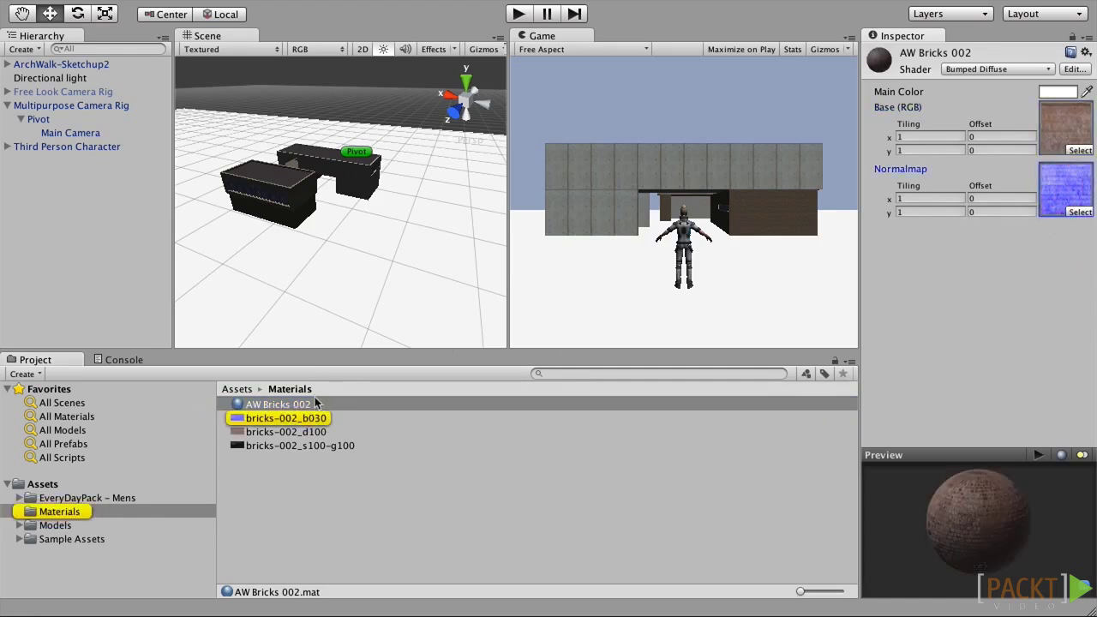
left_click(237, 418)
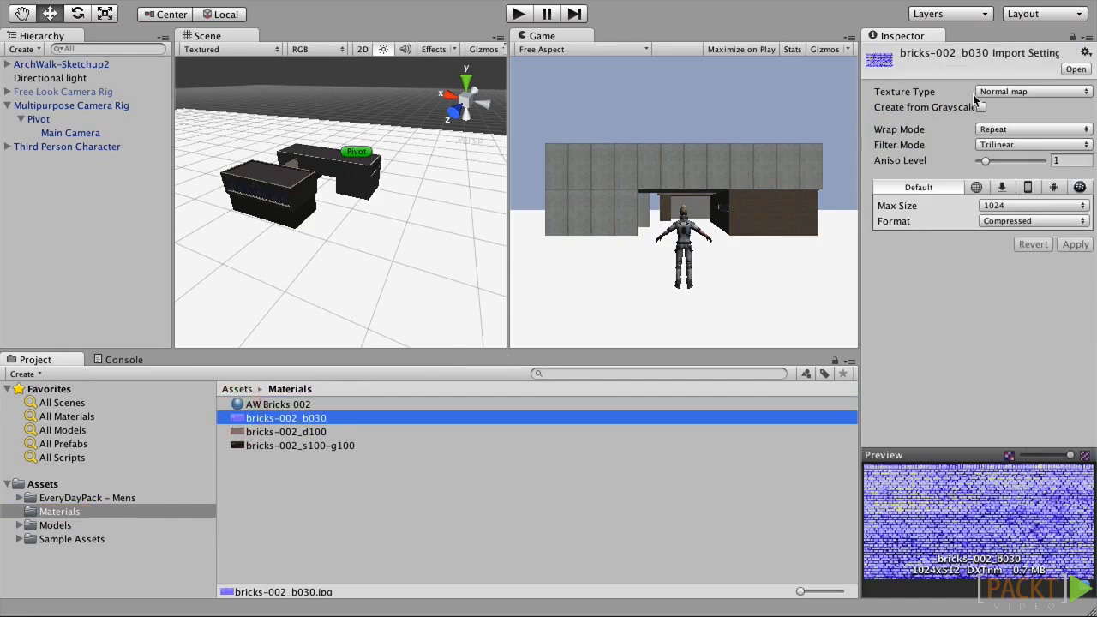
left_click(998, 91)
left_click(998, 92)
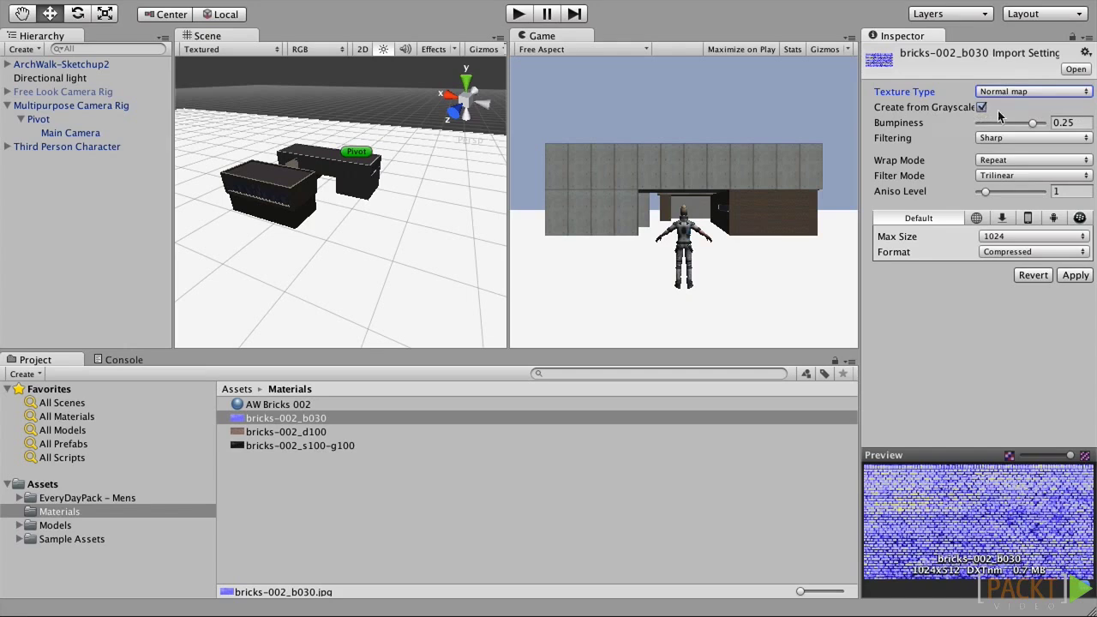
left_click(1075, 123)
double_click(1063, 126)
type("05")
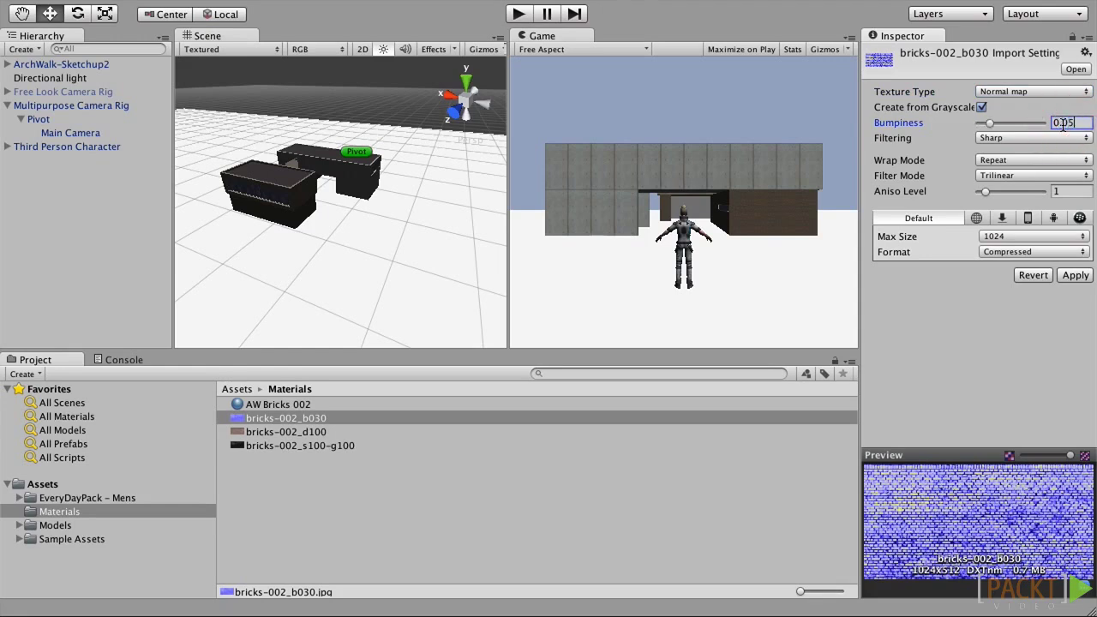
left_click(1009, 139)
left_click(1005, 151)
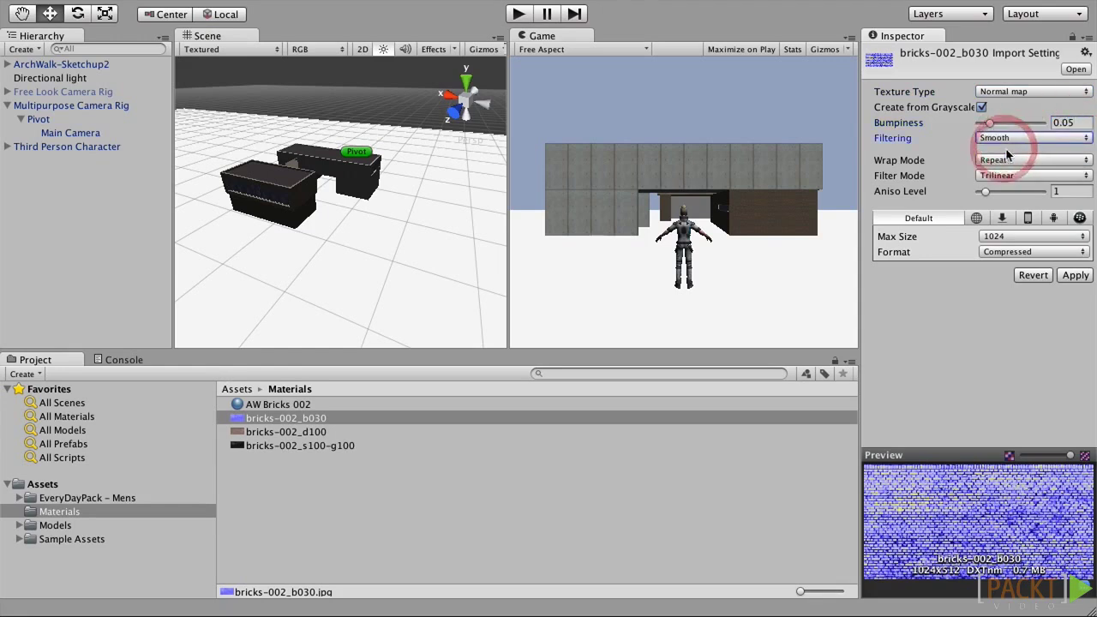
left_click(1076, 275)
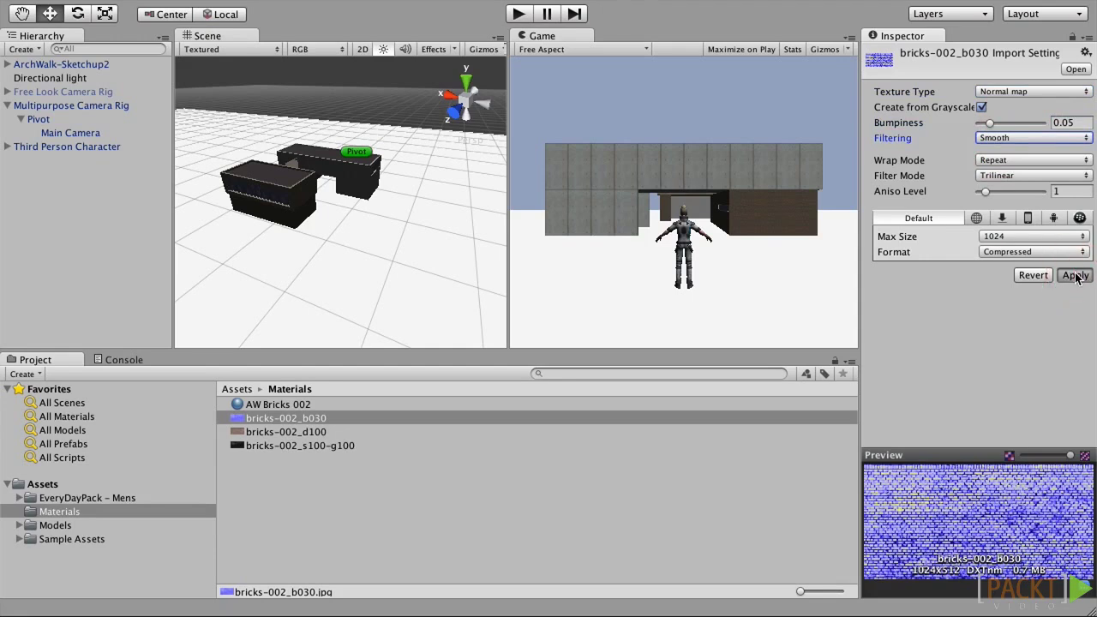
Enable alpha generation from grayscale on the bricks-002_s100-g100 texture and apply the import settings
left_click(278, 403)
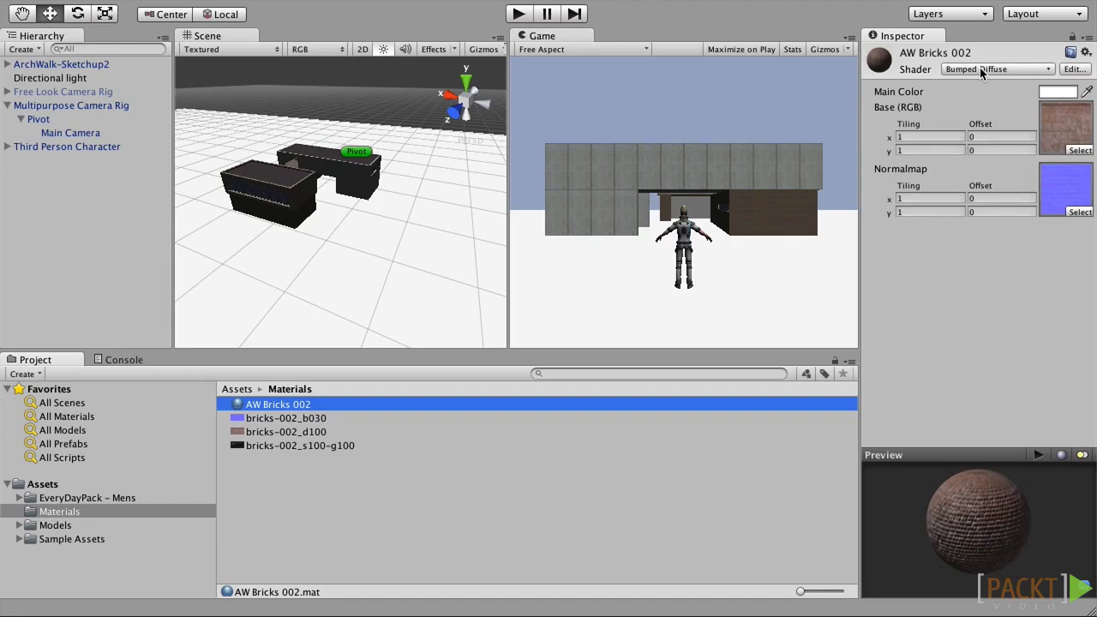
left_click(316, 445)
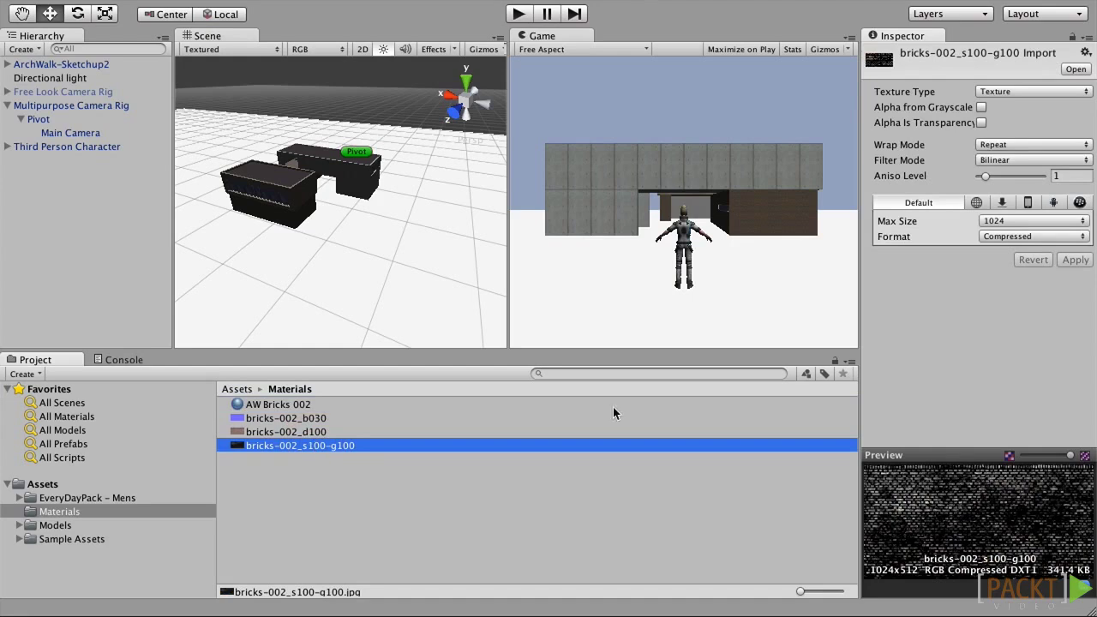
left_click(981, 107)
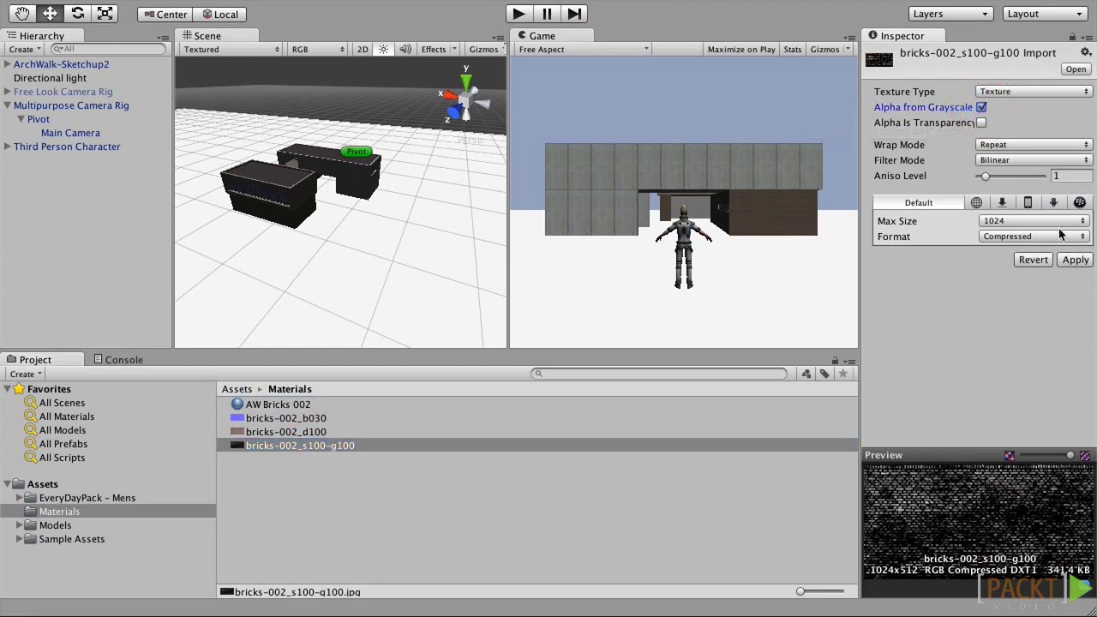
left_click(1076, 261)
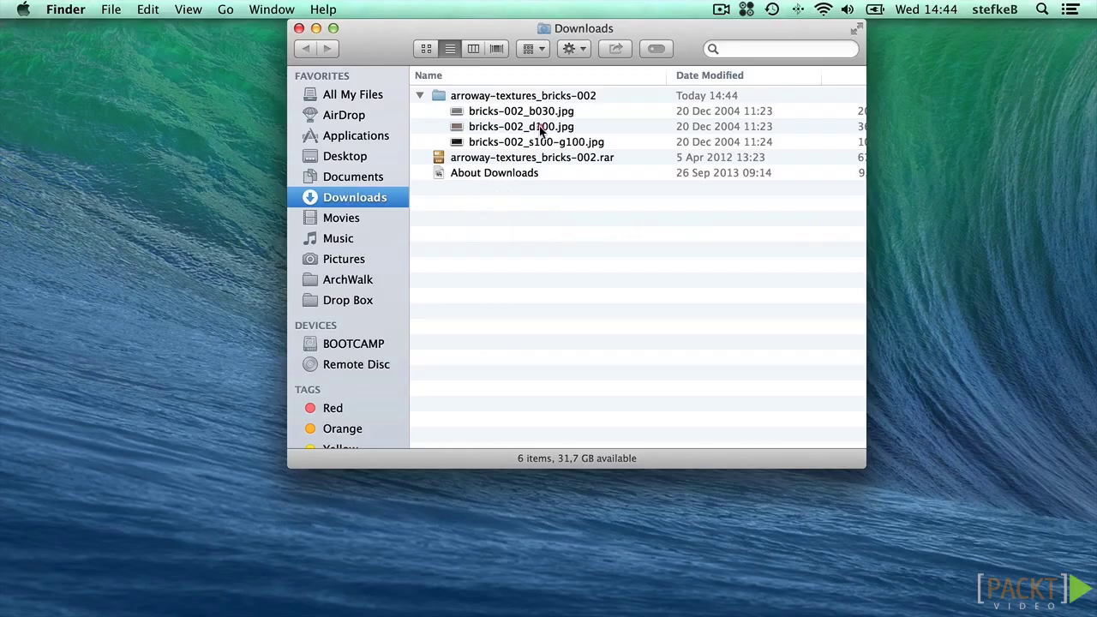
Switch to Finder and open bricks-002_d100.jpg and bricks-002_s100-g100.jpg together in Adobe Photoshop CS4
left_click(514, 127)
left_click(533, 142, "shift")
right_click(516, 132)
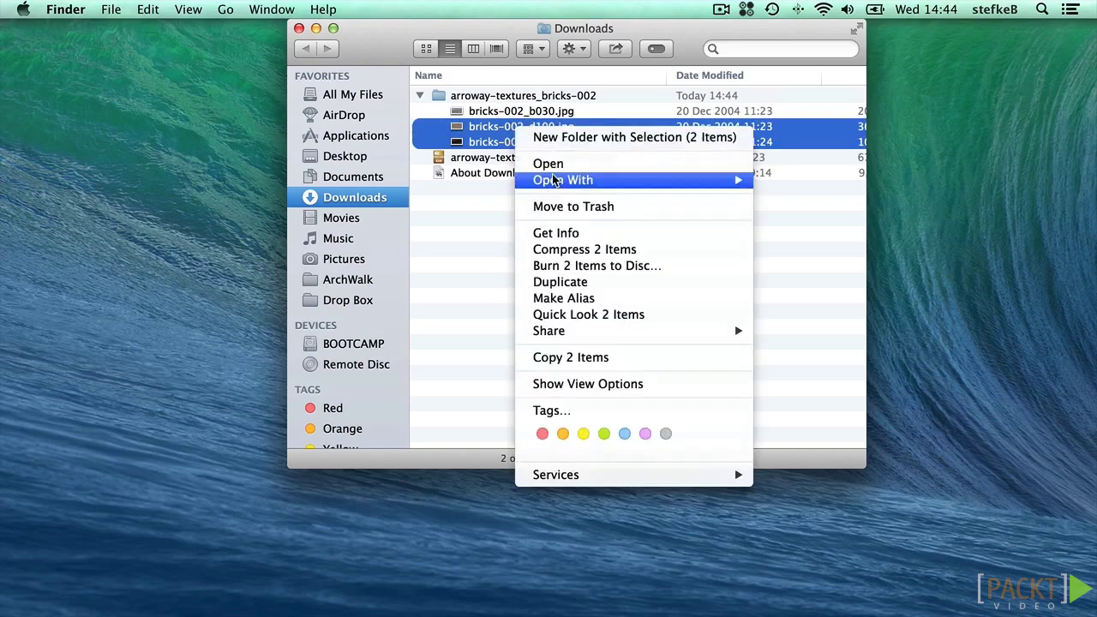
mouse_move(735, 182)
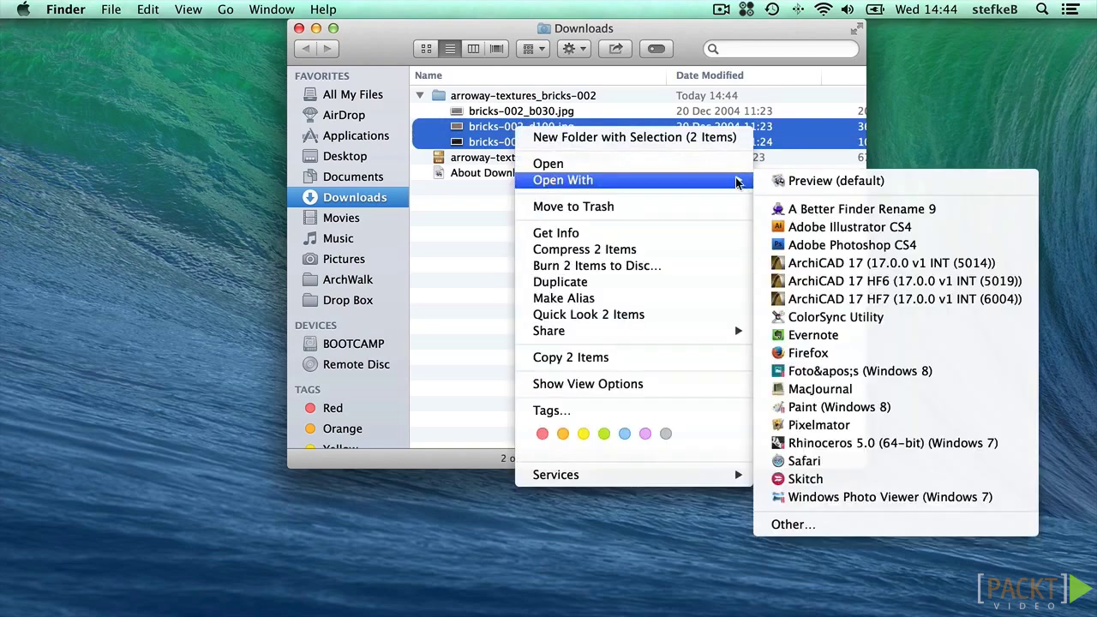
left_click(827, 246)
Select the entire bricks-002_s100-g100.jpg image and copy it
left_click(193, 104)
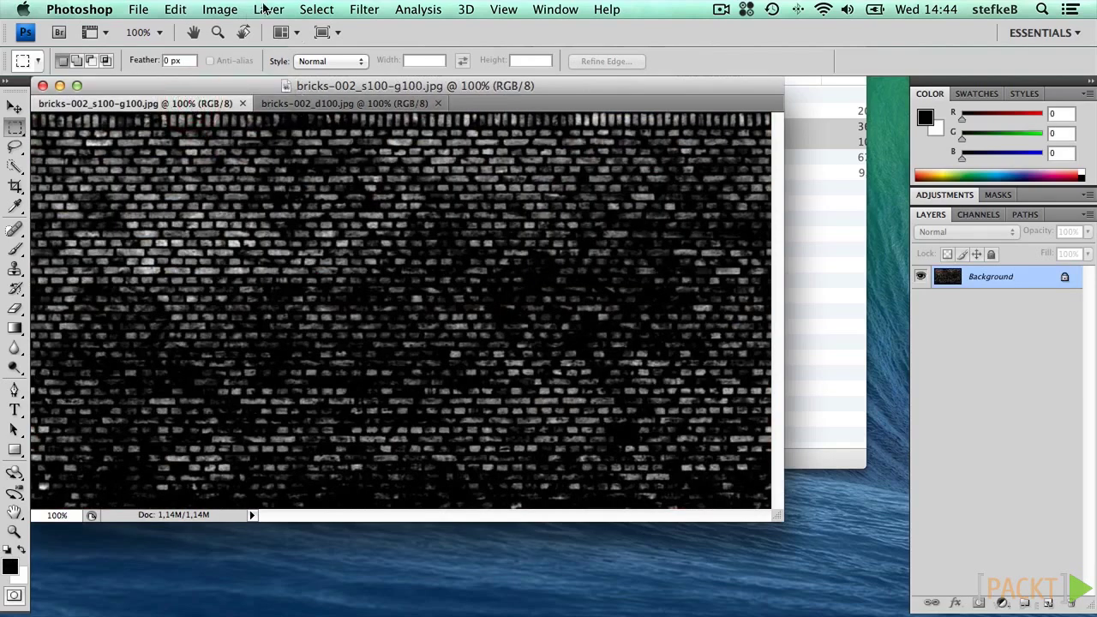
left_click(291, 9)
left_click(331, 32)
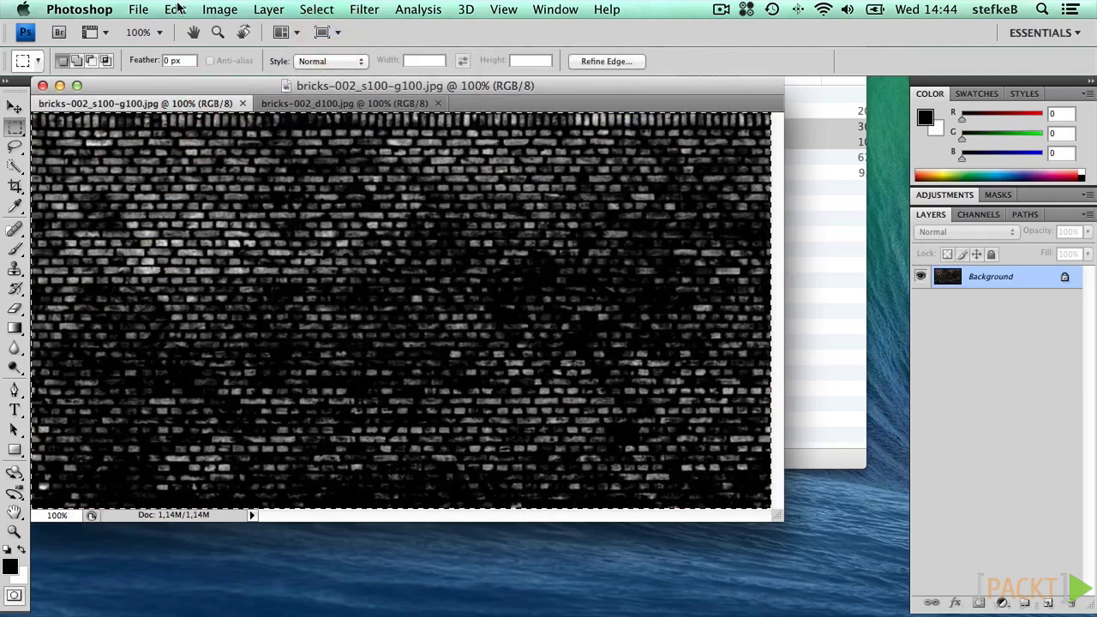
left_click(175, 9)
left_click(190, 132)
Add a new alpha channel to bricks-002_d100.jpg and paste the copied specularity map into it
left_click(392, 104)
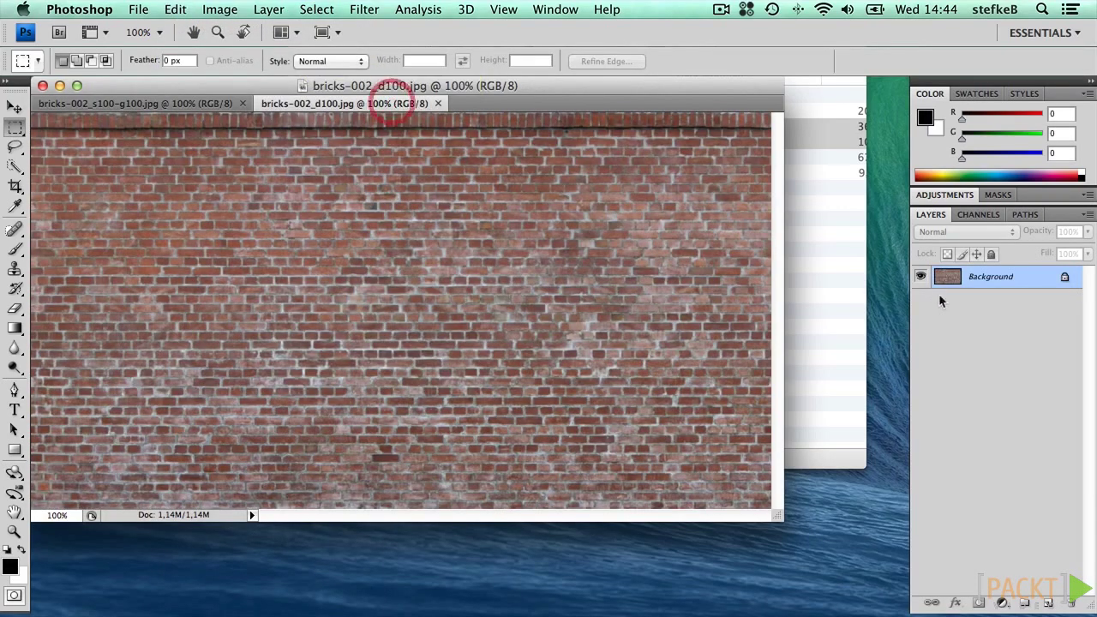
left_click(978, 214)
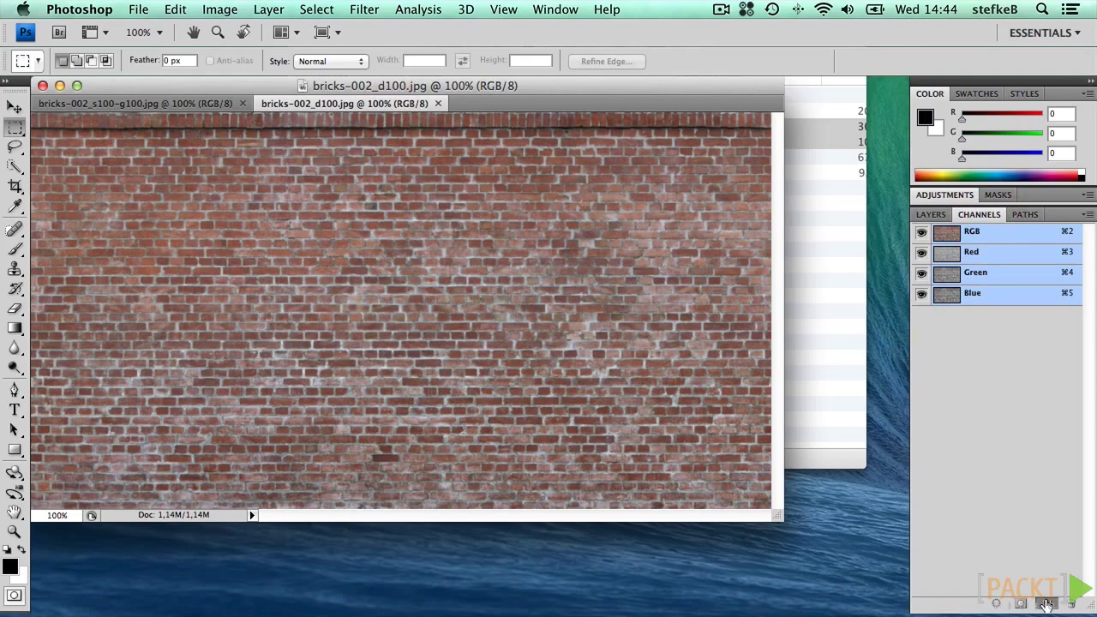
left_click(1047, 603)
left_click(175, 8)
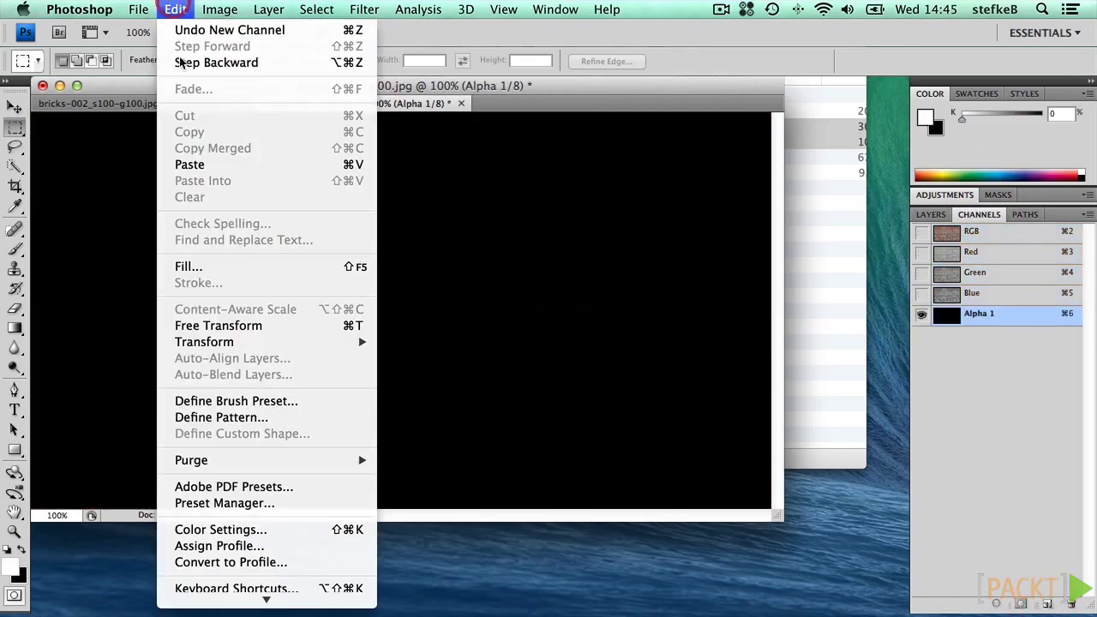
left_click(194, 165)
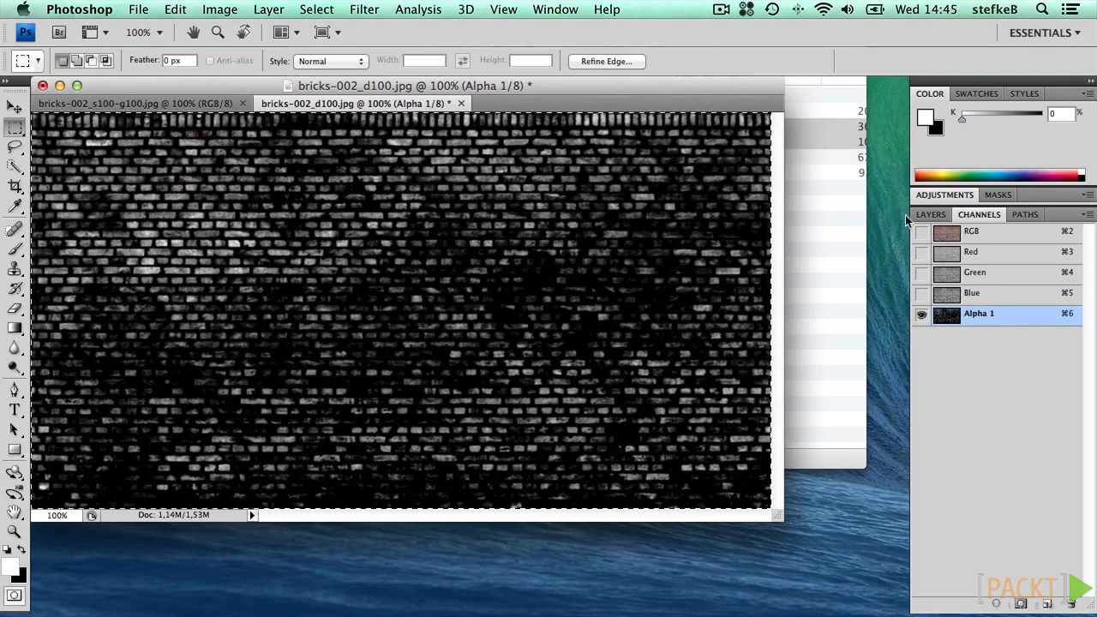
Show the RGB channels of the diffuse image, hide the alpha channel and clear the selection
left_click(943, 214)
left_click(964, 215)
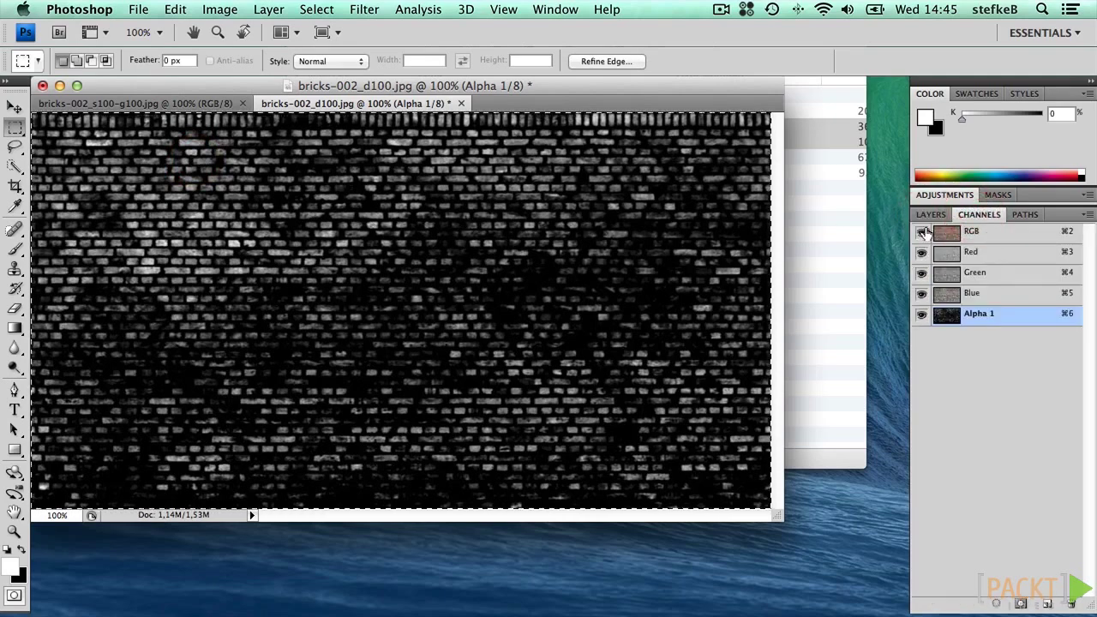
left_click(921, 232)
left_click(922, 314)
left_click(931, 214)
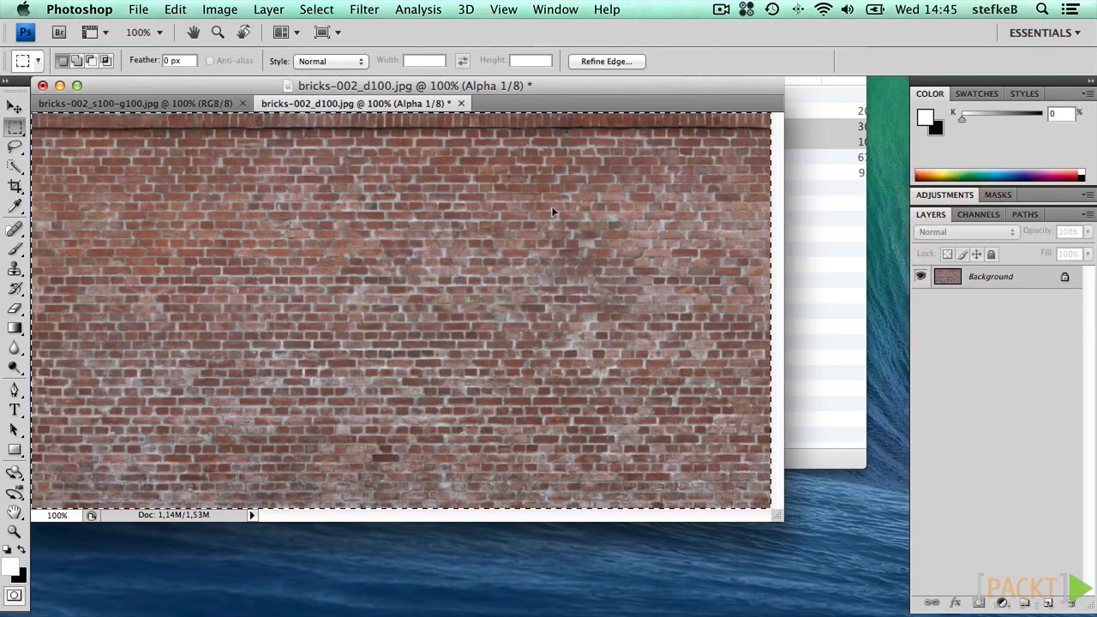
key("super+d")
Save the diffuse image with its alpha channel in Photoshop format as bricks-002_d_wAlpha.psd in the arroway-textures_bricks-002 folder
left_click(139, 9)
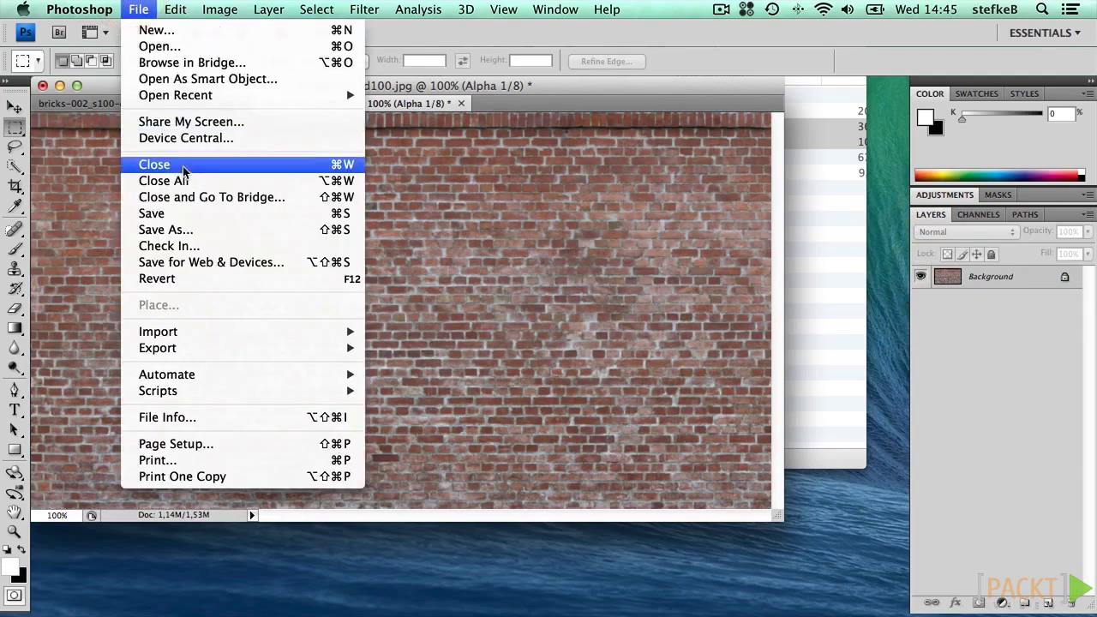
left_click(176, 229)
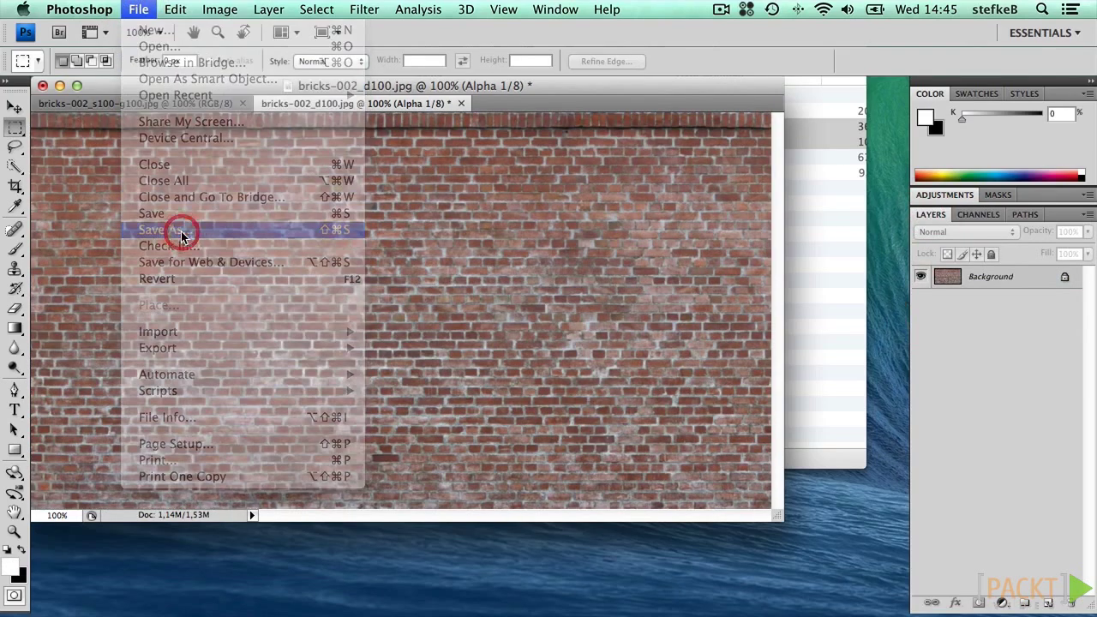
left_click(538, 134)
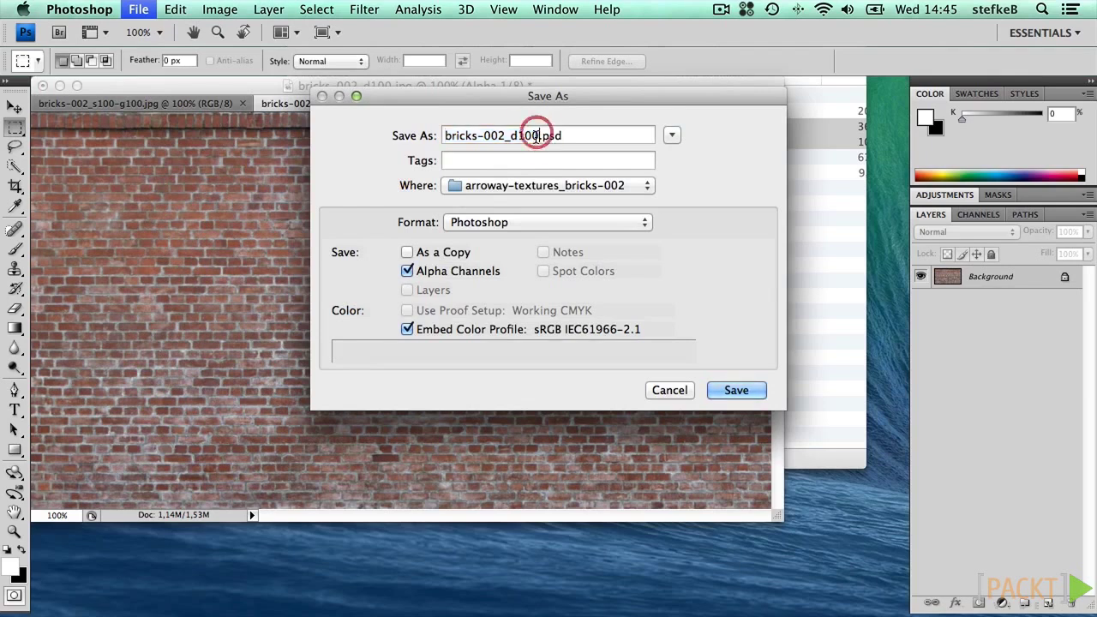
key("BackSpace")
key("BackSpace")
key("BackSpace")
type("_wAlpha")
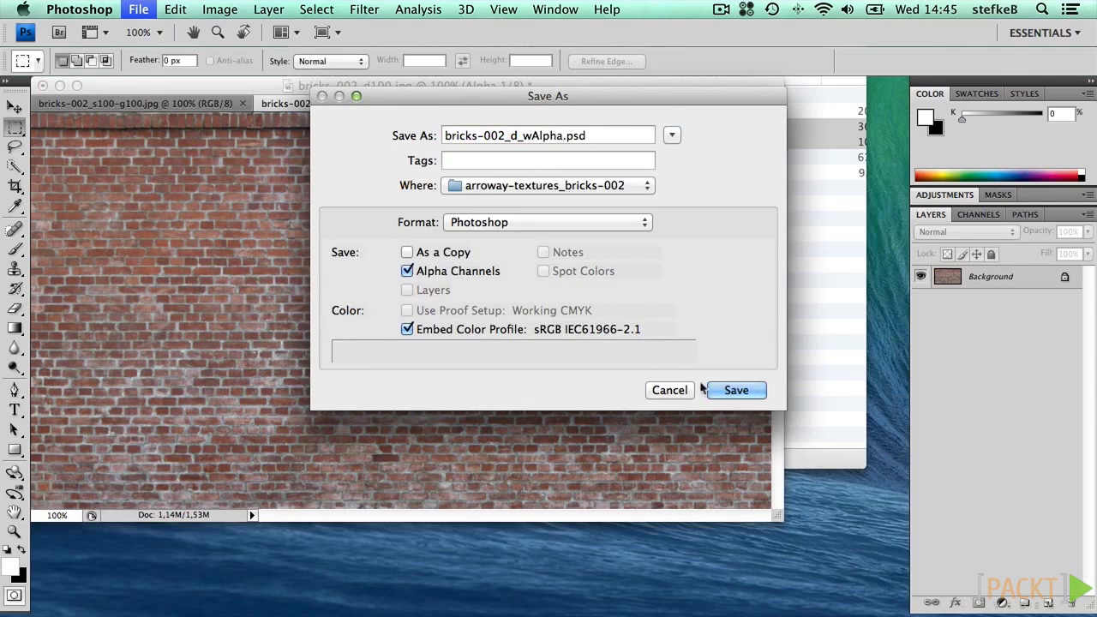
left_click(720, 390)
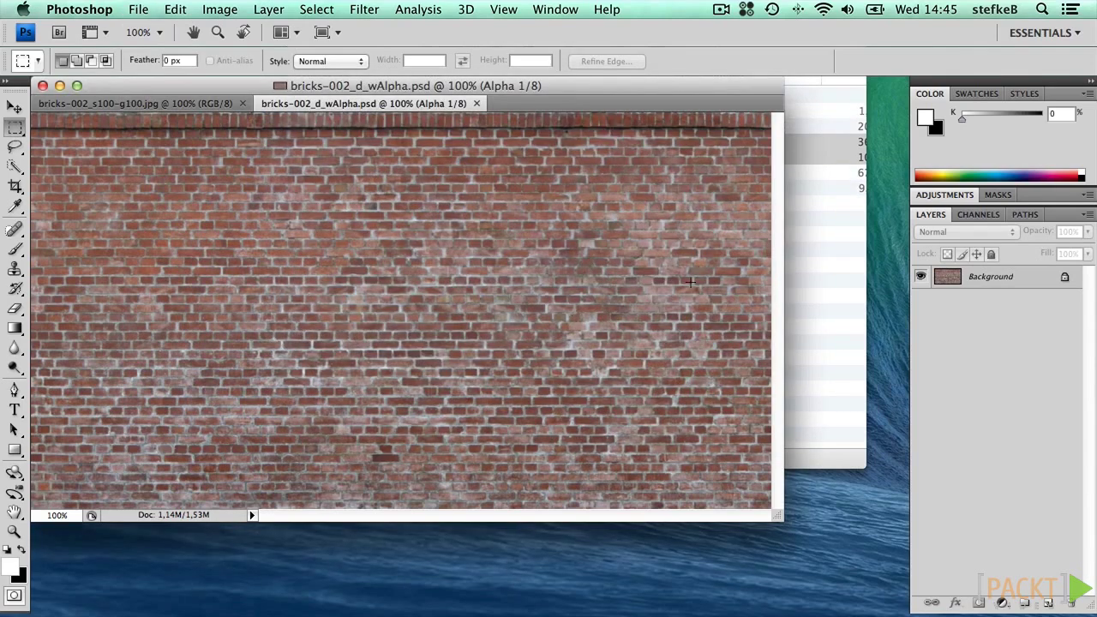
Import bricks-002_d_wAlpha.psd from Finder into the Unity project's Materials folder and select it there
left_click(799, 274)
left_click(548, 209)
left_click_drag(549, 114, 493, 139)
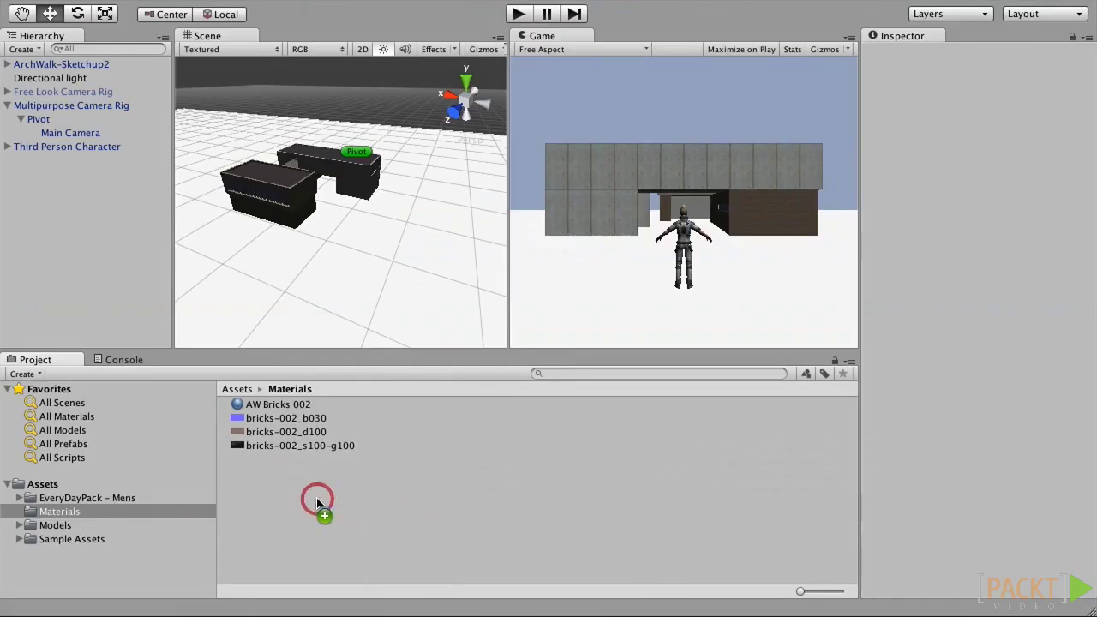
left_click_drag(316, 498, 317, 498)
left_click(291, 446)
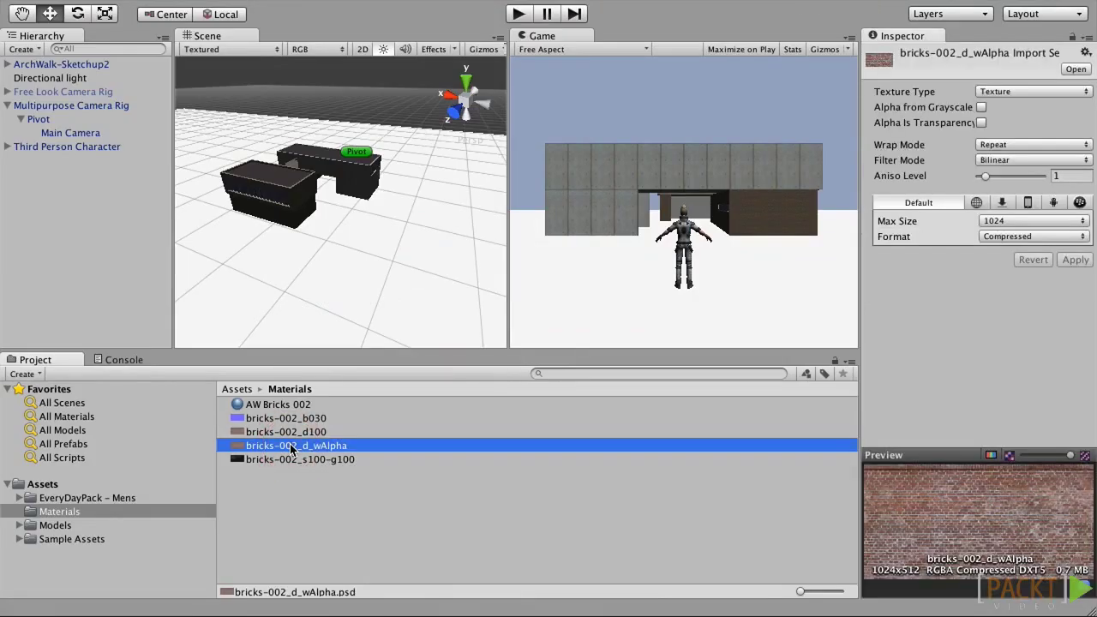
Switch the AW Bricks 002 material's shader to Bumped Specular and assign bricks-002_d_wAlpha as its Base (RGB) Gloss (A) texture
left_click(283, 404)
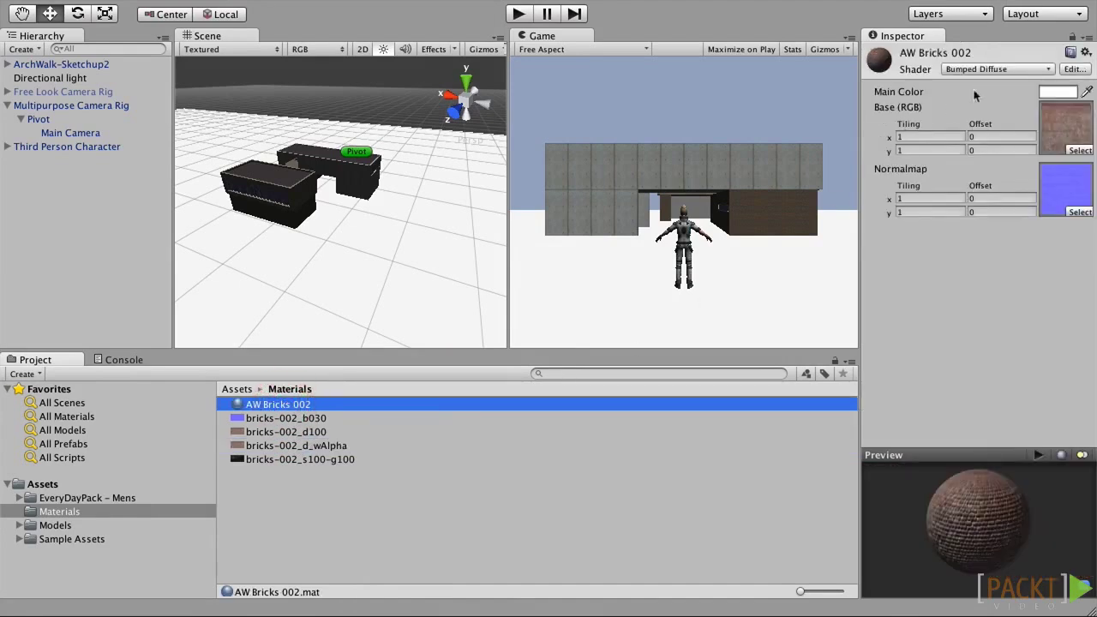
left_click(990, 68)
left_click(991, 100)
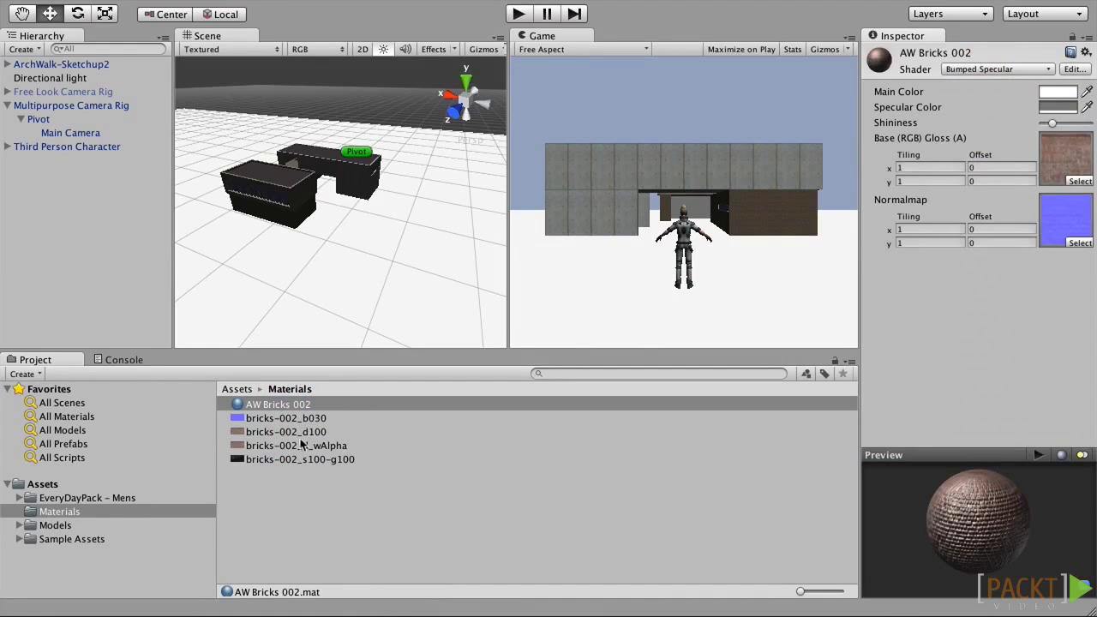
left_click_drag(303, 446, 1052, 161)
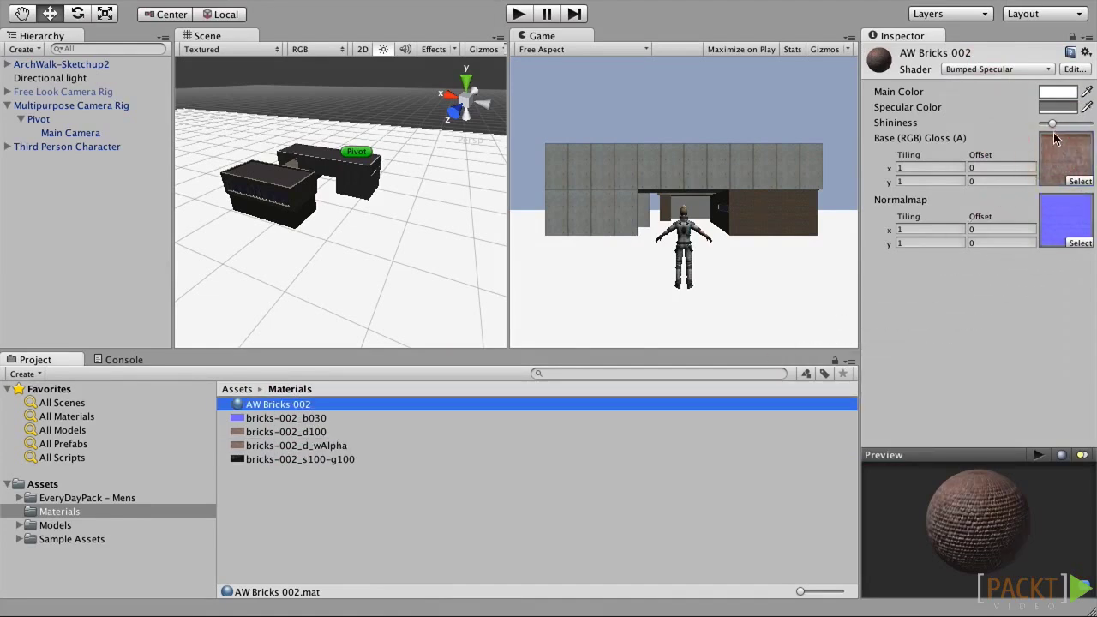
Enlarge the material preview and adjust the Shininess of AW Bricks 002, reducing it slightly
left_click_drag(1053, 123, 1058, 125)
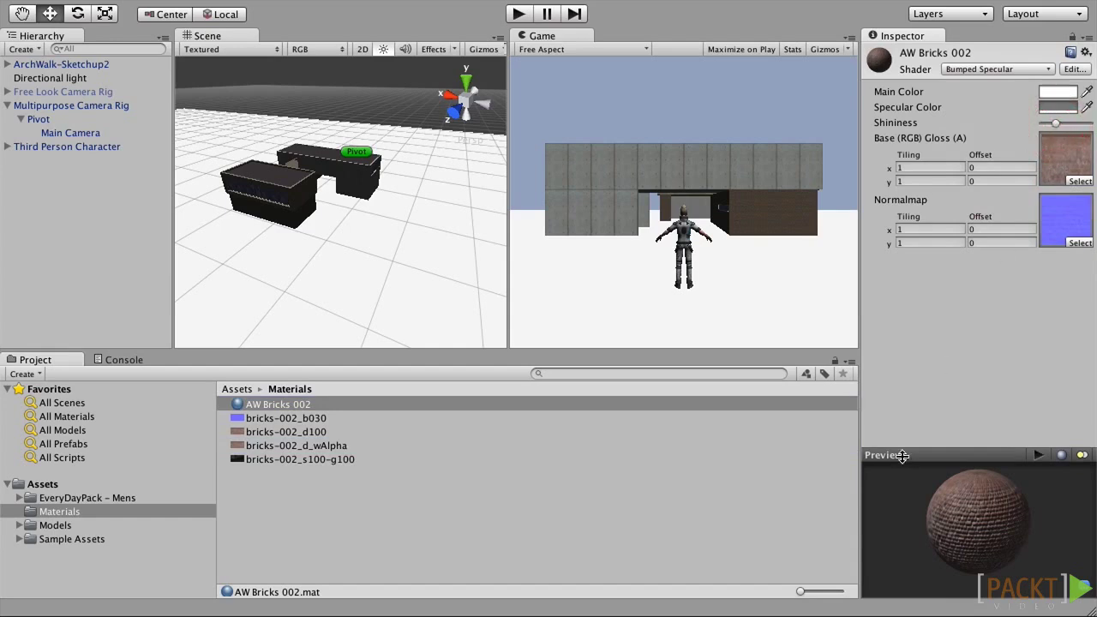
left_click_drag(905, 449, 911, 296)
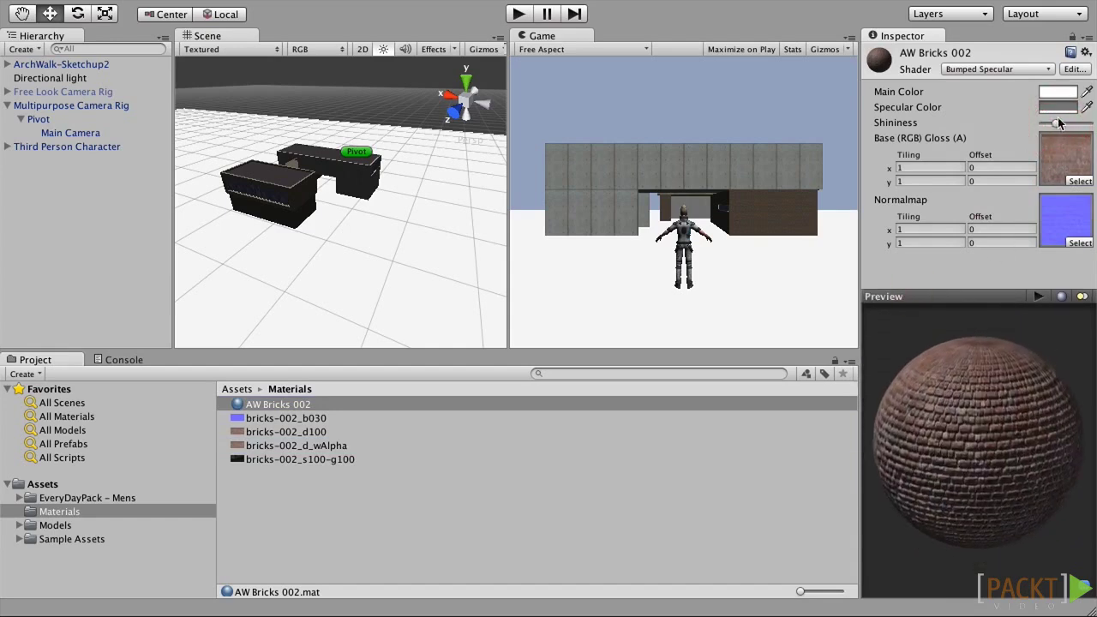
mouse_move(1058, 126)
left_mouse_down()
mouse_move(1085, 124)
mouse_move(1042, 125)
mouse_move(1092, 130)
mouse_move(1045, 130)
left_mouse_up()
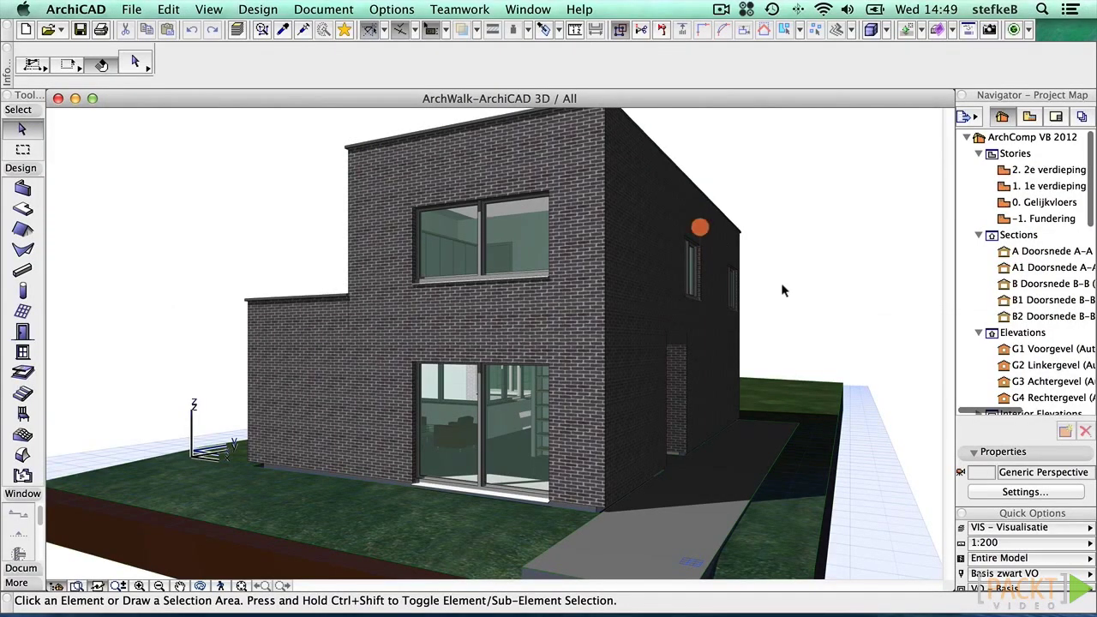
Switch to ArchiCAD and examine the texture width and height in the surface settings of Baksteen- antraciet
left_click(391, 9)
mouse_move(407, 30)
left_click(662, 145)
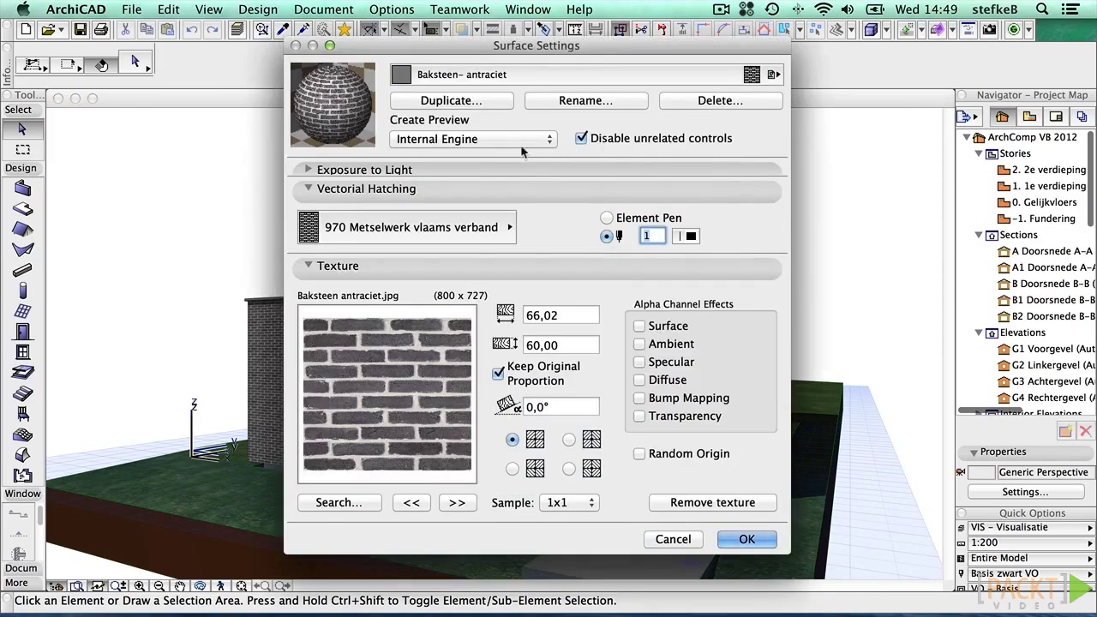
left_click(557, 315)
left_click(549, 345)
double_click(549, 346)
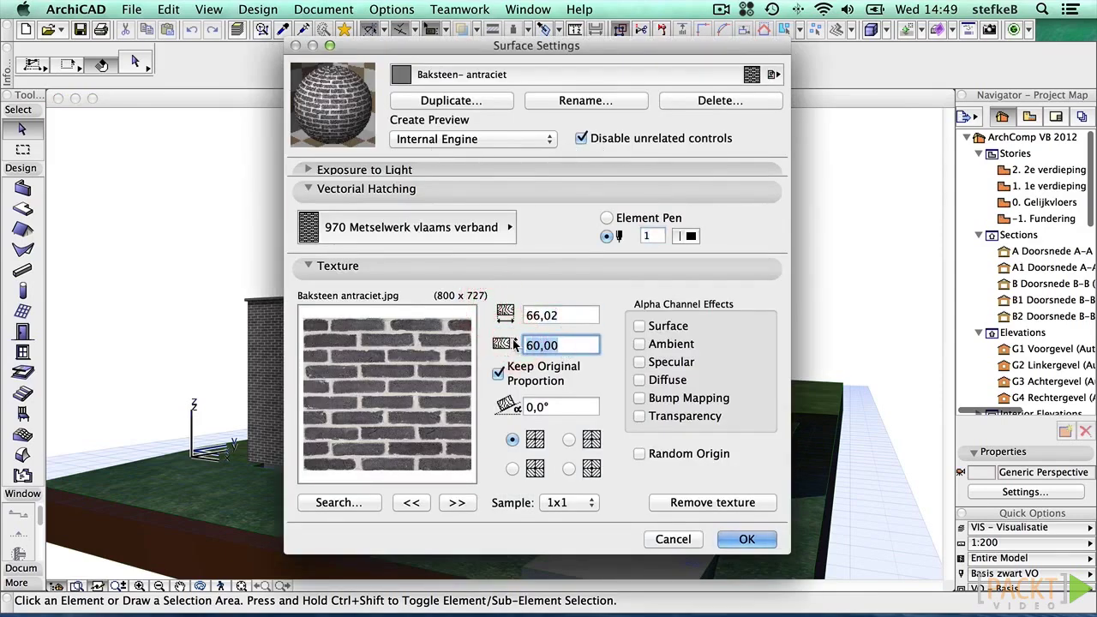
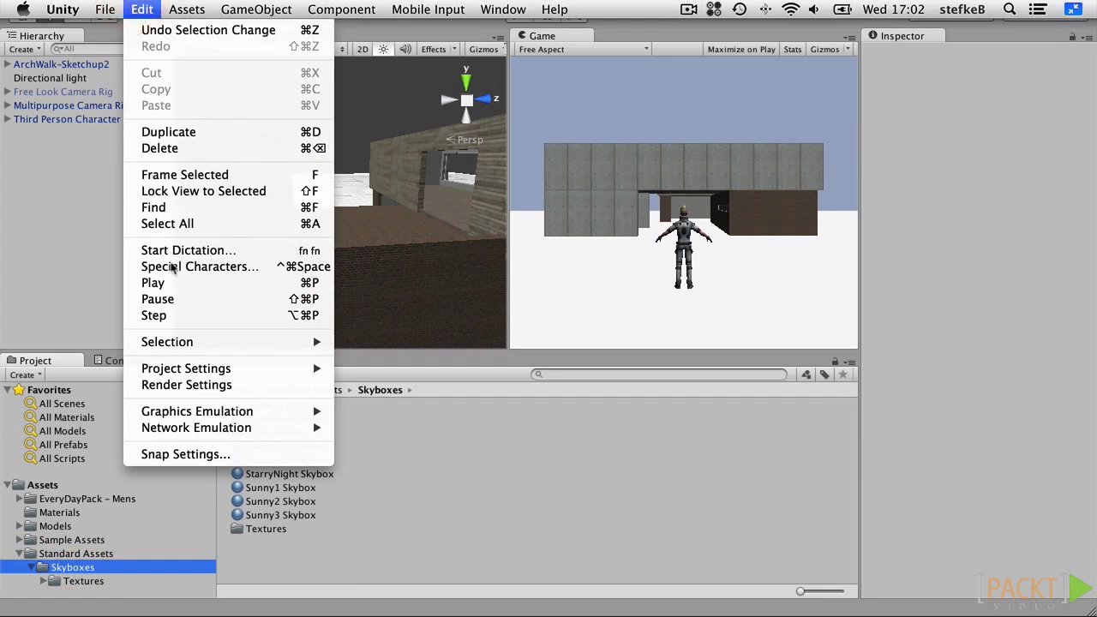
Assign Sunny2 Skybox as the skybox material in Unity's render settings and view the building against the sky
left_click(194, 386)
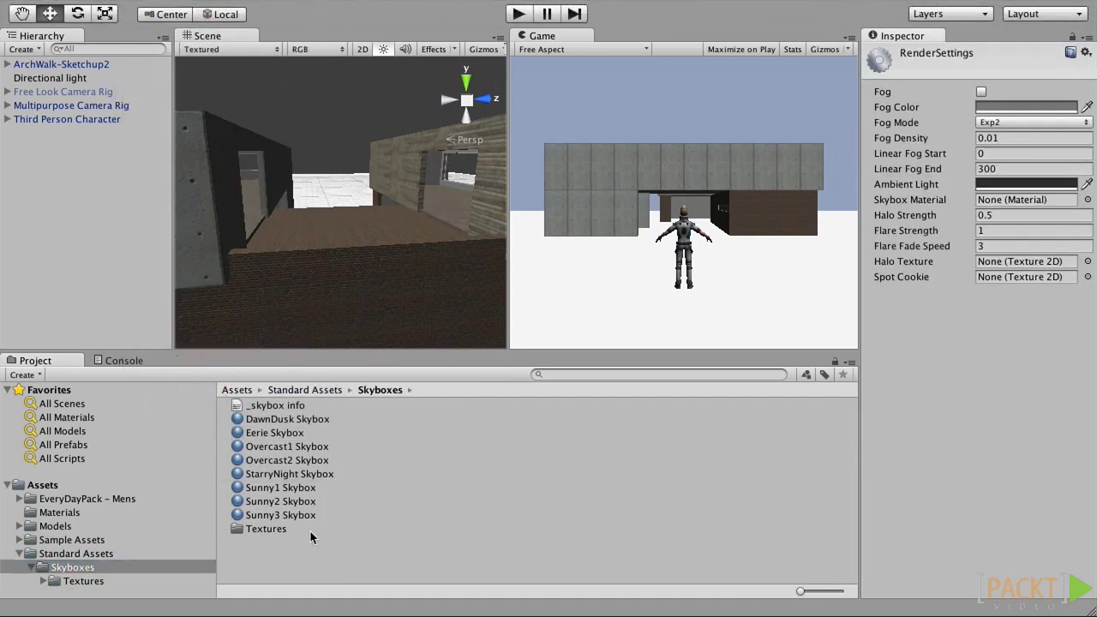
left_click_drag(279, 503, 1060, 200)
left_click_drag(419, 196, 444, 257, "alt")
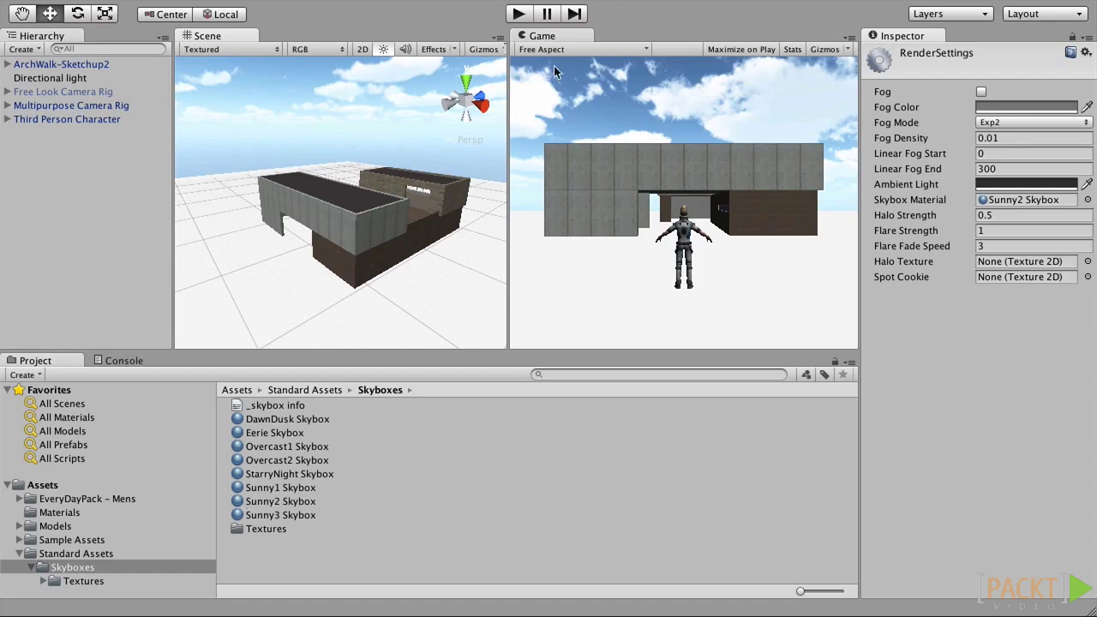
Play the scene and walk the third-person character around the building to check the skybox
left_click(520, 14)
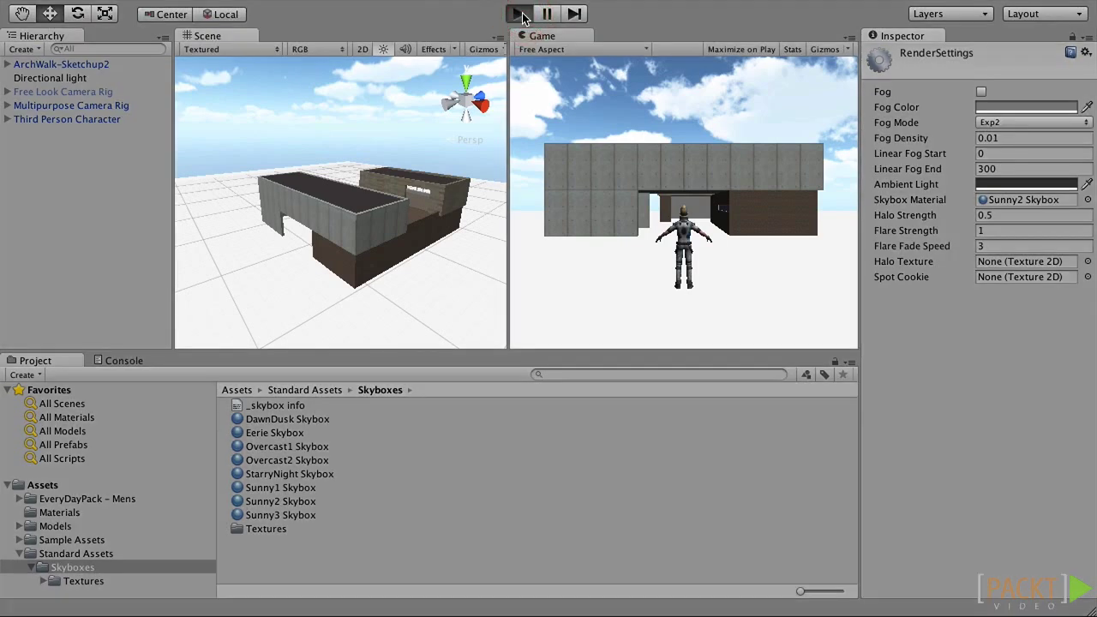
key("w")
key("a")
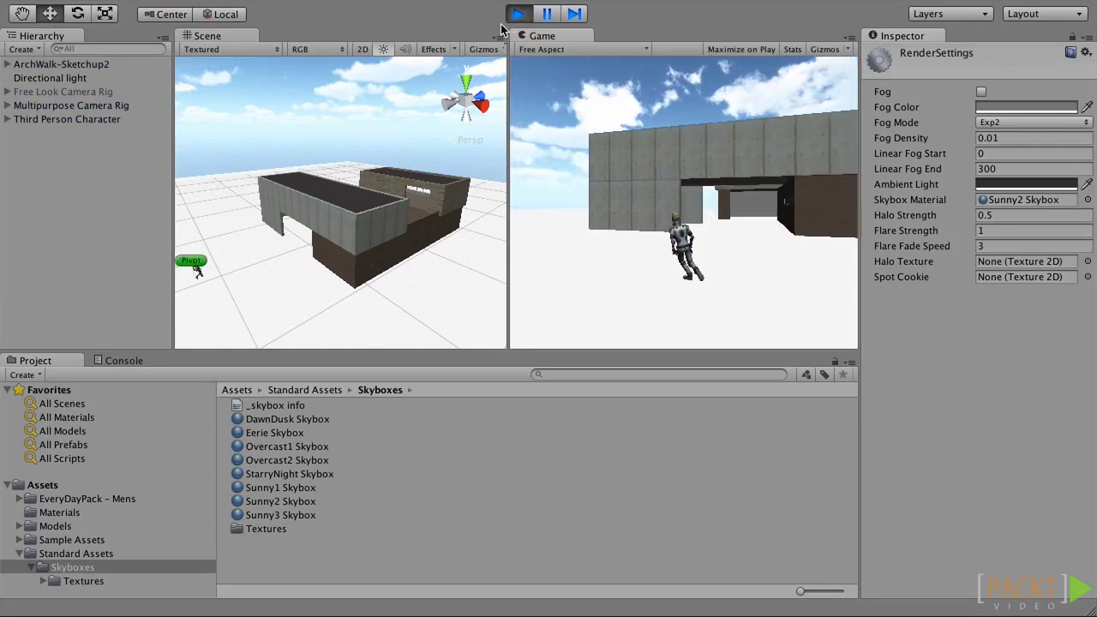
key("d")
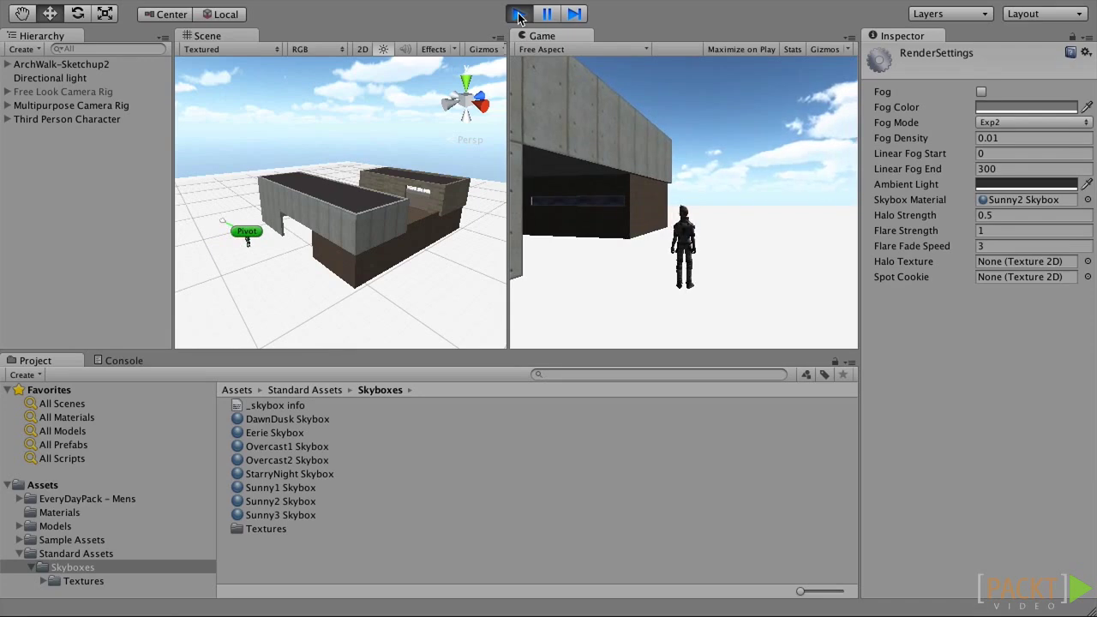
Stop the playback, then add a Skybox component to the Main Camera with Overcast1 Skybox as its custom skybox
left_click(518, 14)
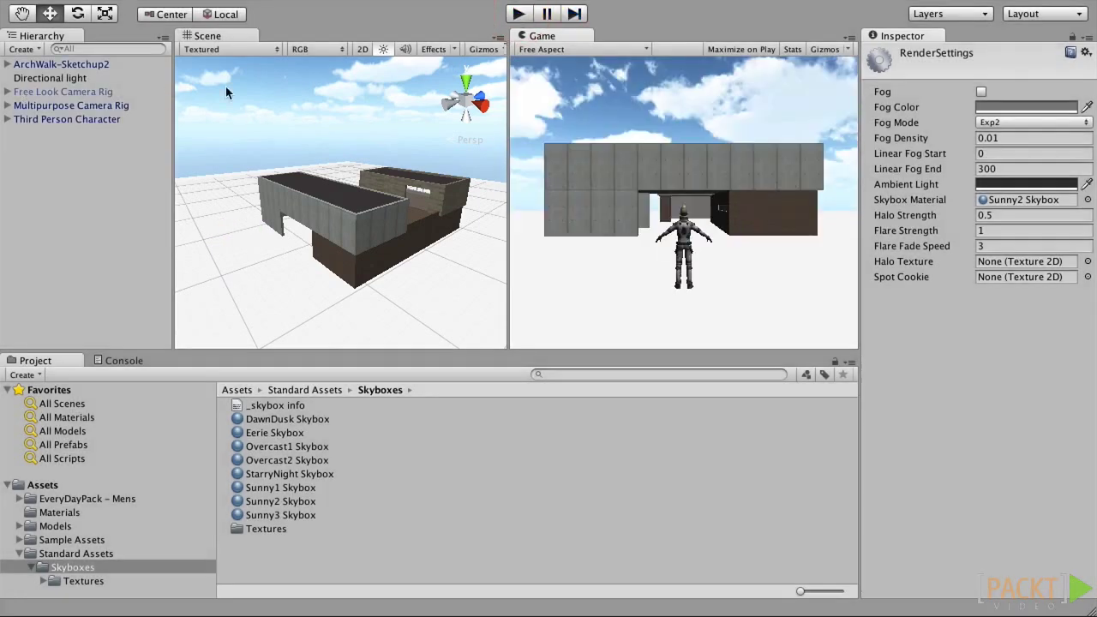
left_click(7, 105)
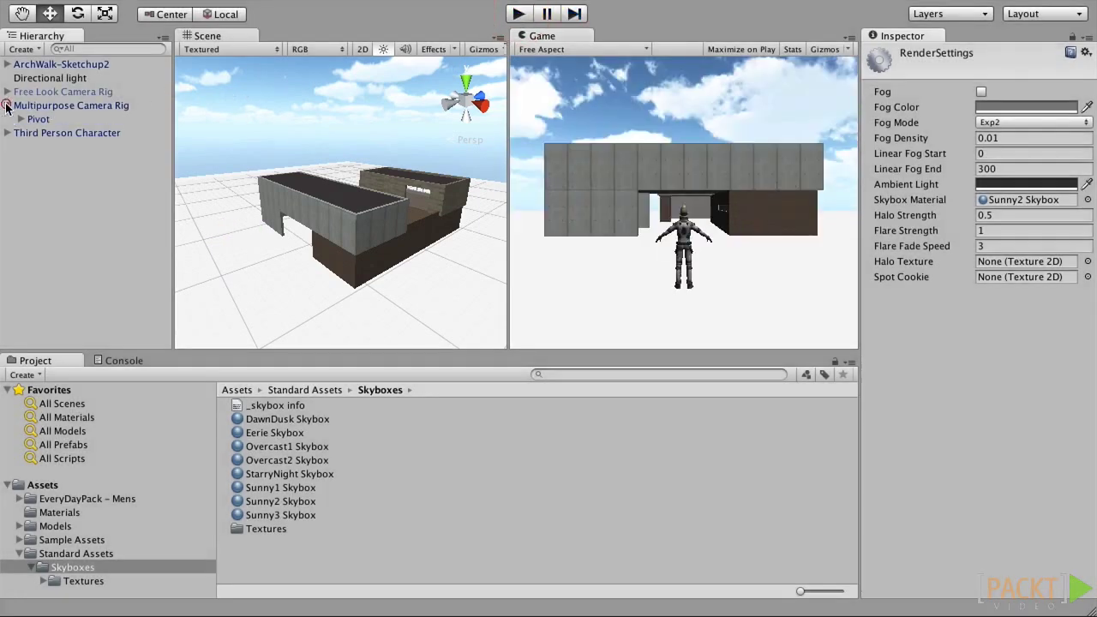
left_click(20, 119)
left_click(68, 133)
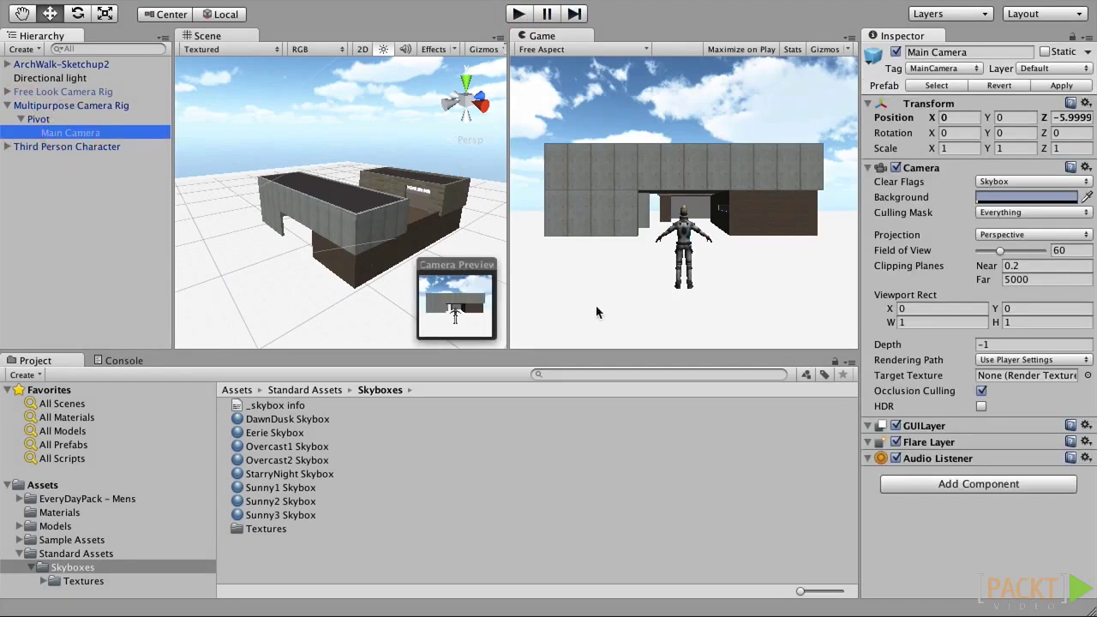
left_click(942, 487)
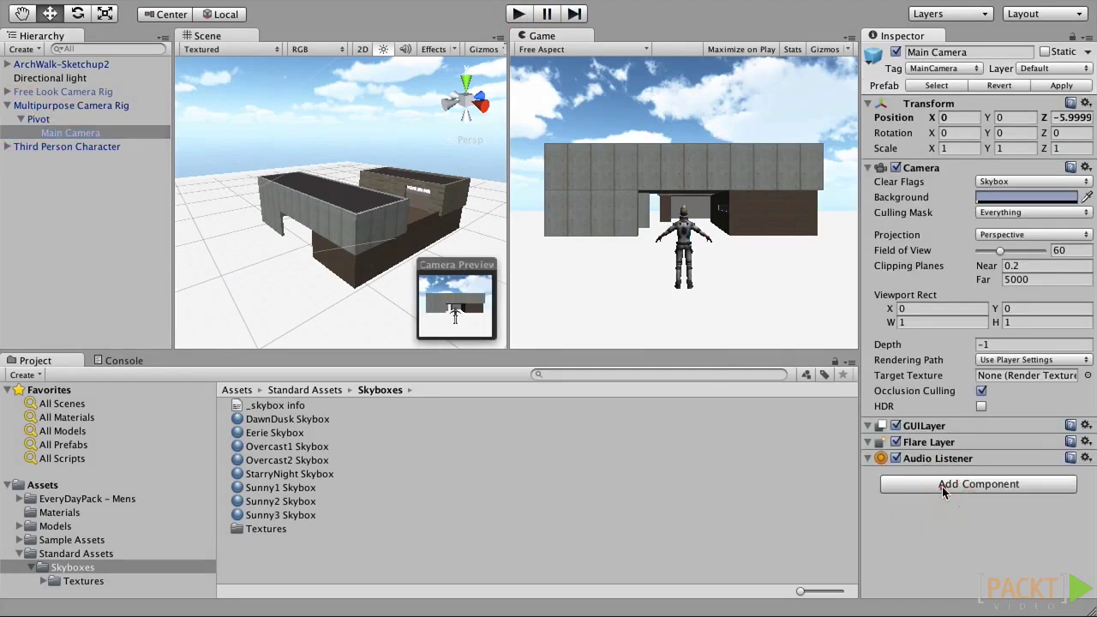
left_click(936, 368)
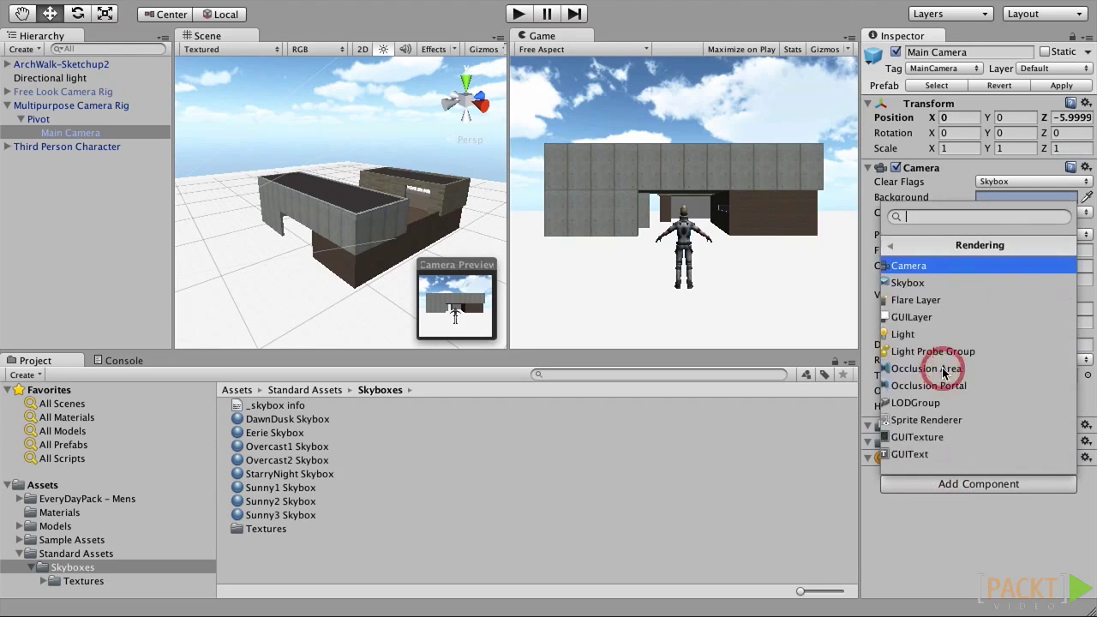
left_click(937, 286)
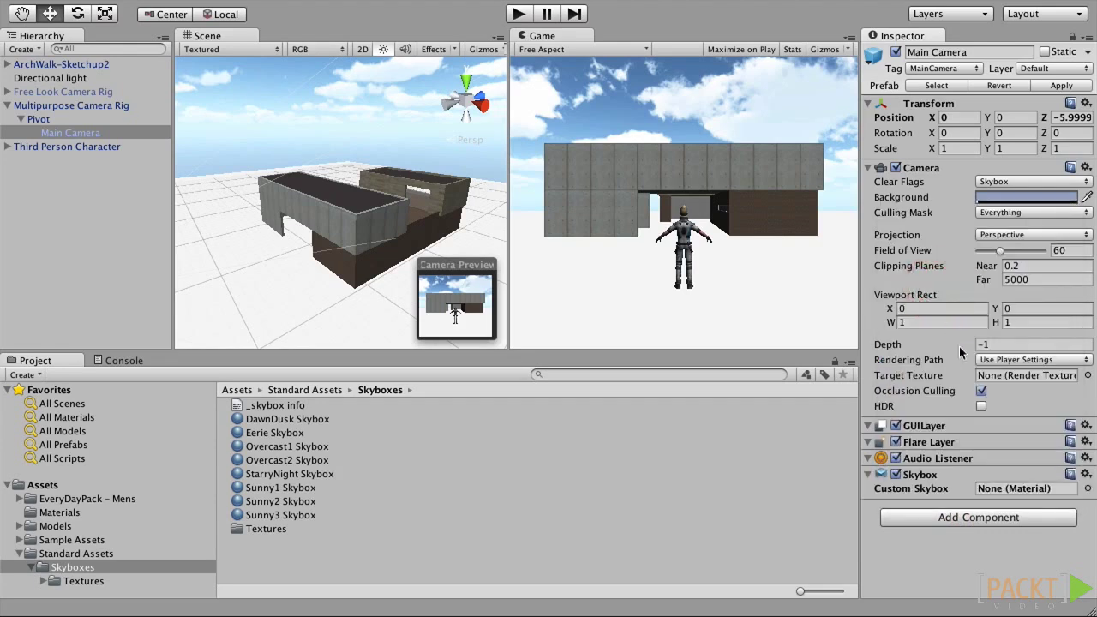
left_click_drag(284, 445, 1048, 496)
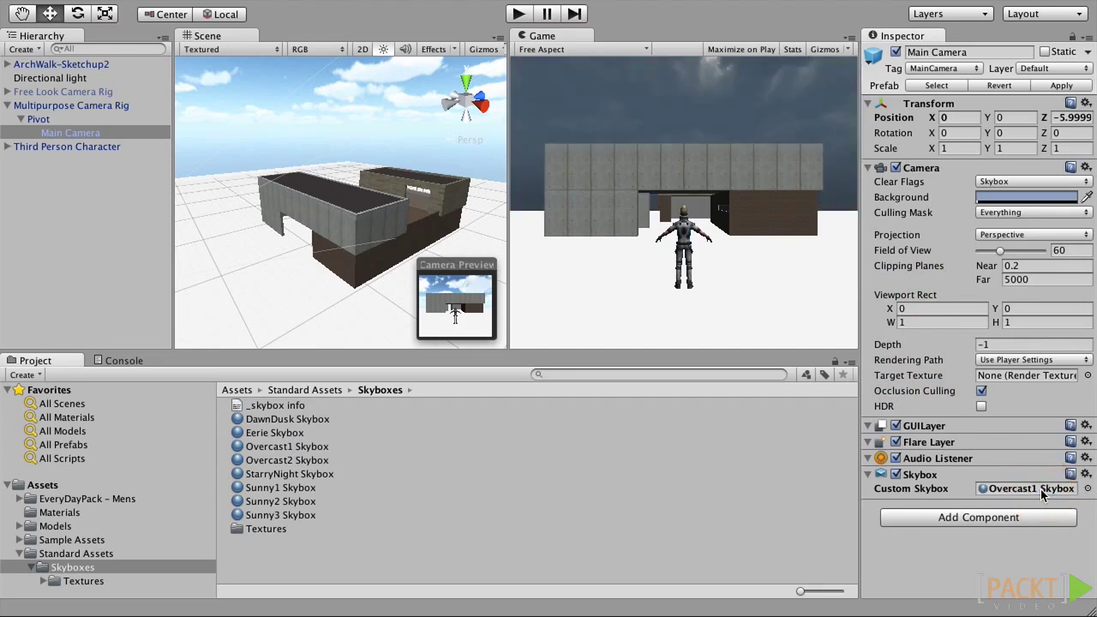
Play the scene and walk the character beside the building to check the camera's overcast sky, then stop playback
left_click(518, 15)
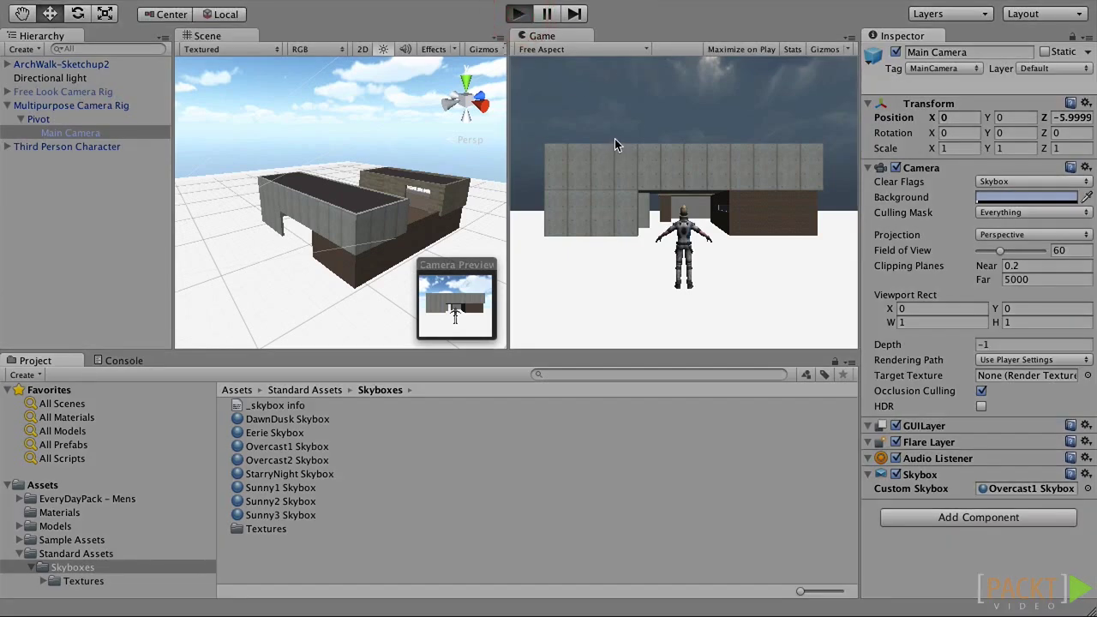
key("a")
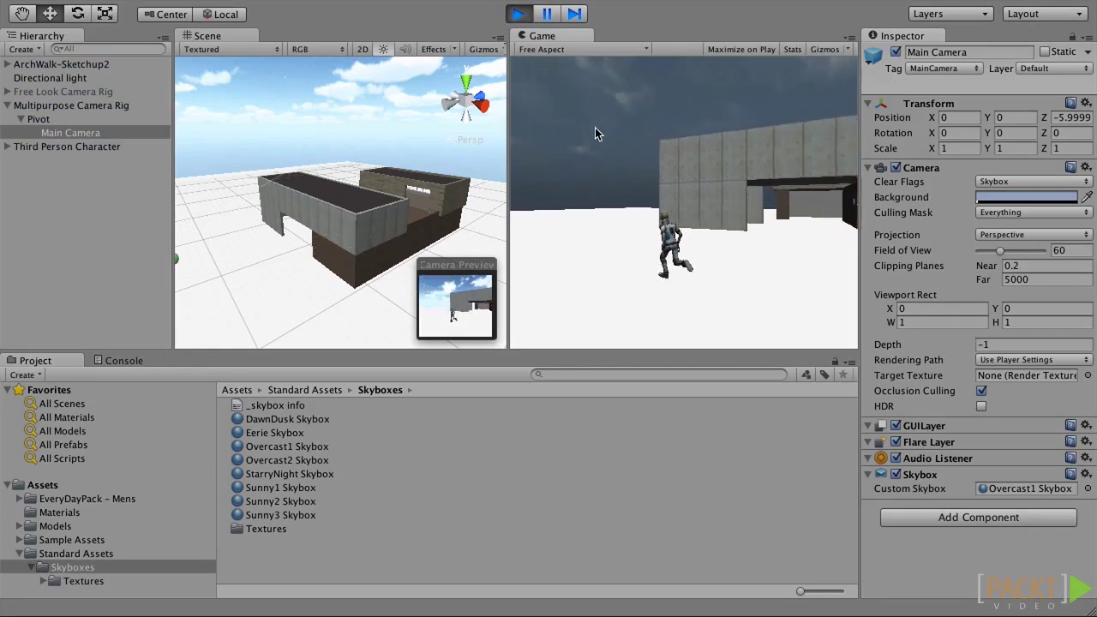
key("w")
key("d")
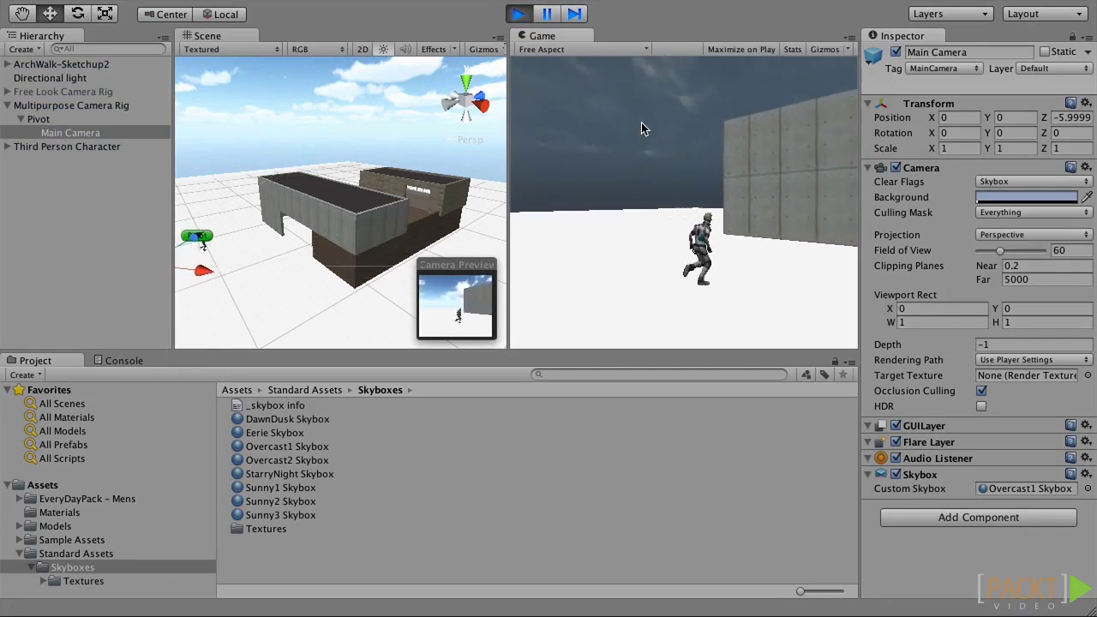
left_click(519, 14)
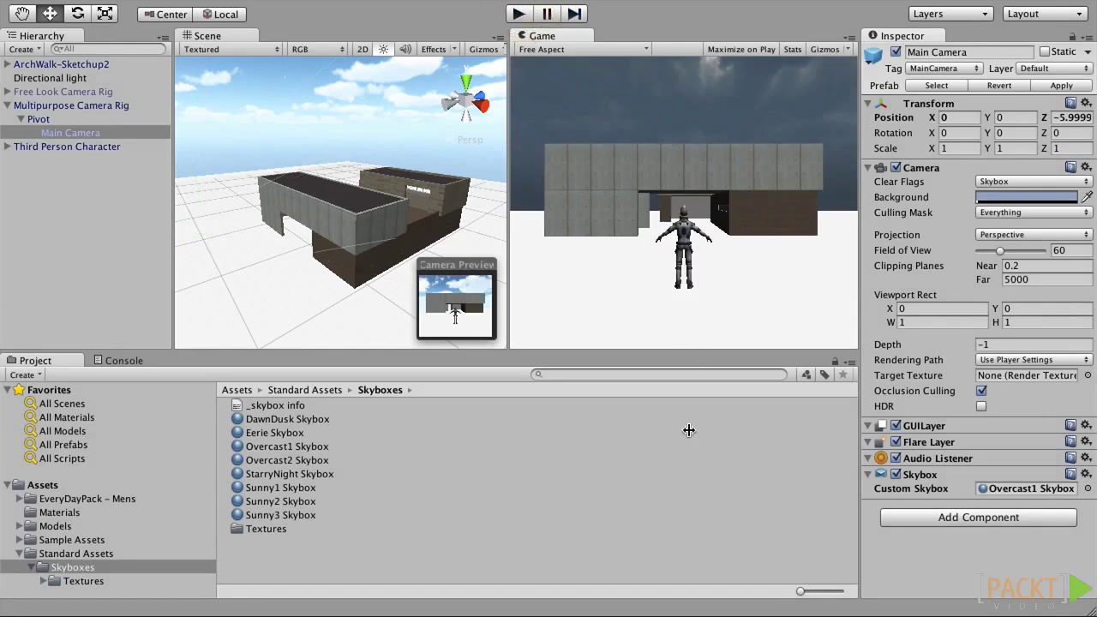
Examine the front, back, left, right, up and down textures that make up the Sunny2 Skybox material
left_click(292, 503)
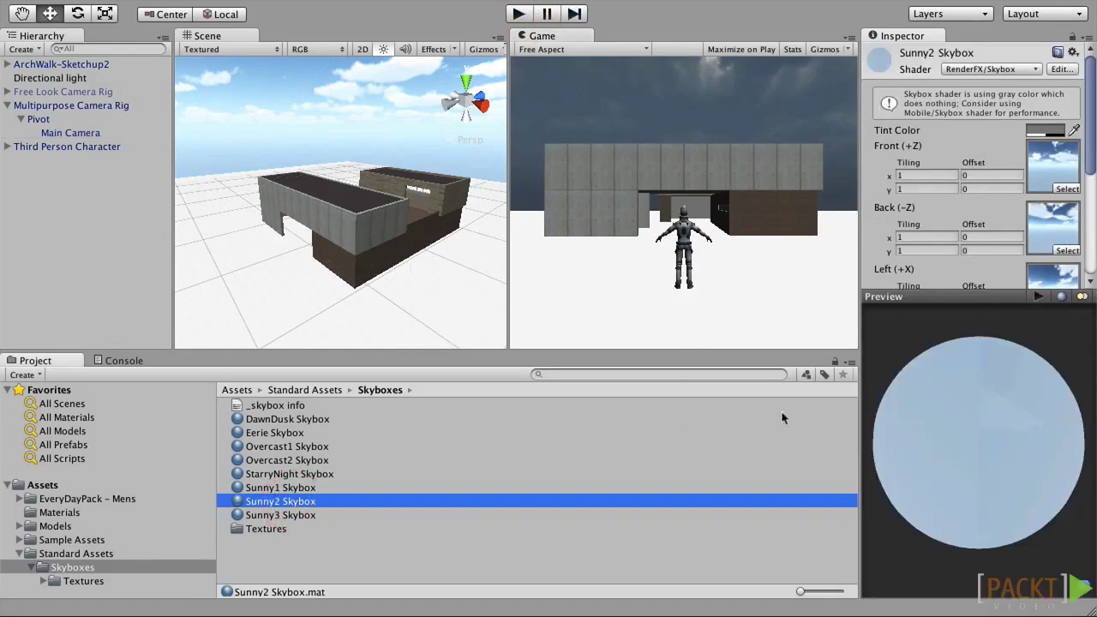
scroll(1088, 133, "down", 2)
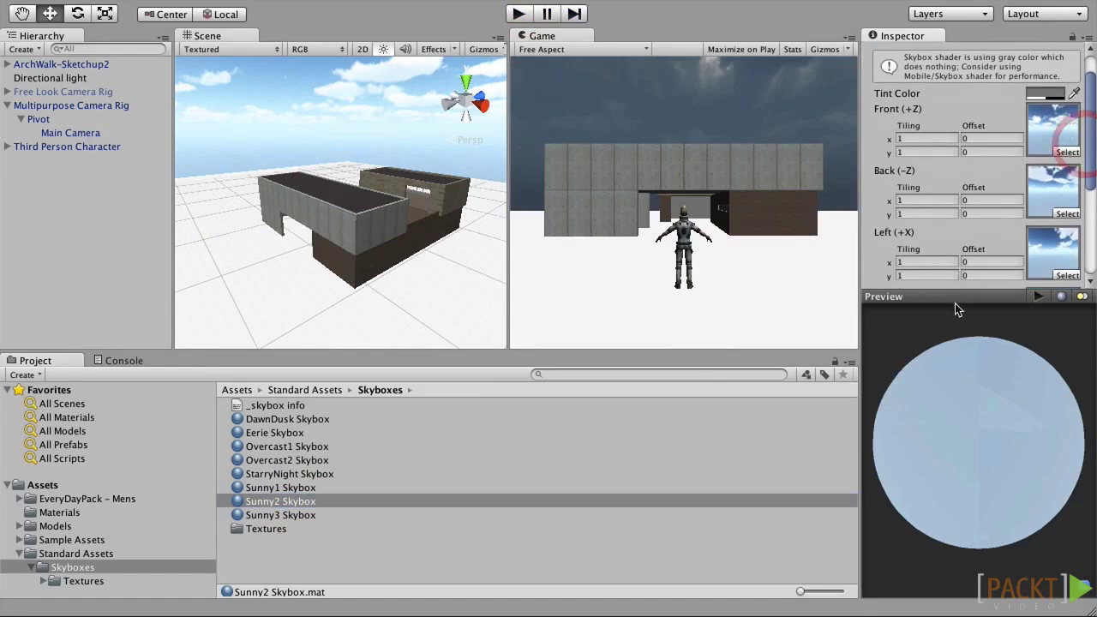
left_click_drag(955, 297, 960, 426)
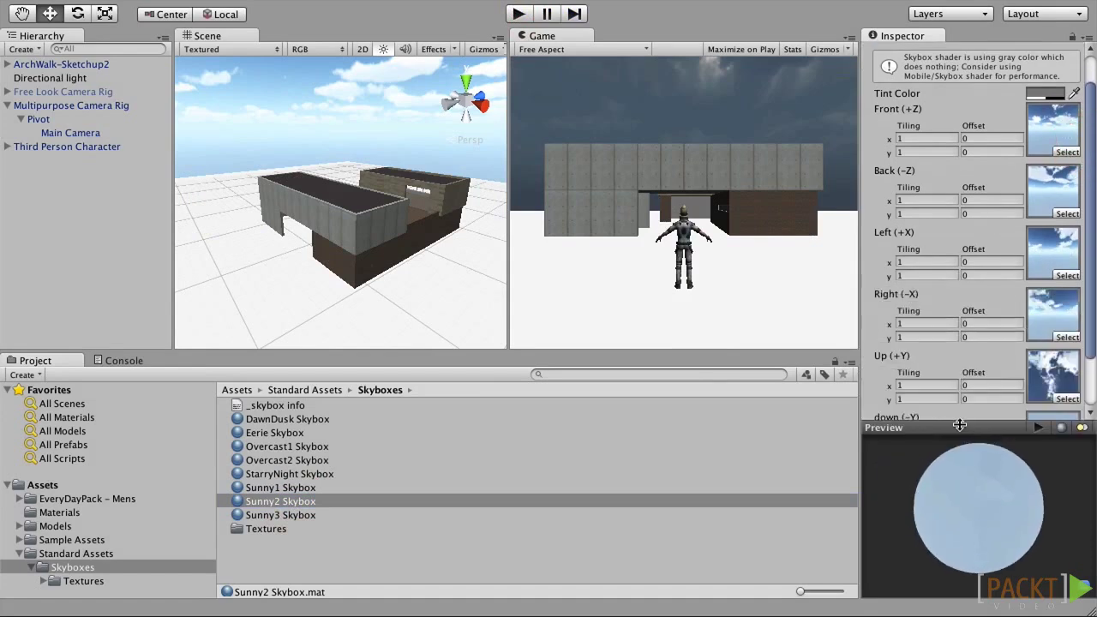
left_click(1060, 131)
left_click(1053, 188)
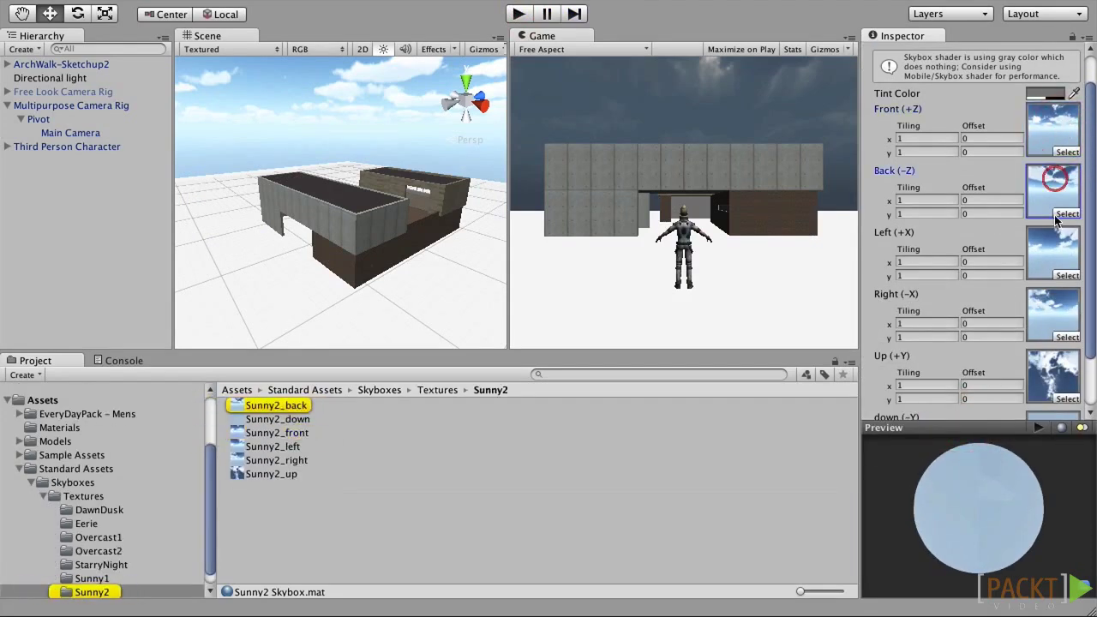
left_click(1055, 249)
left_click(1054, 315)
left_click(1055, 362)
scroll(1054, 364, "down", 3)
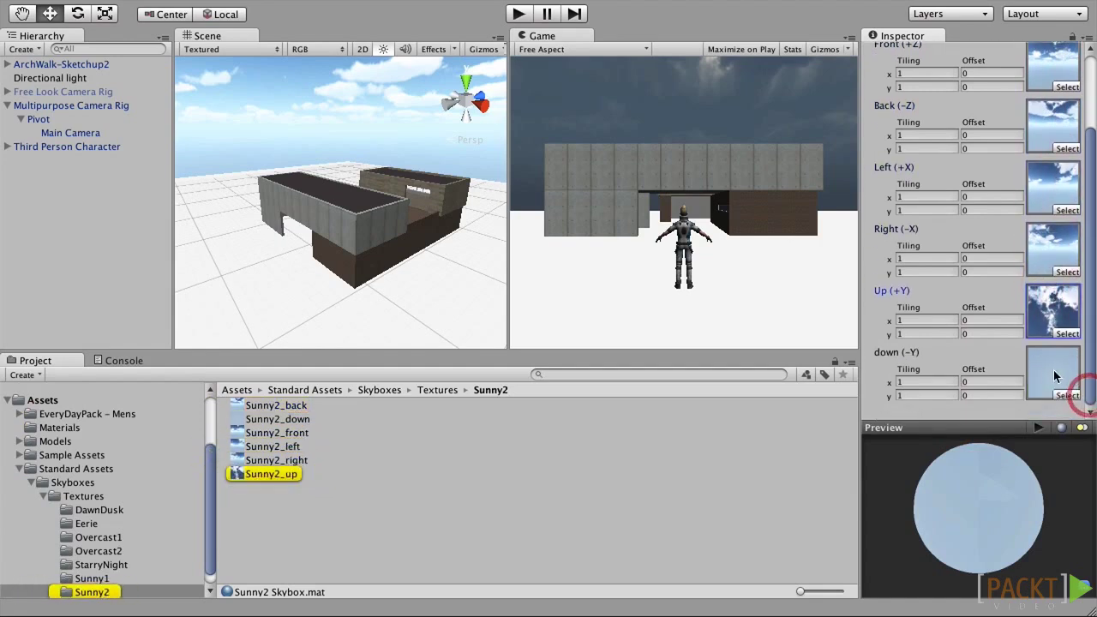
left_click(1054, 374)
left_click_drag(1026, 482, 998, 482)
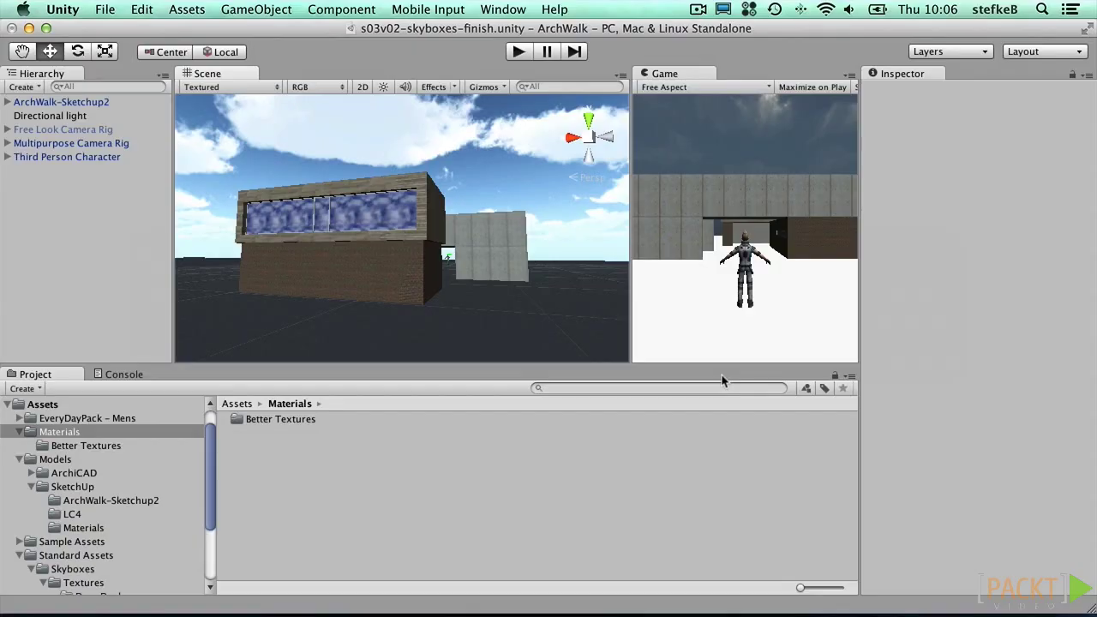
Create a shader named Reflective Glass in the Materials folder and open it in MonoDevelop
left_click(300, 456)
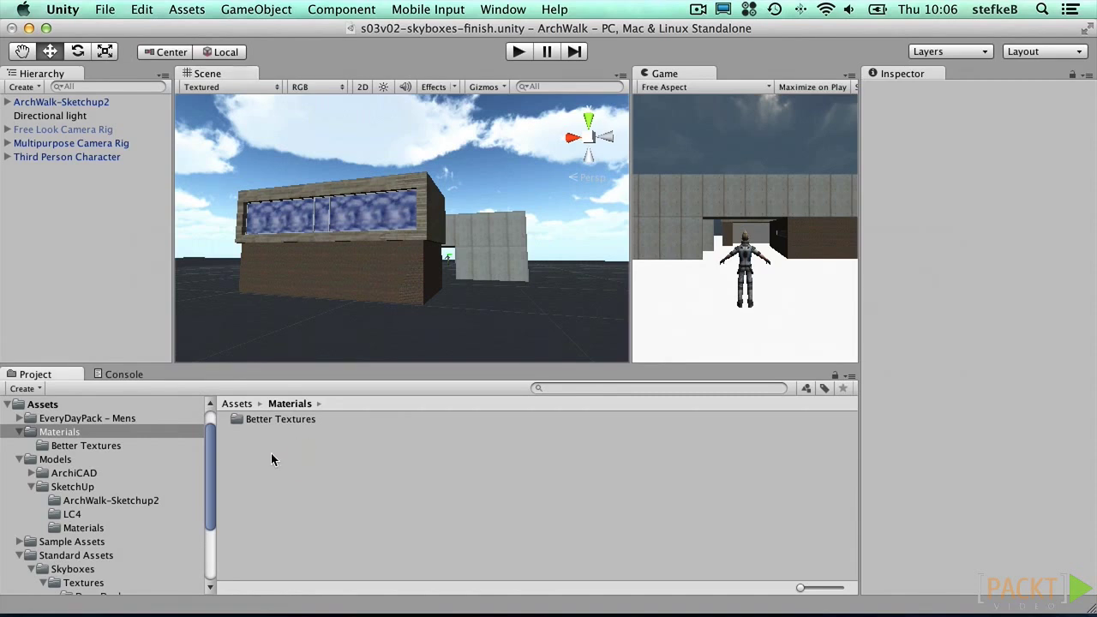
right_click(271, 453)
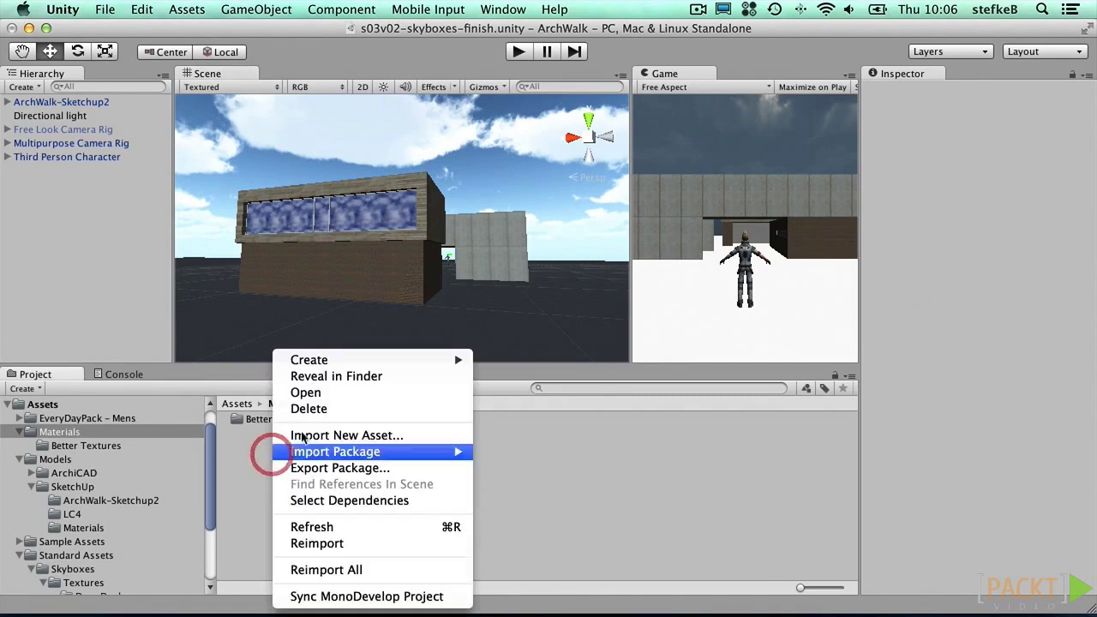
mouse_move(416, 361)
left_click(546, 335)
type("Re")
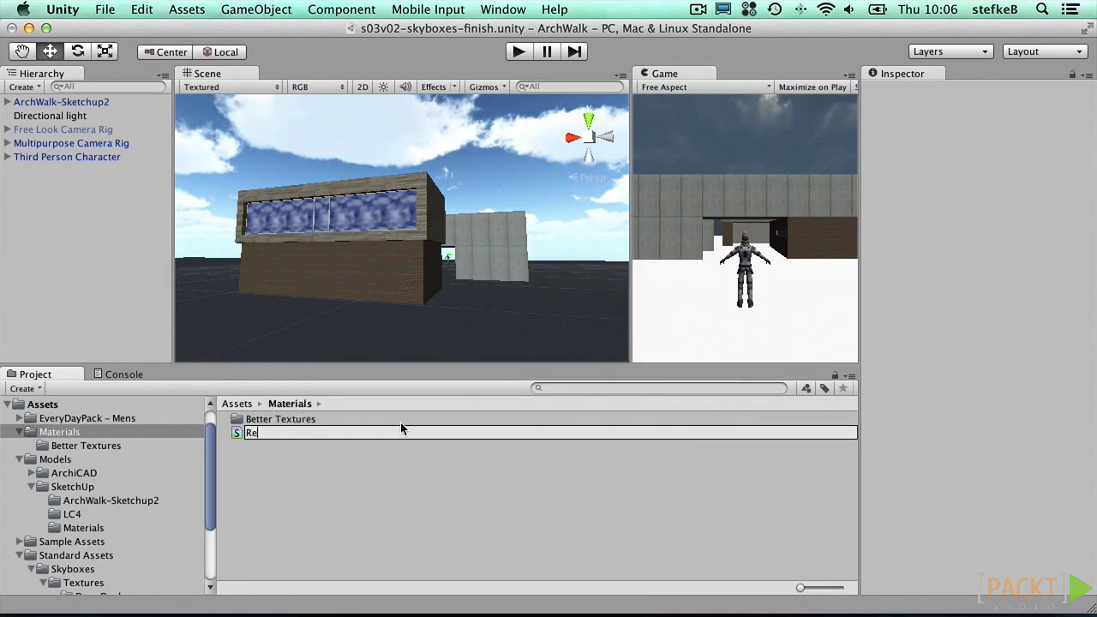
type("flective Glass")
key("Return")
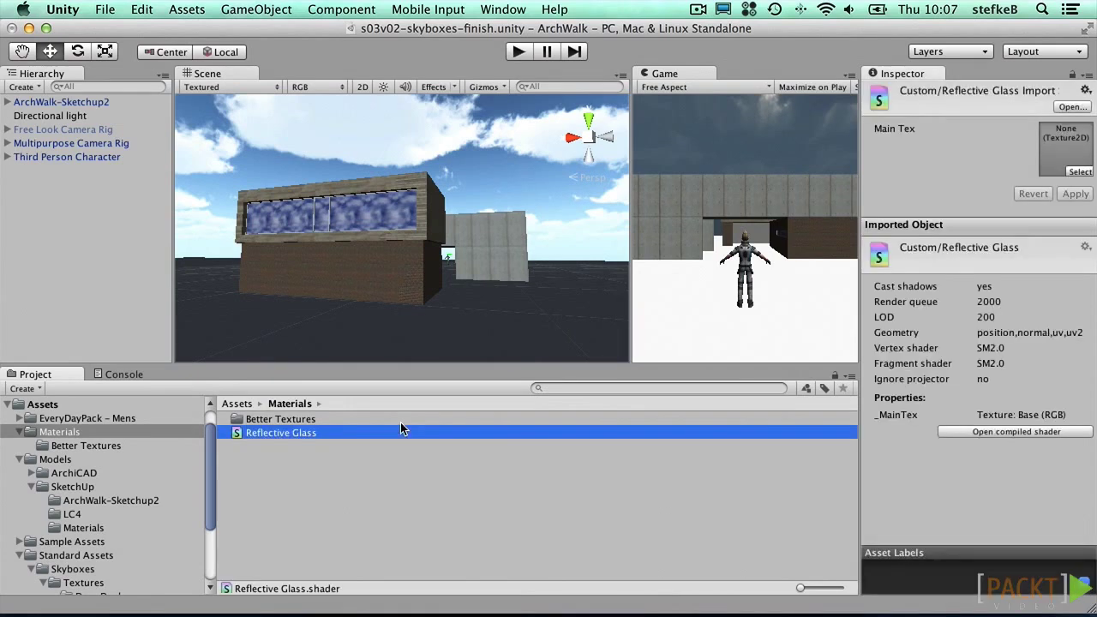
left_click(1067, 107)
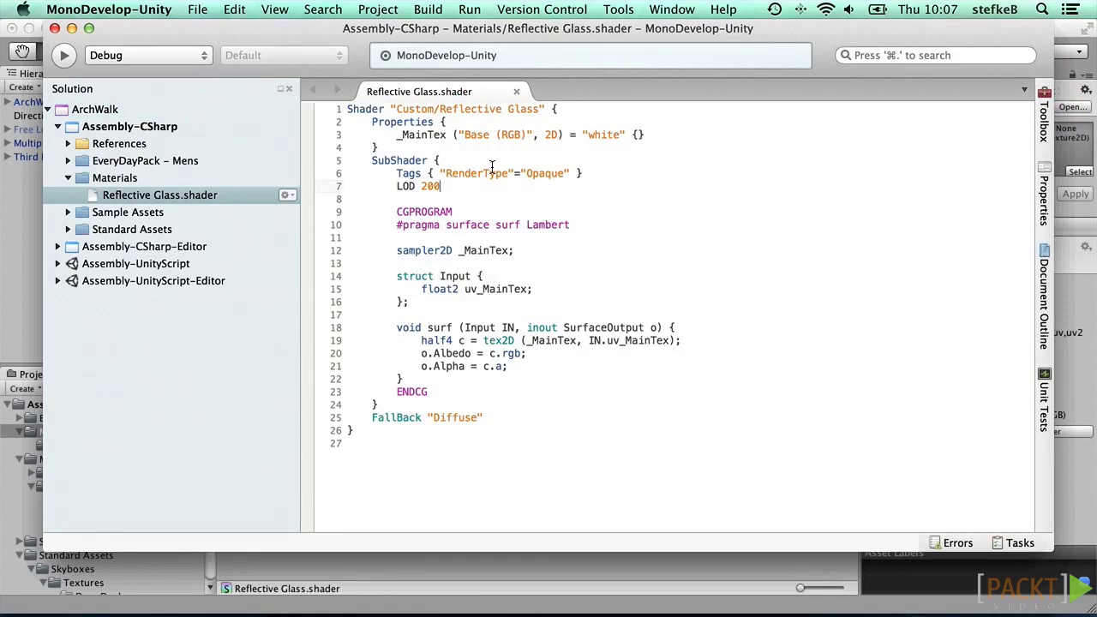
Switch to Safari and copy the Glass Reflective.shader code on the Glass Shader wiki page, from Properties through the final closing brace
key("super+Tab")
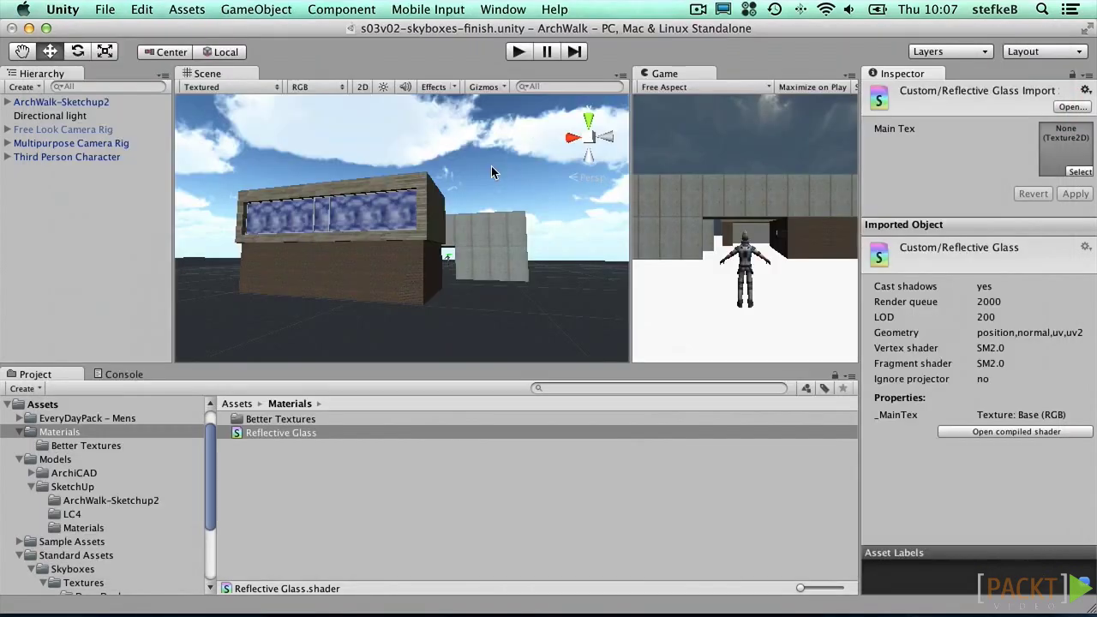
key("super+Tab")
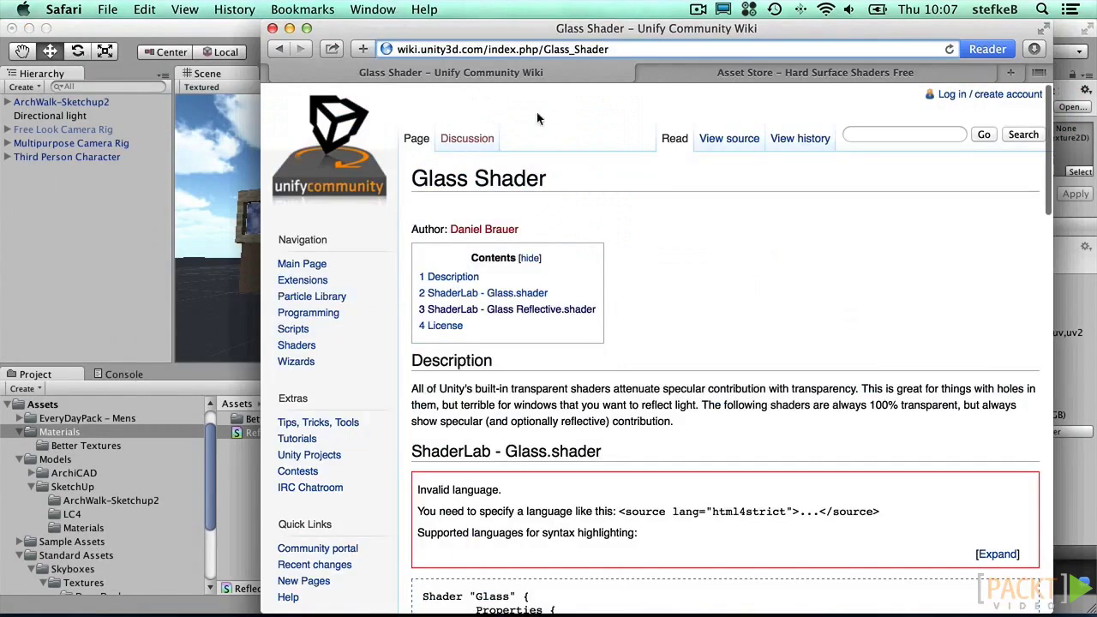
left_click_drag(617, 49, 385, 49)
scroll(729, 268, "down", 3)
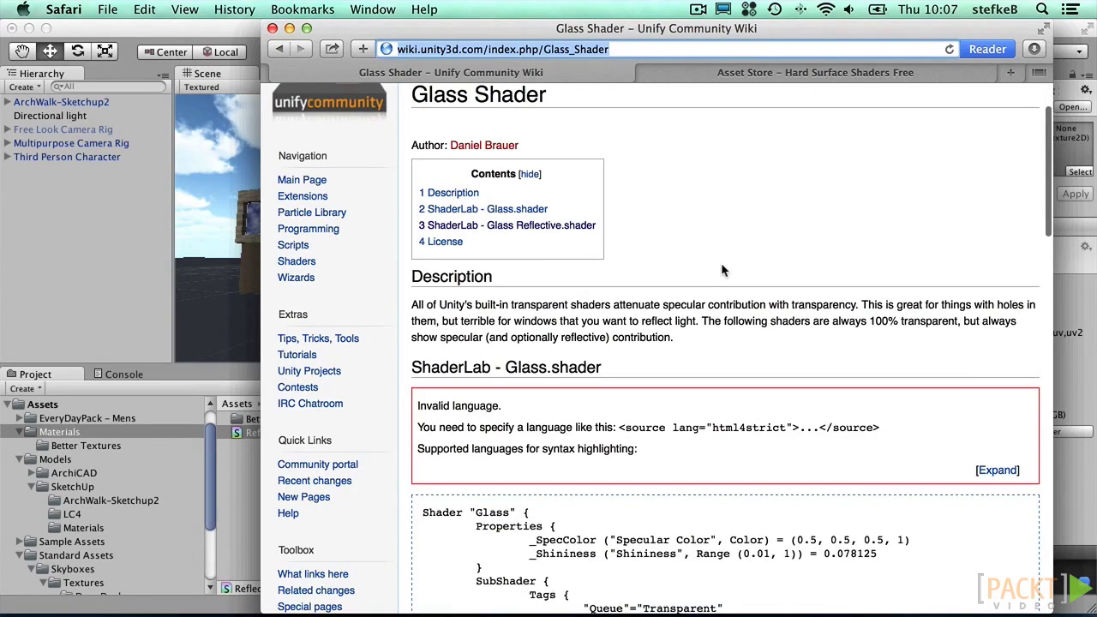
left_click(538, 227)
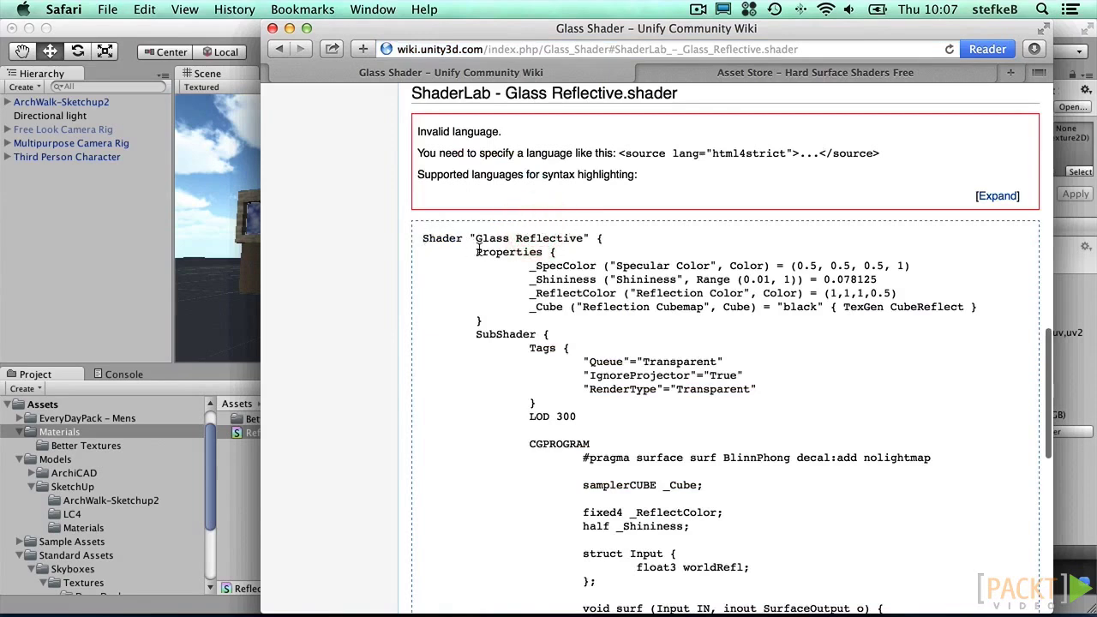
left_click_drag(473, 252, 597, 614)
left_click_drag(583, 614, 578, 582)
right_click(546, 341)
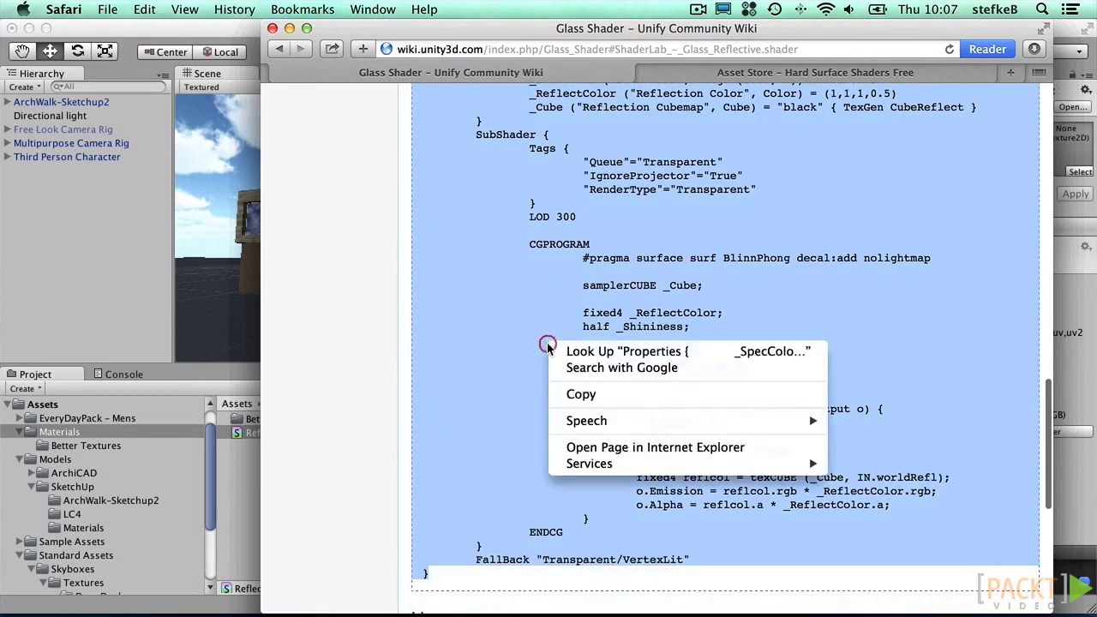
left_click(579, 390)
Switch to MonoDevelop and replace everything below the first line of Reflective Glass.shader with the copied wiki code
key("super+Tab")
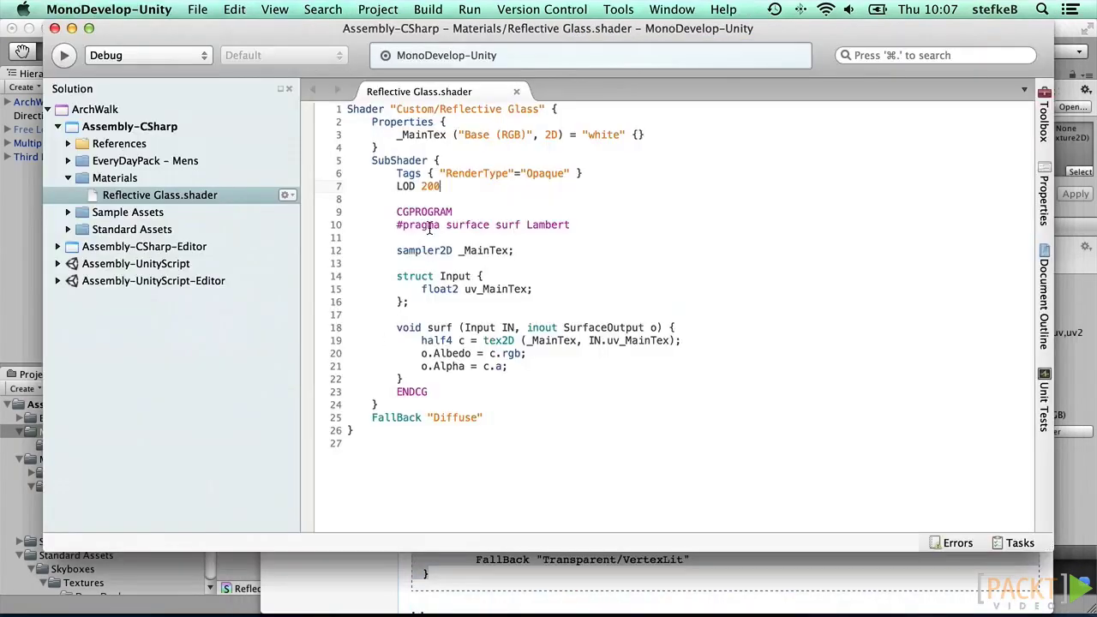
left_click_drag(371, 122, 409, 443)
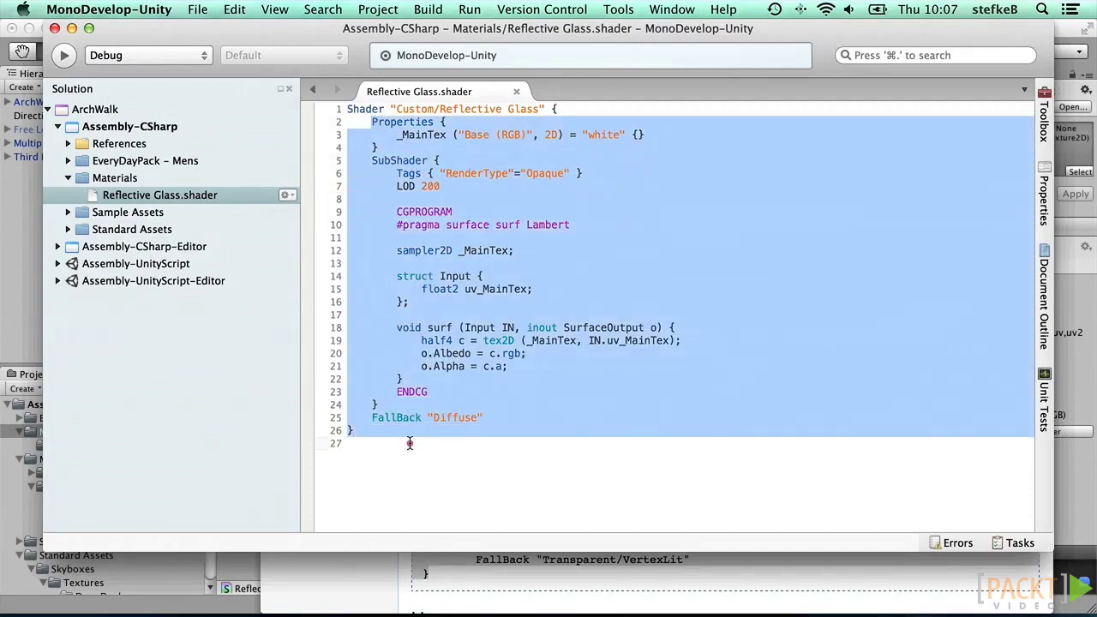
key("super+v")
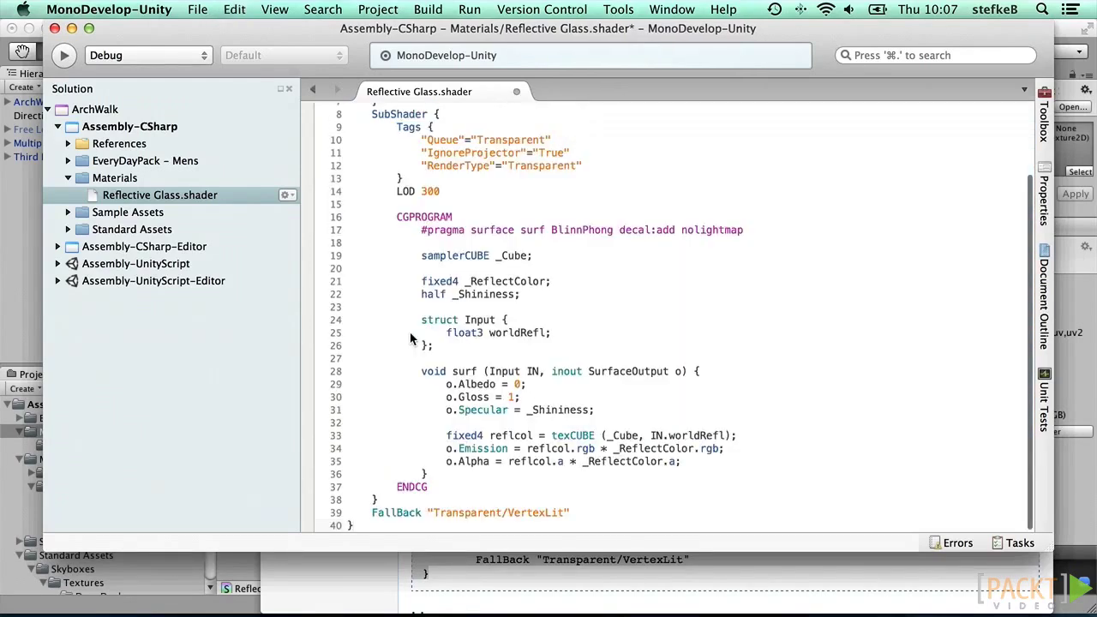
Examine the pasted Reflective Glass shader code: the Properties, Tags and CGPROGRAM blocks, the reflcol and _ReflectColor terms, and the FallBack line
scroll(460, 243, "up", 5)
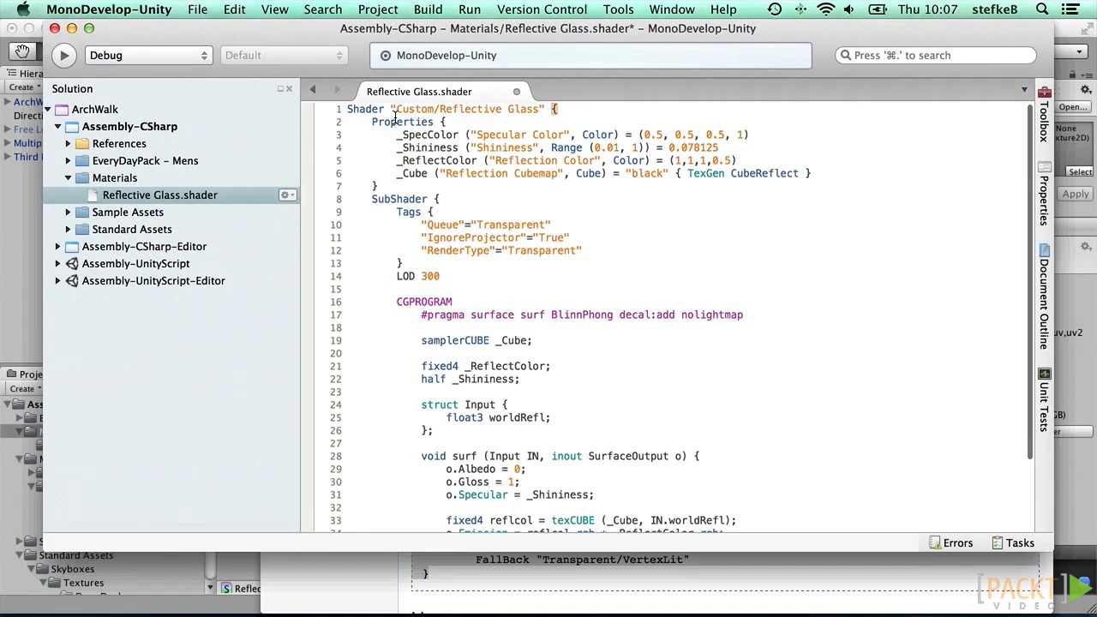
left_click_drag(372, 123, 398, 184)
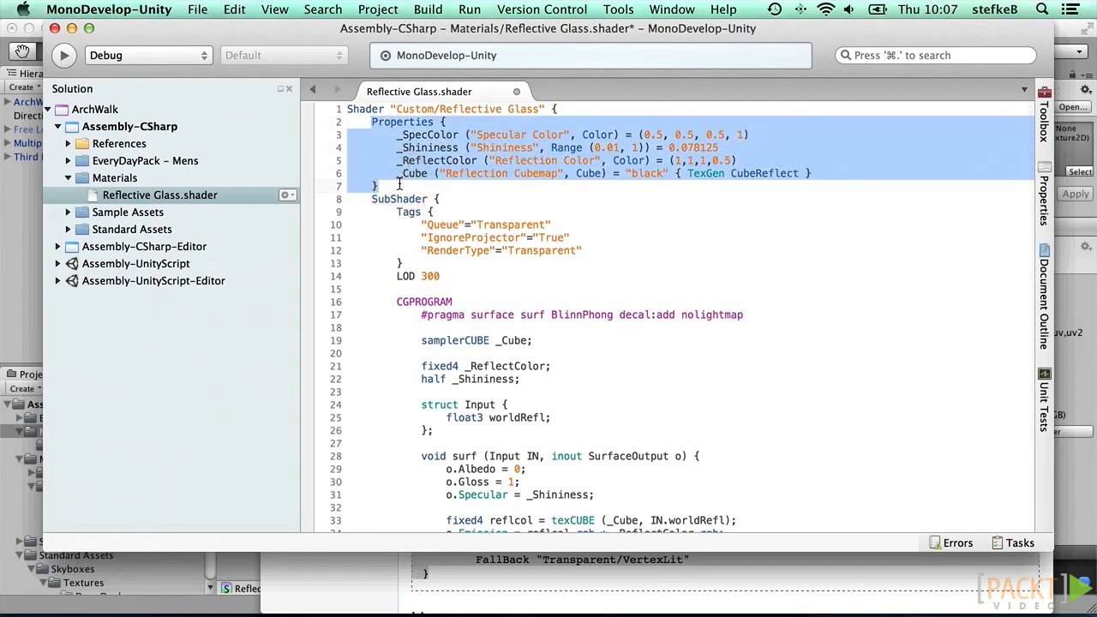
left_click(398, 211)
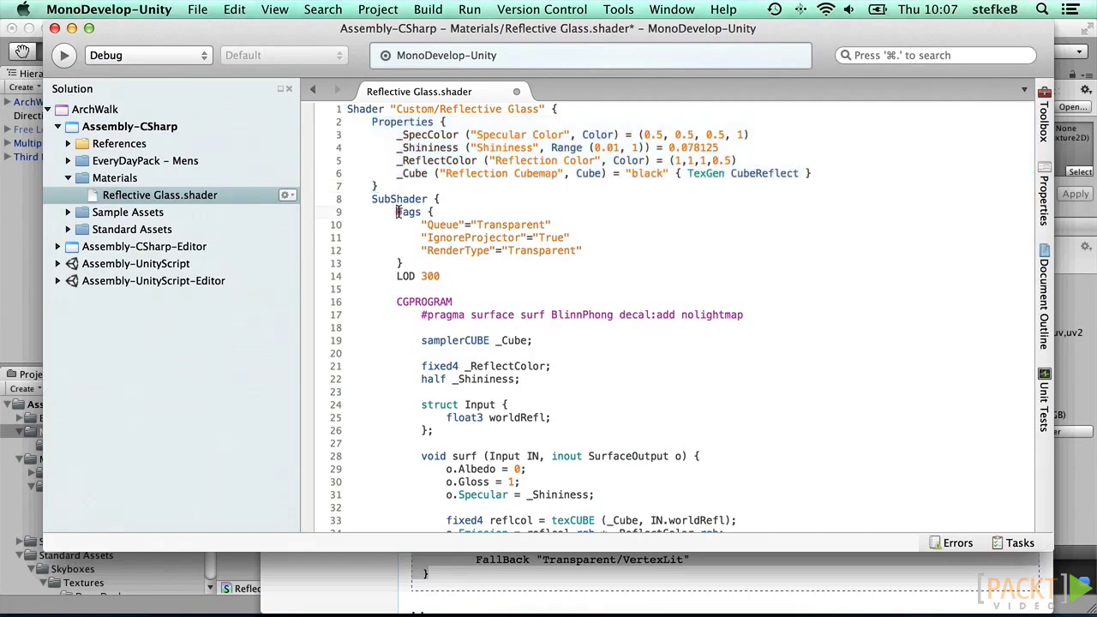
left_click_drag(398, 212, 416, 264)
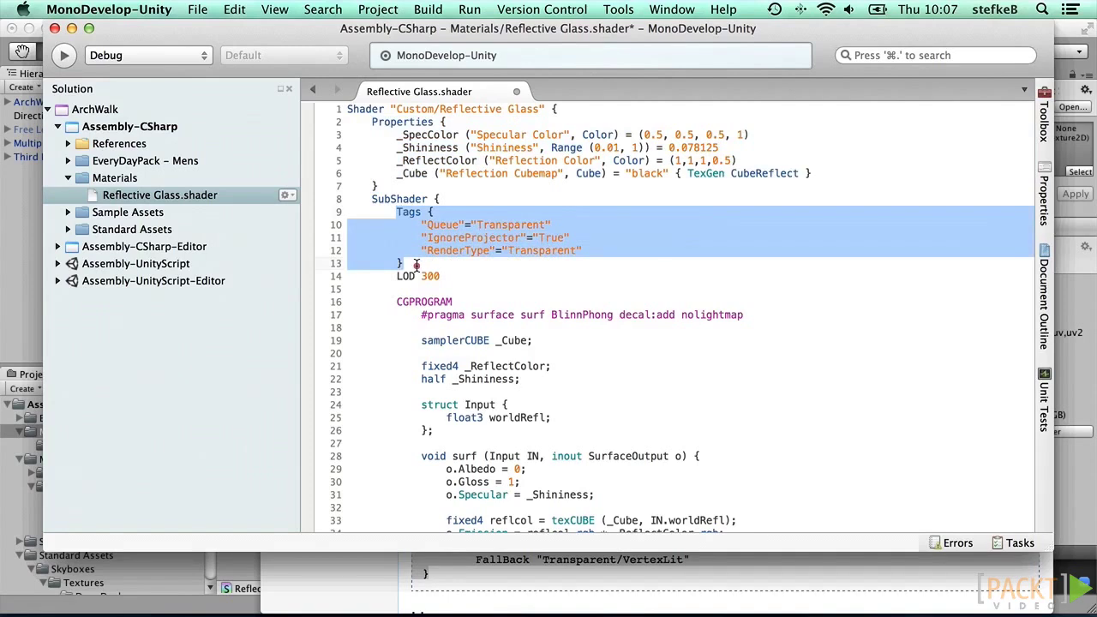
scroll(411, 258, "down", 3)
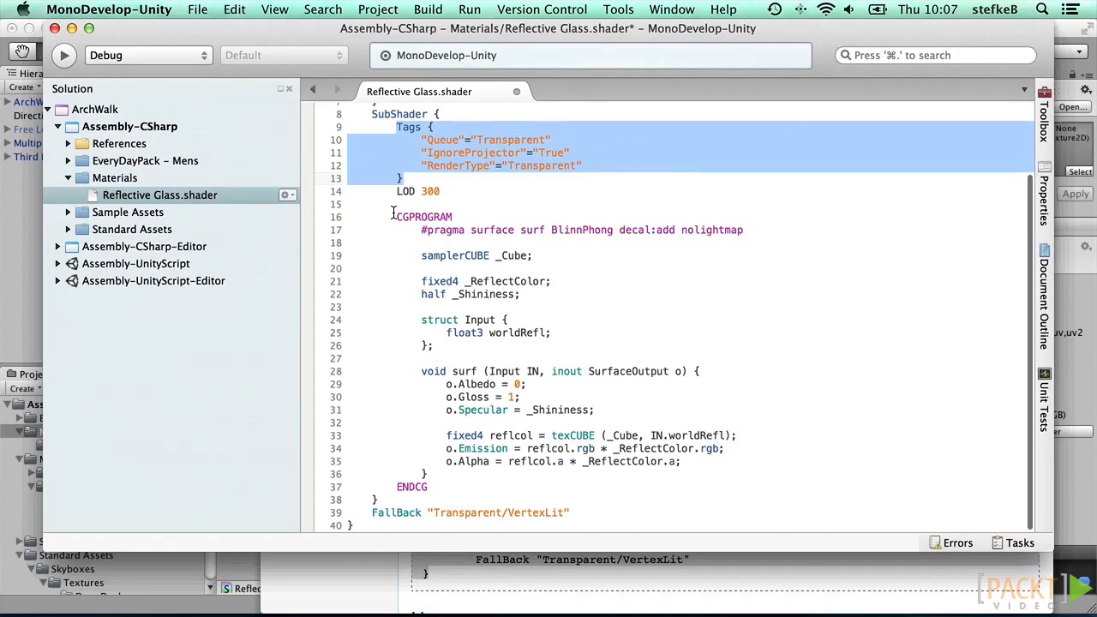
left_click(396, 217)
left_click_drag(397, 218, 469, 487)
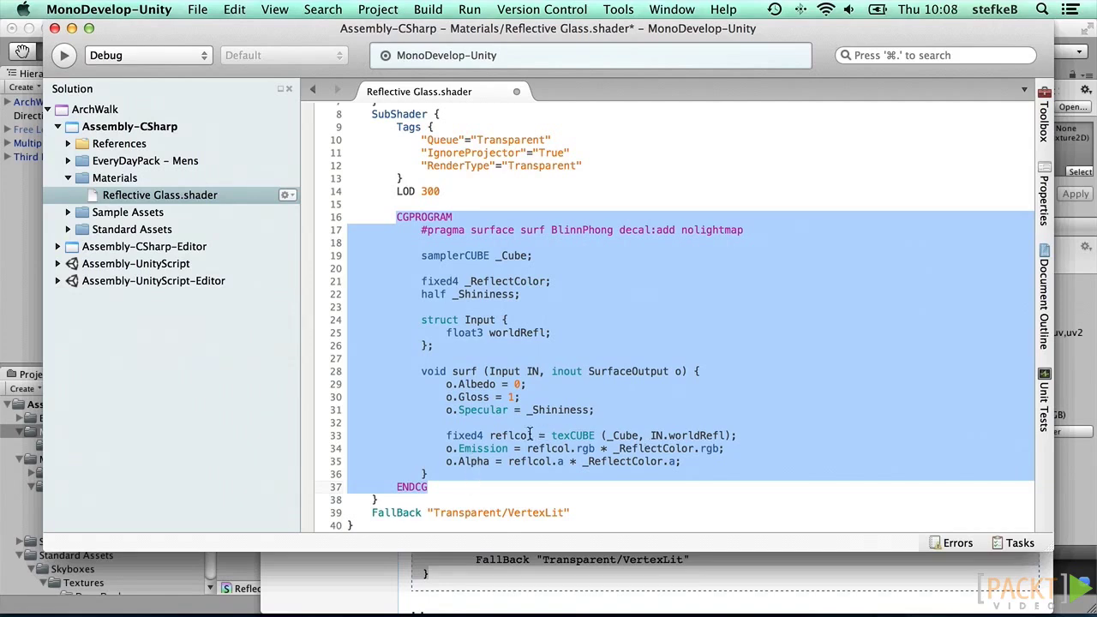
double_click(510, 435)
double_click(553, 448)
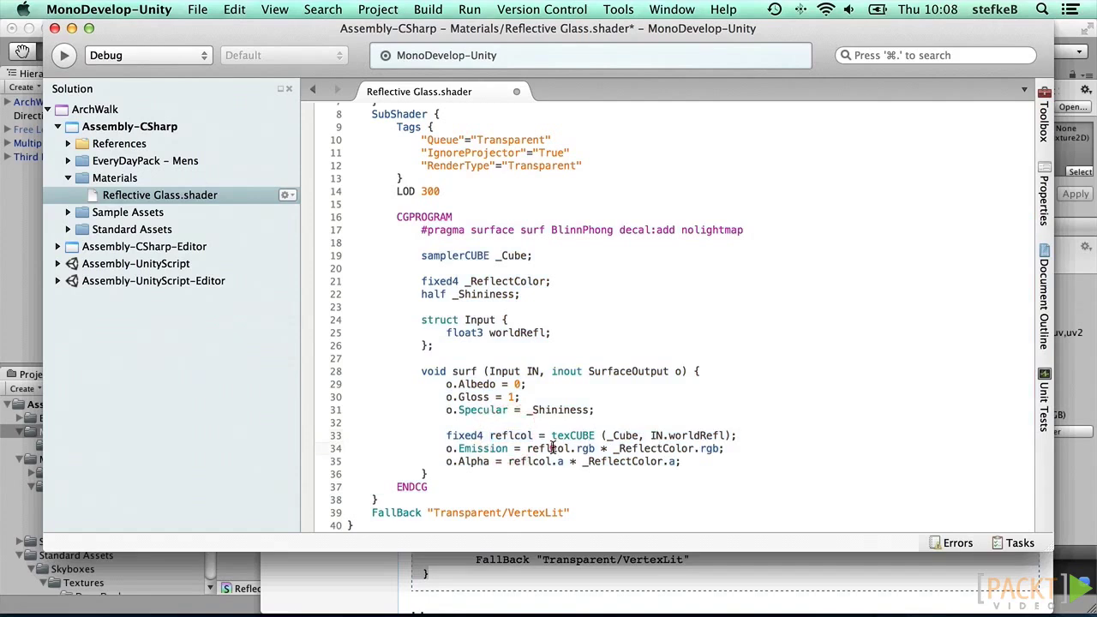
double_click(638, 449)
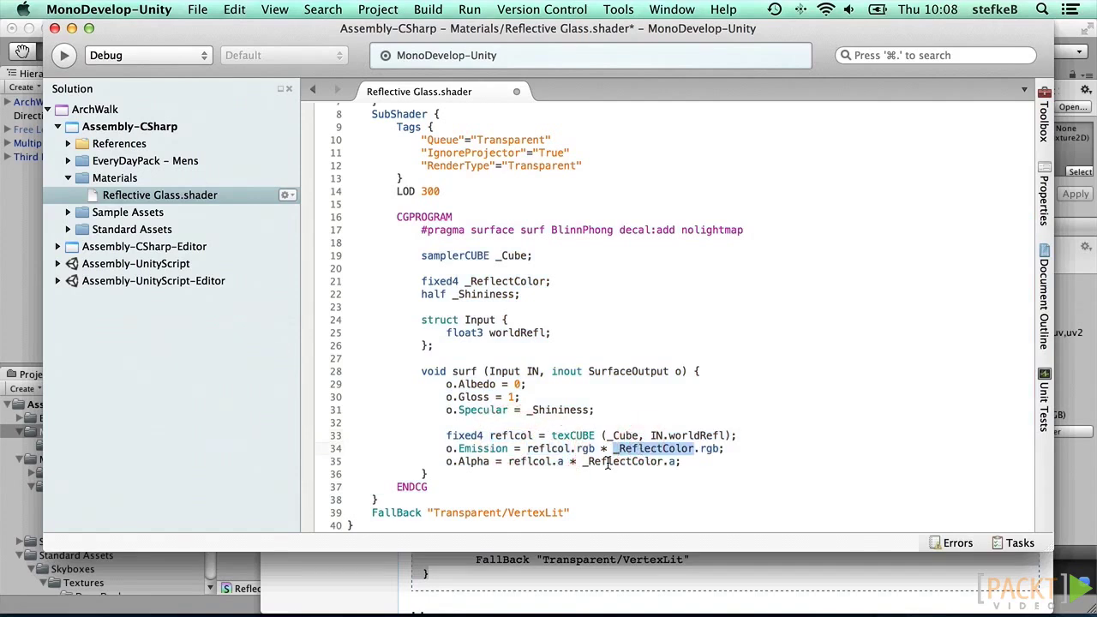
double_click(639, 461)
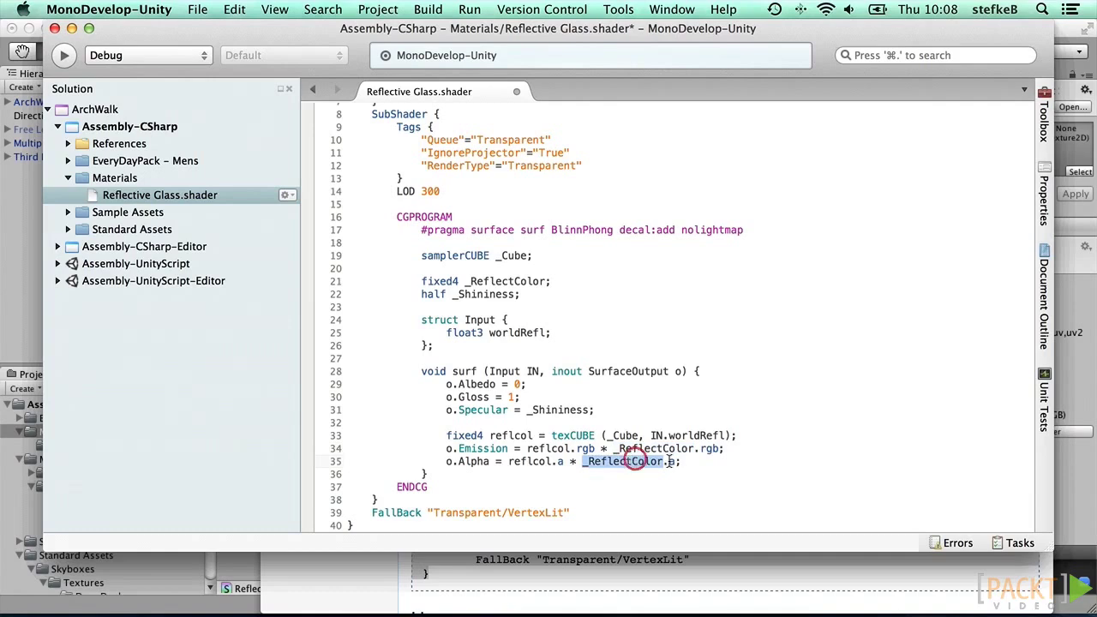
double_click(474, 461)
left_click(366, 513)
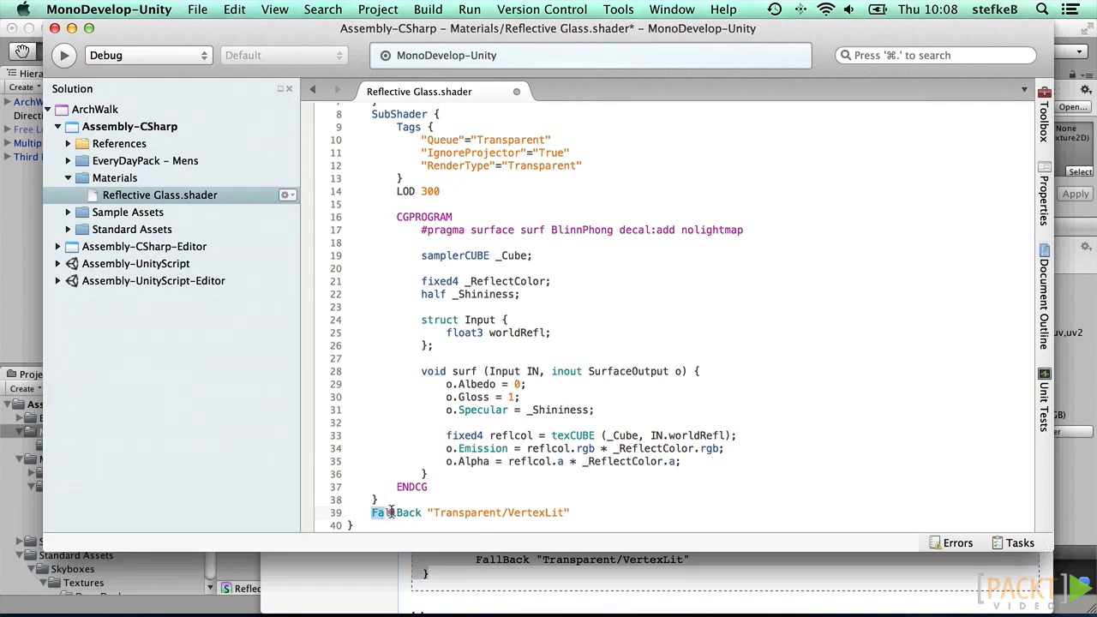
left_click_drag(366, 512, 582, 512)
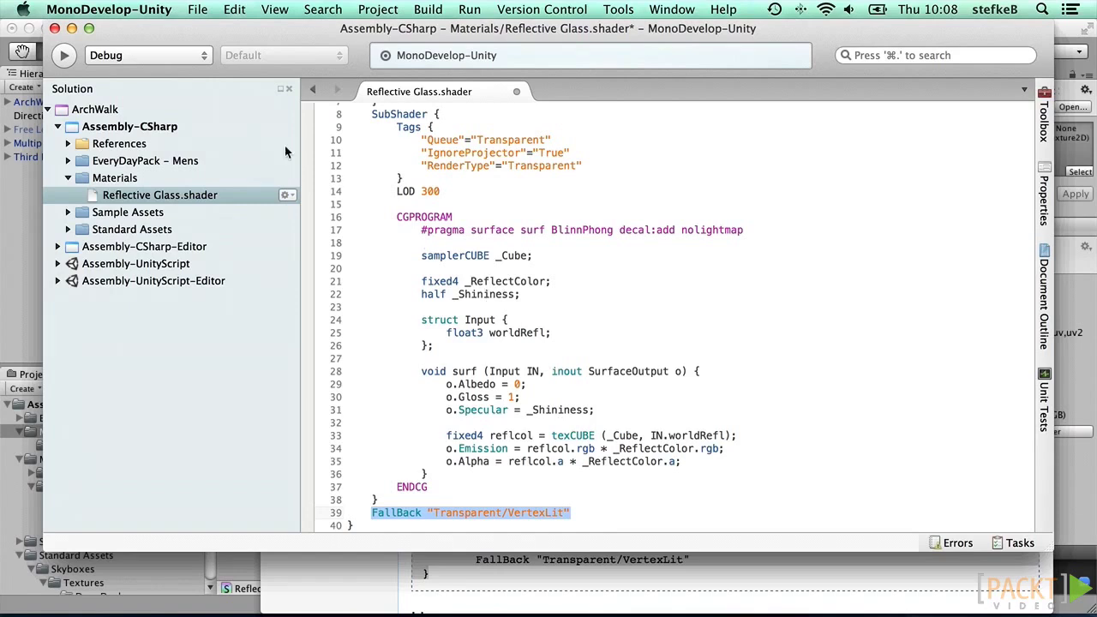
Save Reflective Glass.shader, switch back to Unity and select the updated Reflective Glass shader in the Materials folder
left_click(199, 9)
left_click(221, 71)
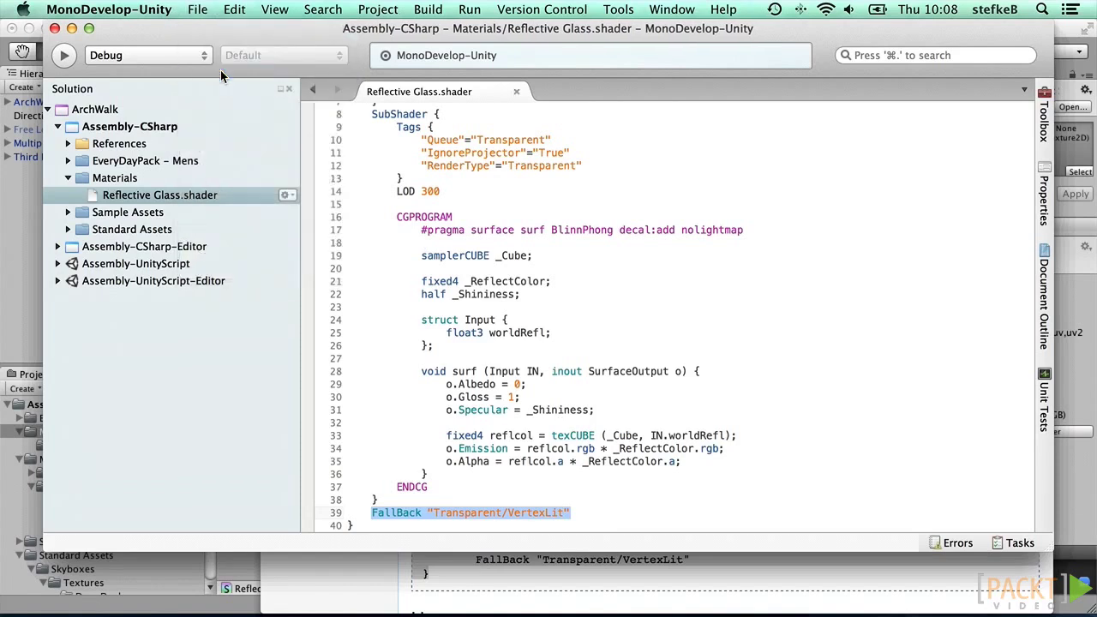
left_click(24, 238)
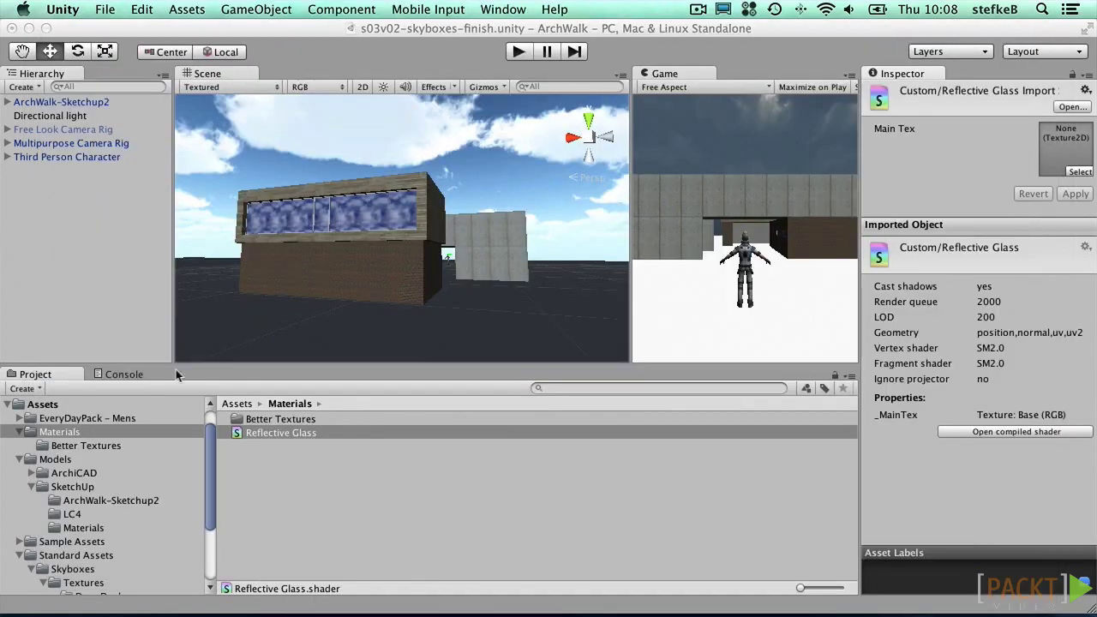
left_click(278, 434)
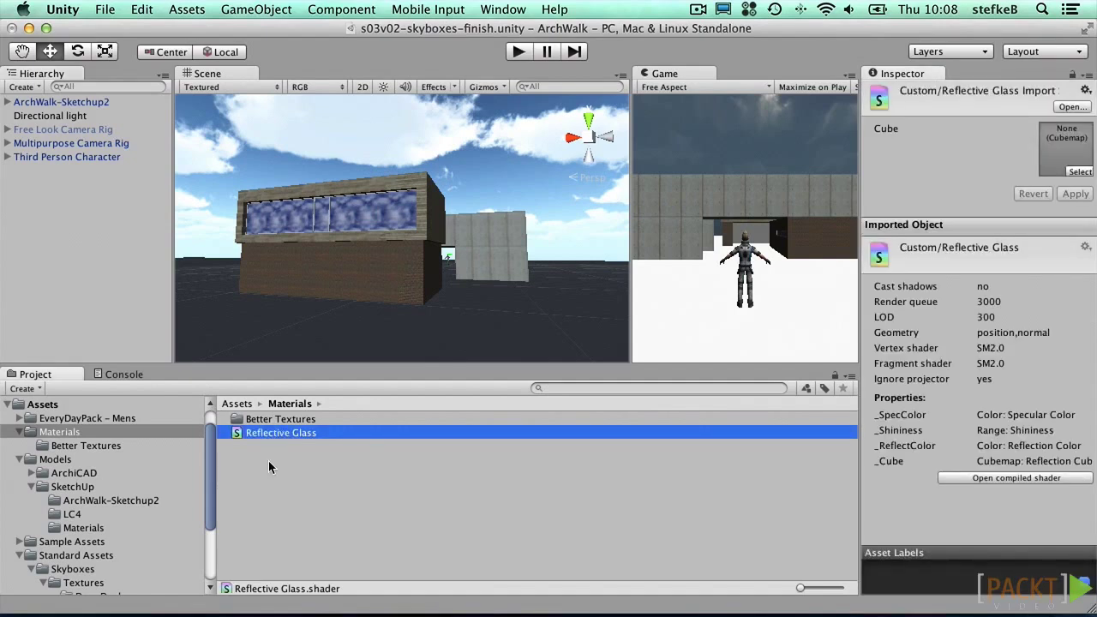
Assign the Custom/Reflective Glass shader to the Translucent_Glass_Sky_Reflection material in the SketchUp Materials folder
left_click(83, 528)
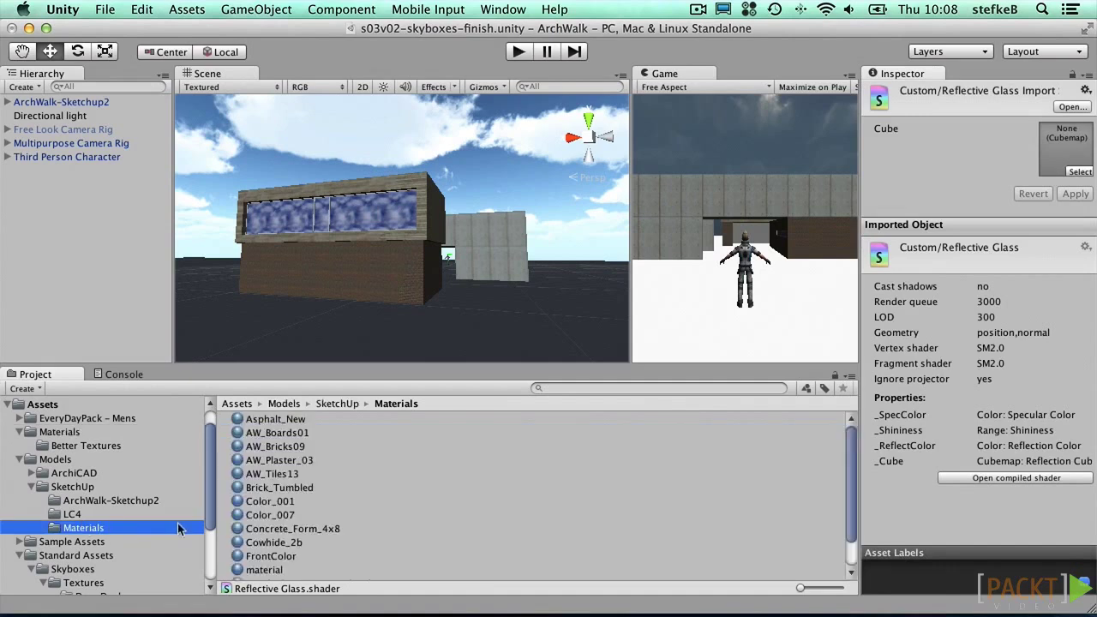
scroll(287, 552, "down", 2)
left_click(300, 574)
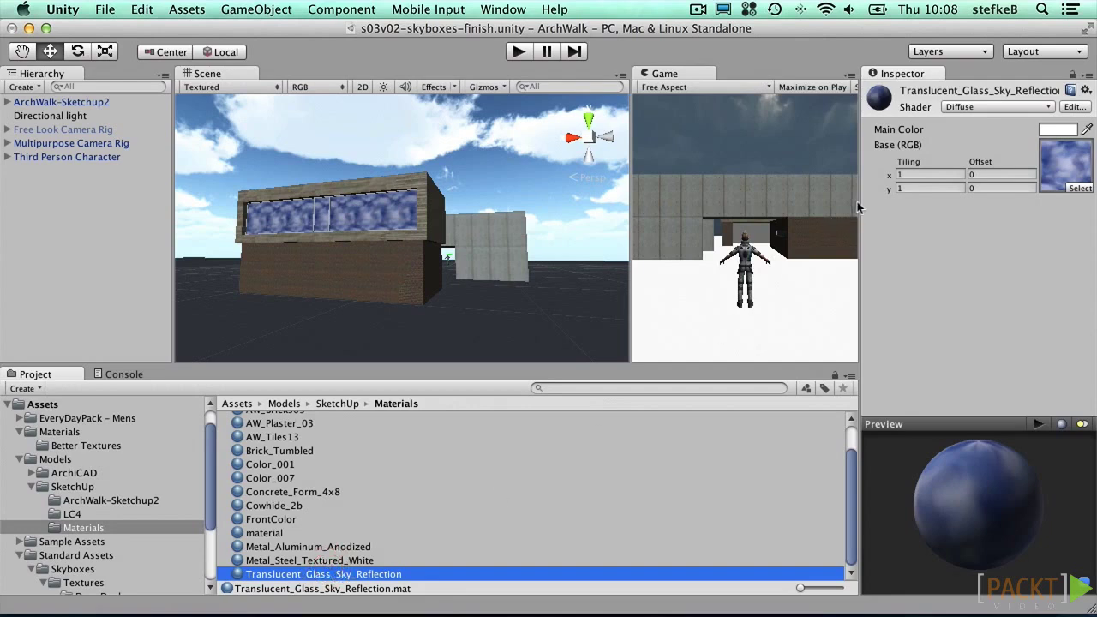
left_click(957, 106)
mouse_move(976, 247)
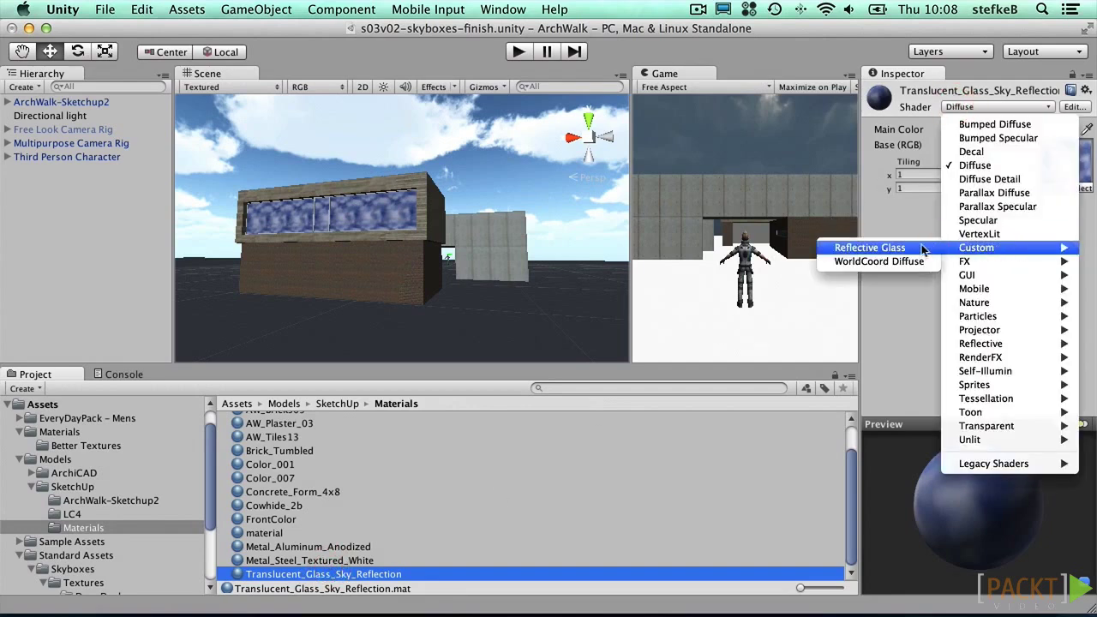
left_click(913, 248)
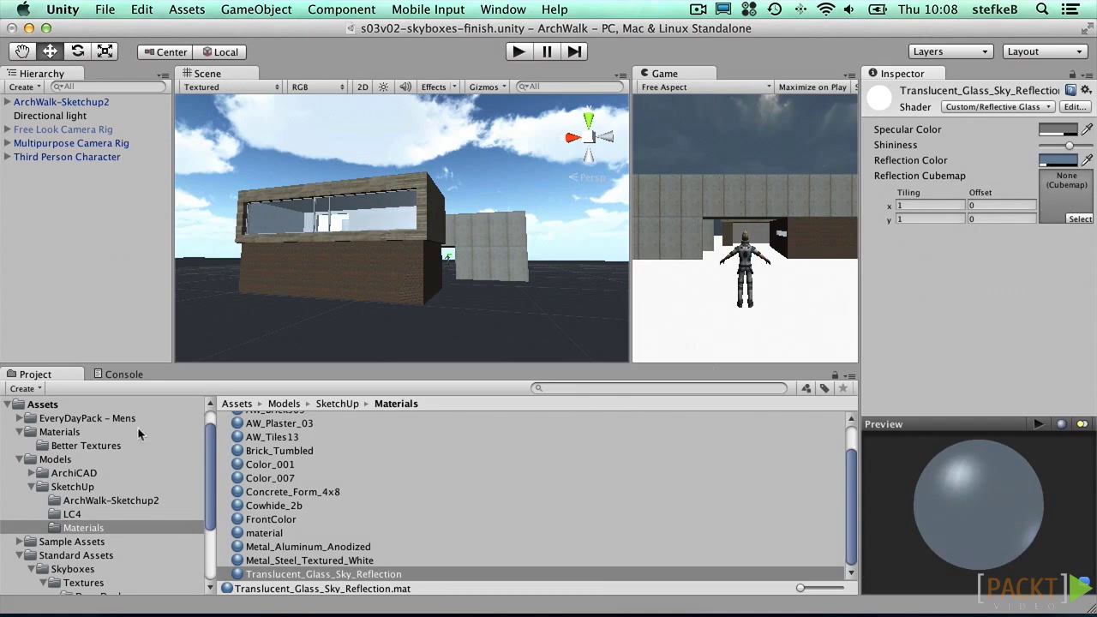
Create a cubemap named Sunny 2 in the top-level Materials folder
left_click(67, 432)
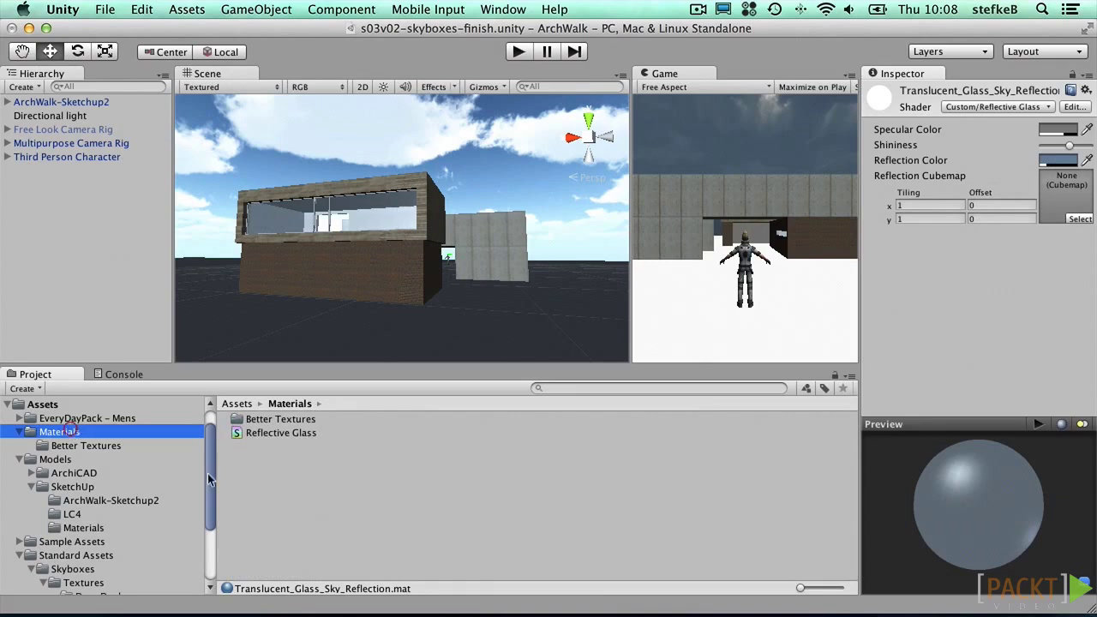
right_click(276, 474)
mouse_move(372, 363)
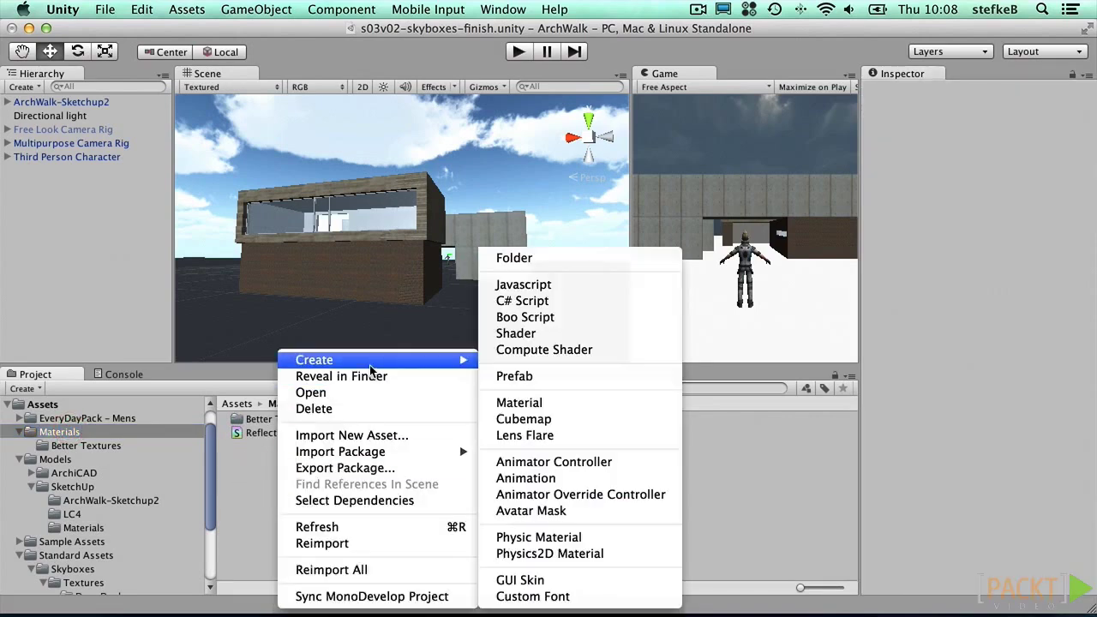
left_click(524, 419)
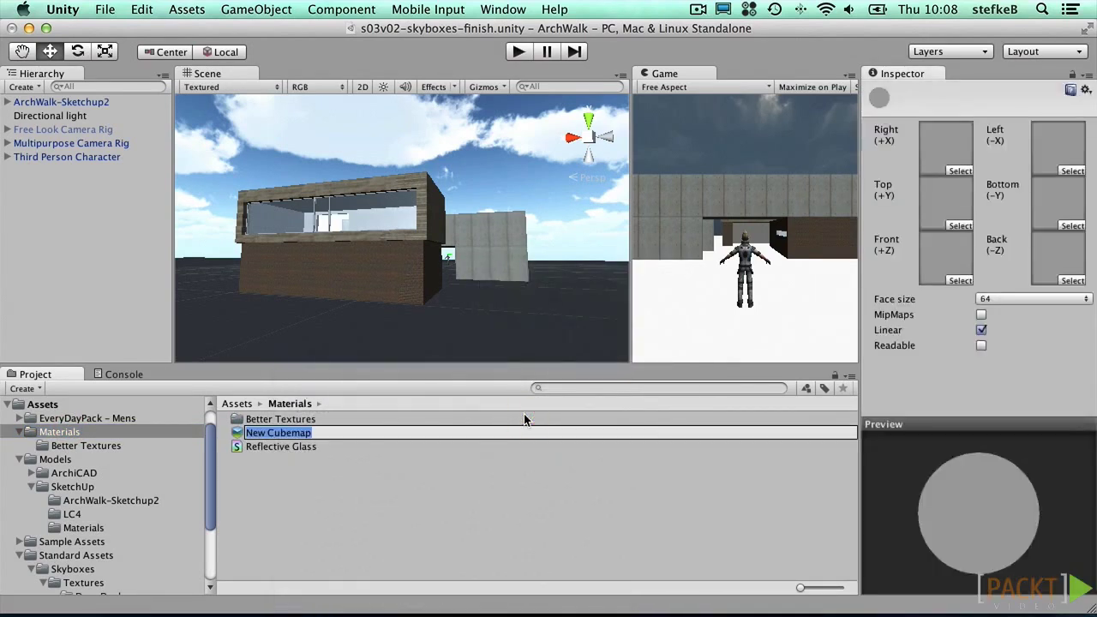
type("Sunny 2")
key("Return")
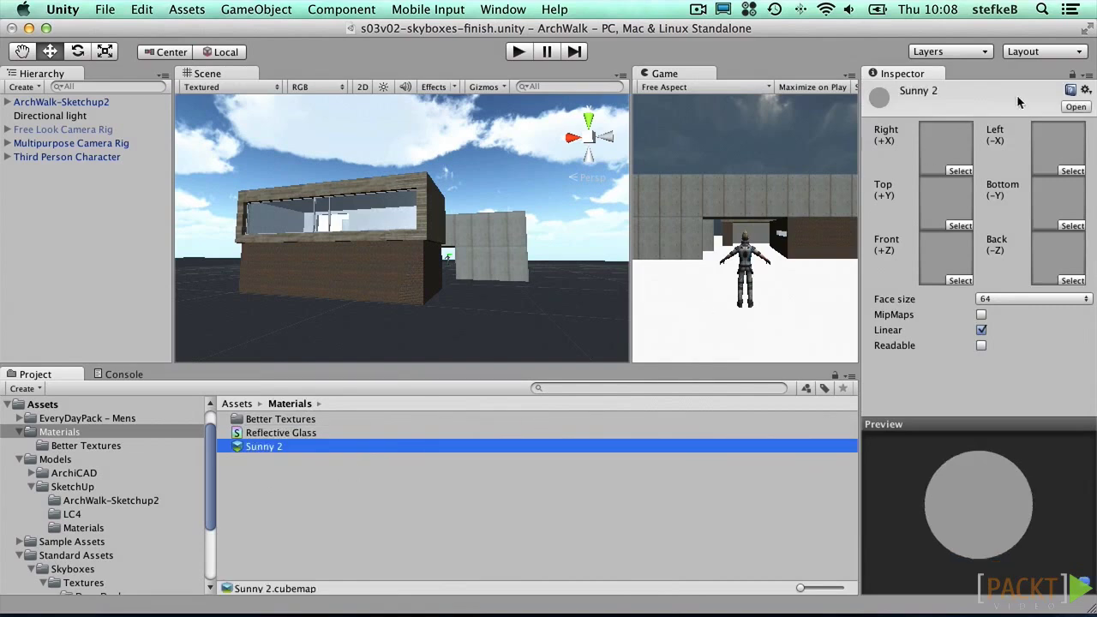
Assign the six Sunny2 skybox textures to the matching faces of the Sunny 2 cubemap and set its face size to 128
left_click(1072, 75)
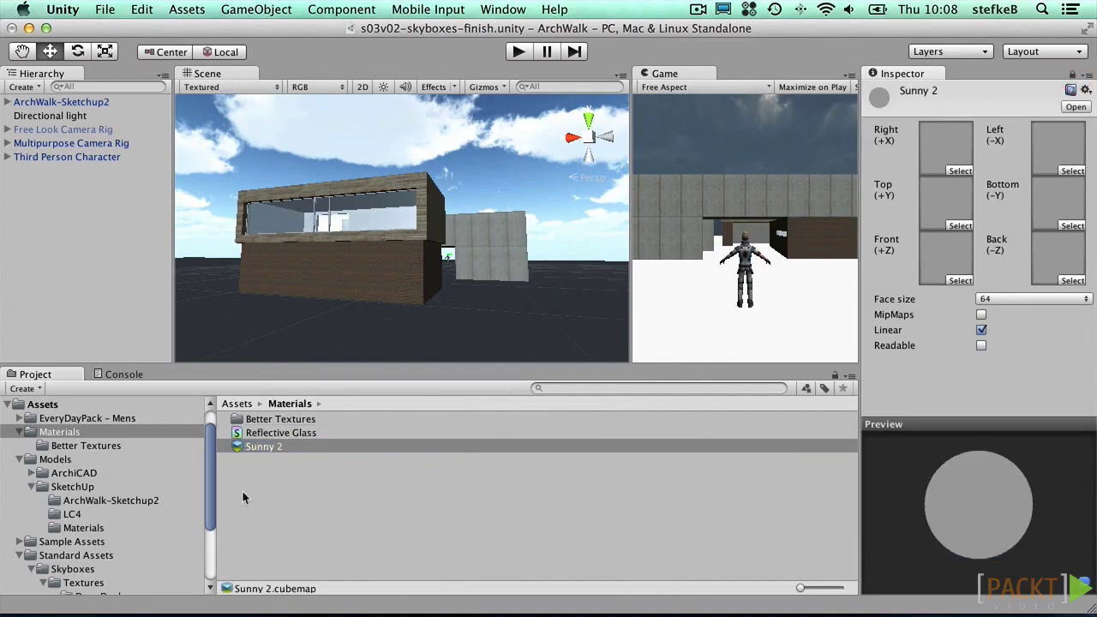
scroll(205, 491, "down", 5)
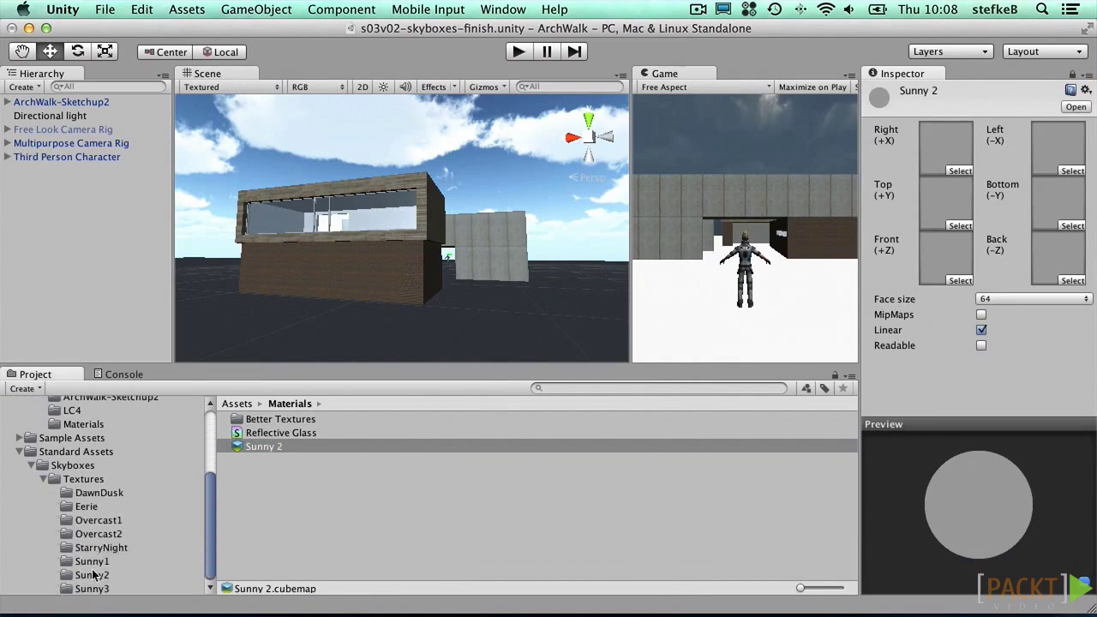
left_click(90, 575)
left_click_drag(281, 420, 1056, 202)
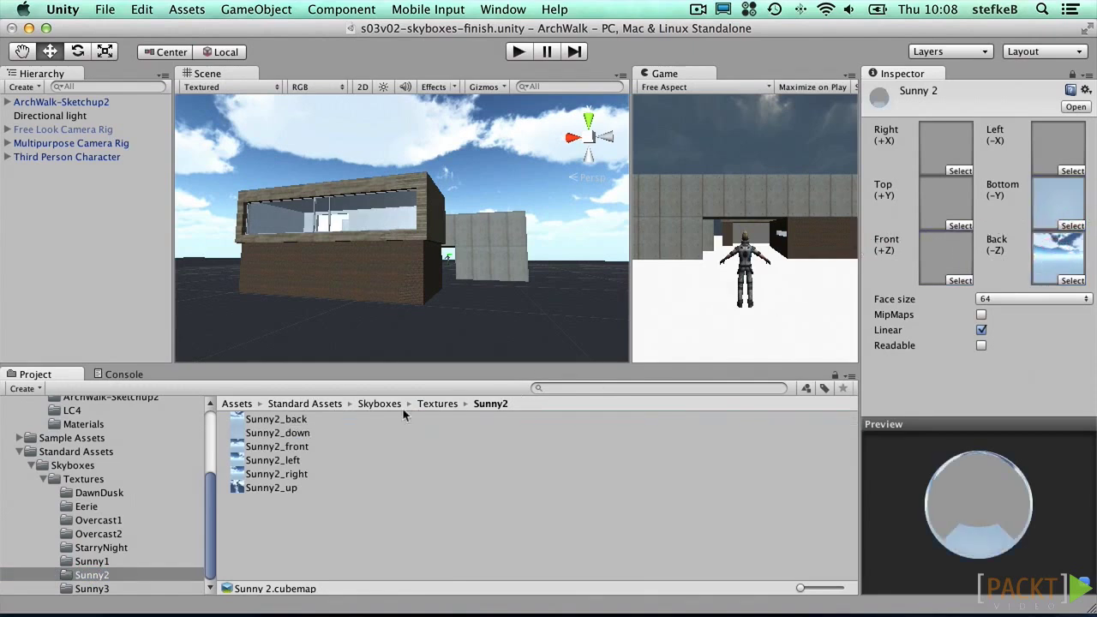
left_click_drag(284, 450, 940, 255)
left_click(289, 463)
left_click_drag(290, 462, 1043, 141)
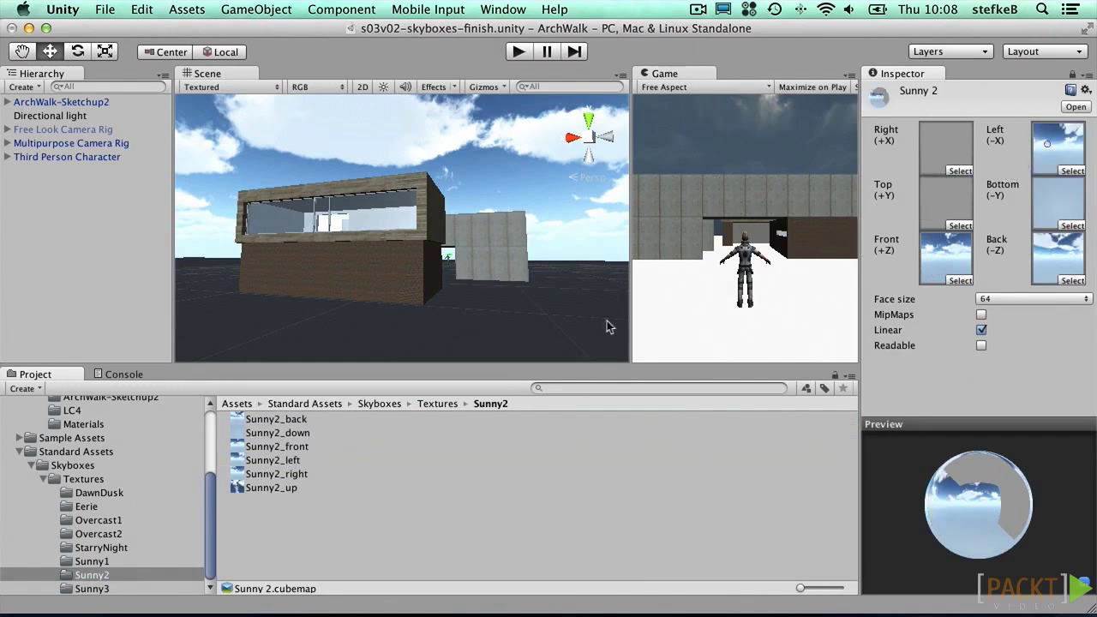
left_click_drag(321, 473, 935, 150)
left_click_drag(291, 488, 939, 219)
left_click(1009, 299)
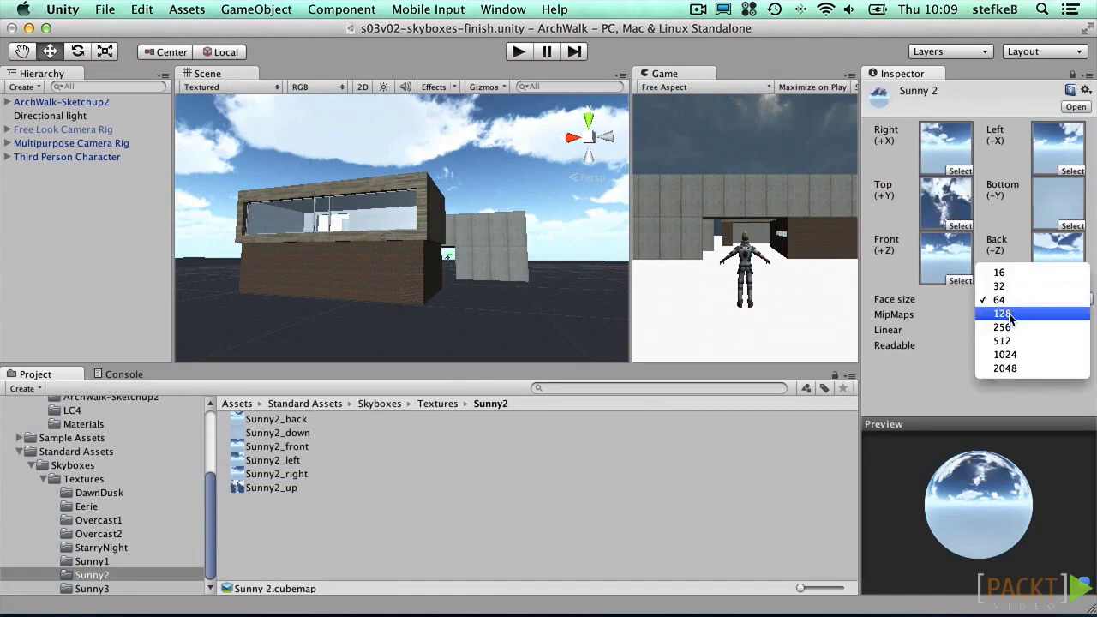
left_click(1012, 315)
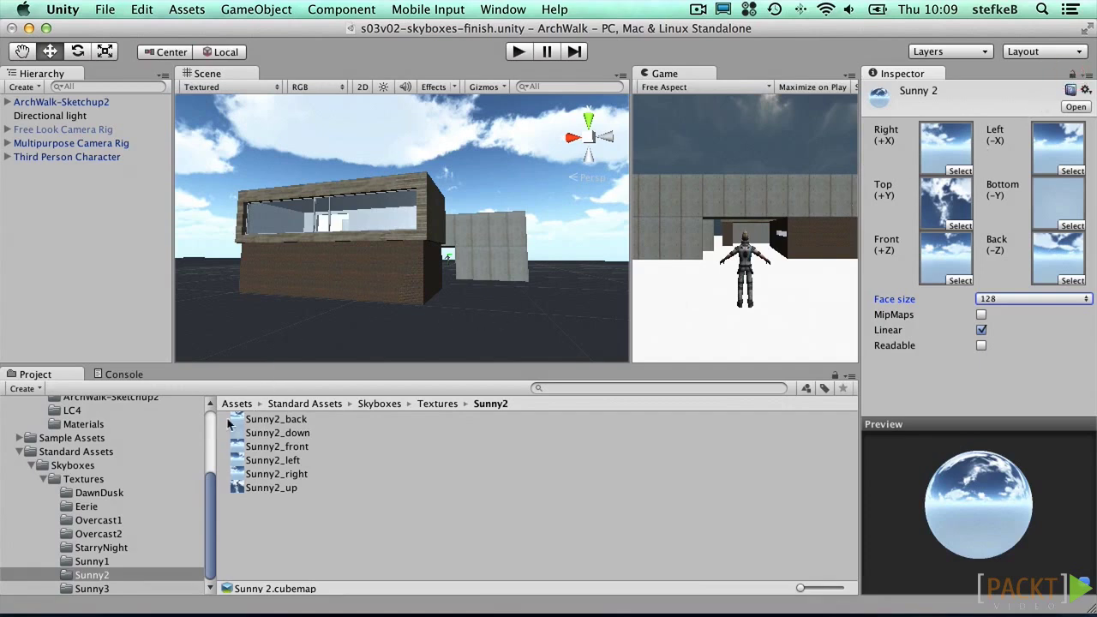
Set the Reflection Cubemap of the Translucent_Glass_Sky_Reflection material to Sunny 2
left_click(90, 424)
scroll(283, 528, "down", 3)
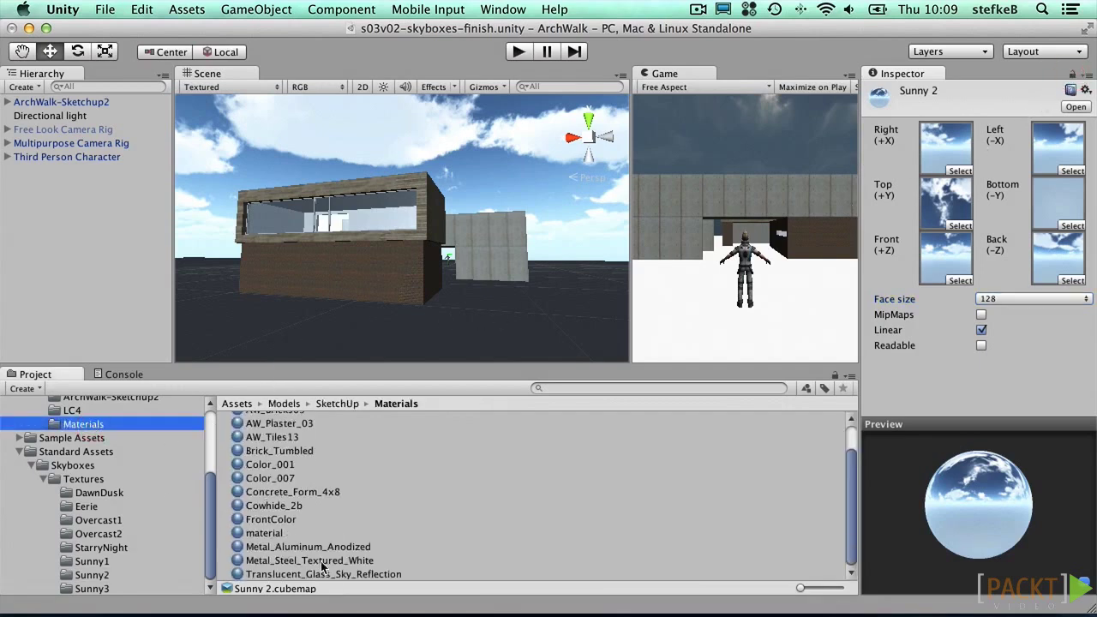
left_click(347, 575)
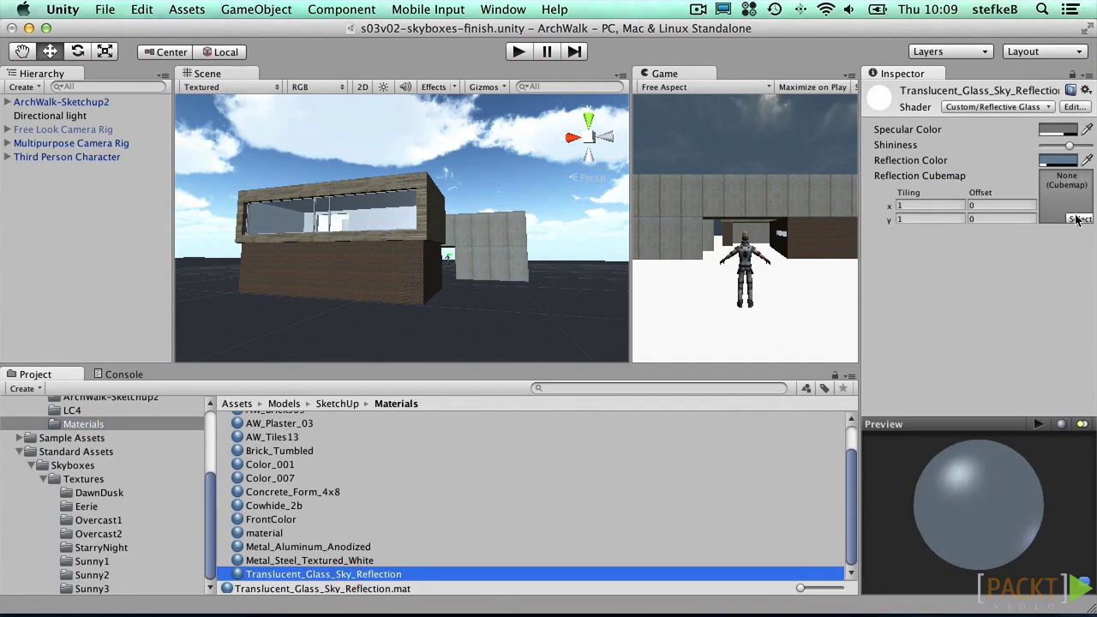
left_click(1078, 219)
left_click(46, 120)
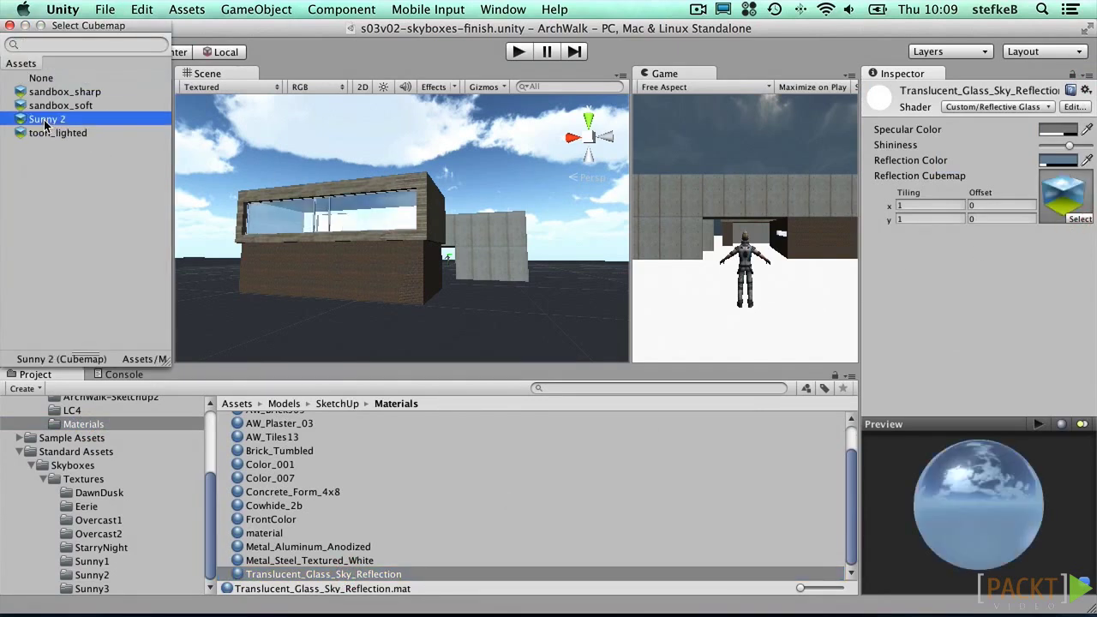
left_click(10, 25)
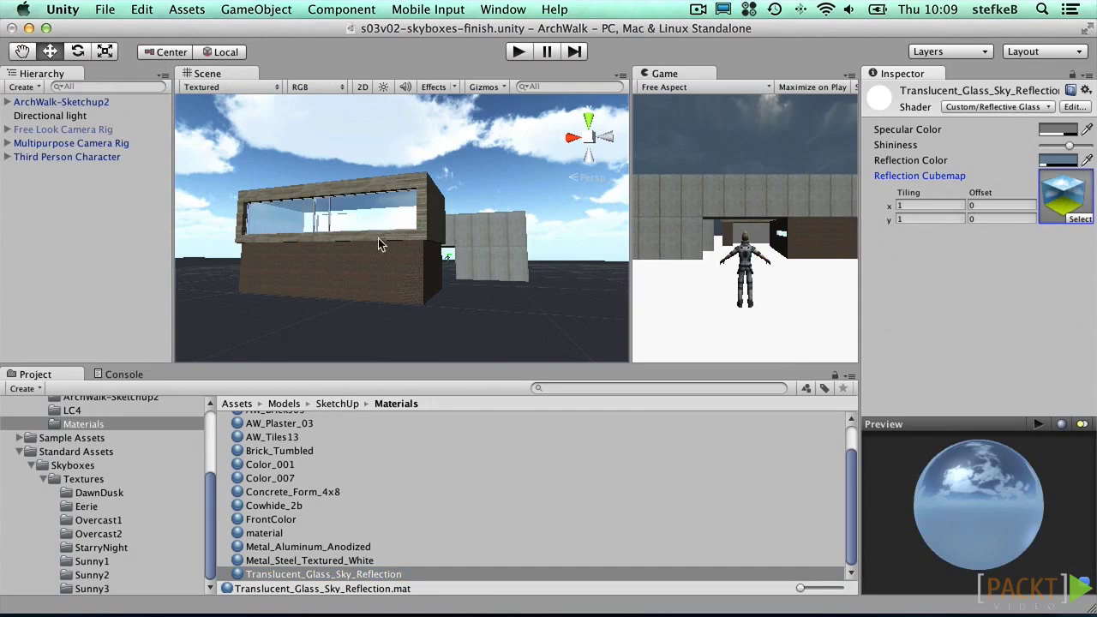
Set the Translucent_Glass_Sky_Reflection material's Specular Color to R 123, G 128, B 134, A 183 and raise its Shininess
left_click(421, 246)
left_click_drag(404, 249, 525, 245, "alt")
left_click(313, 574)
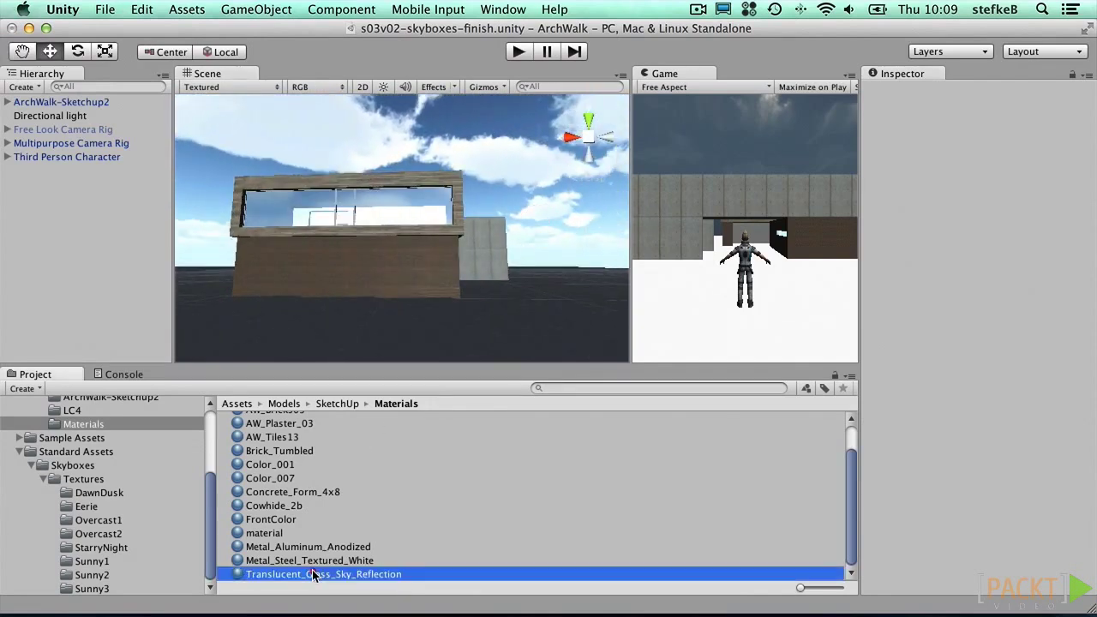
left_click(1056, 129)
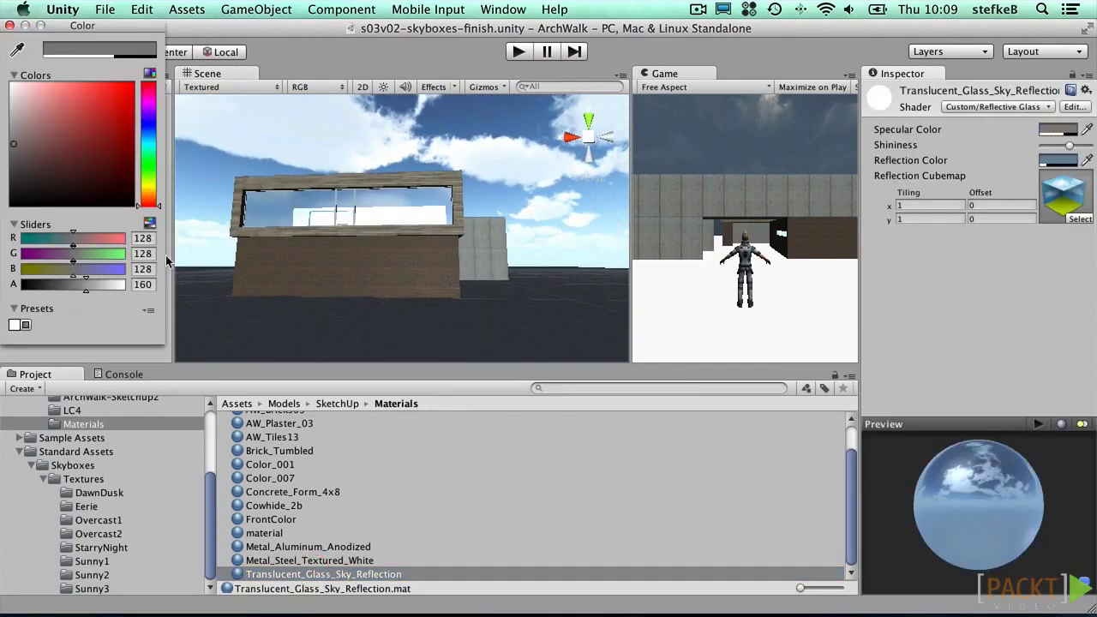
left_click_drag(89, 283, 95, 288)
left_click(77, 269)
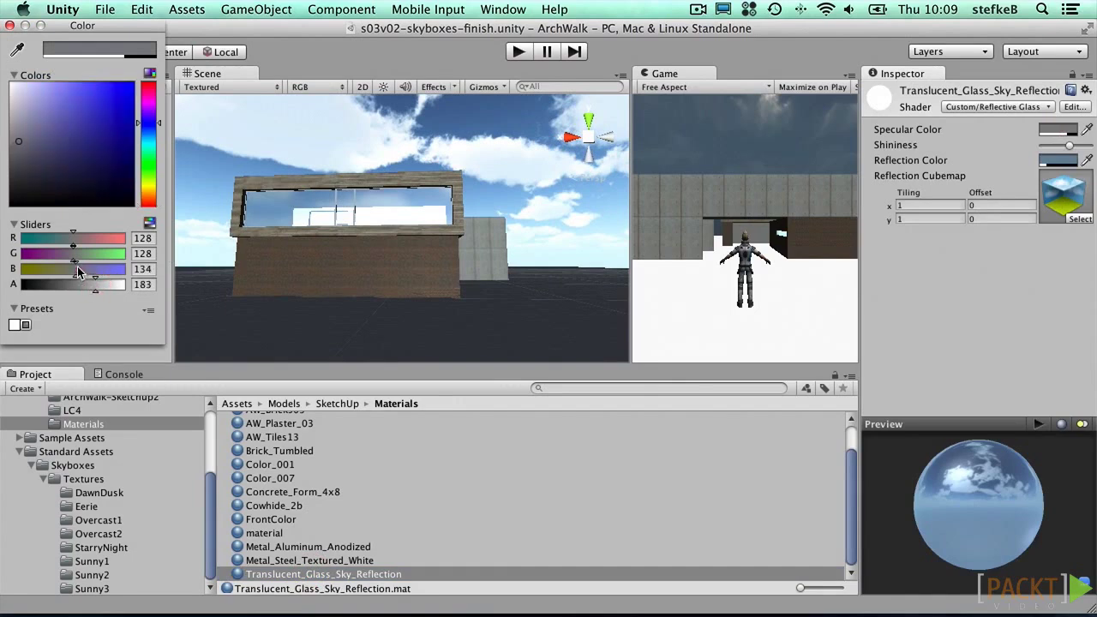
left_click_drag(73, 238, 71, 237)
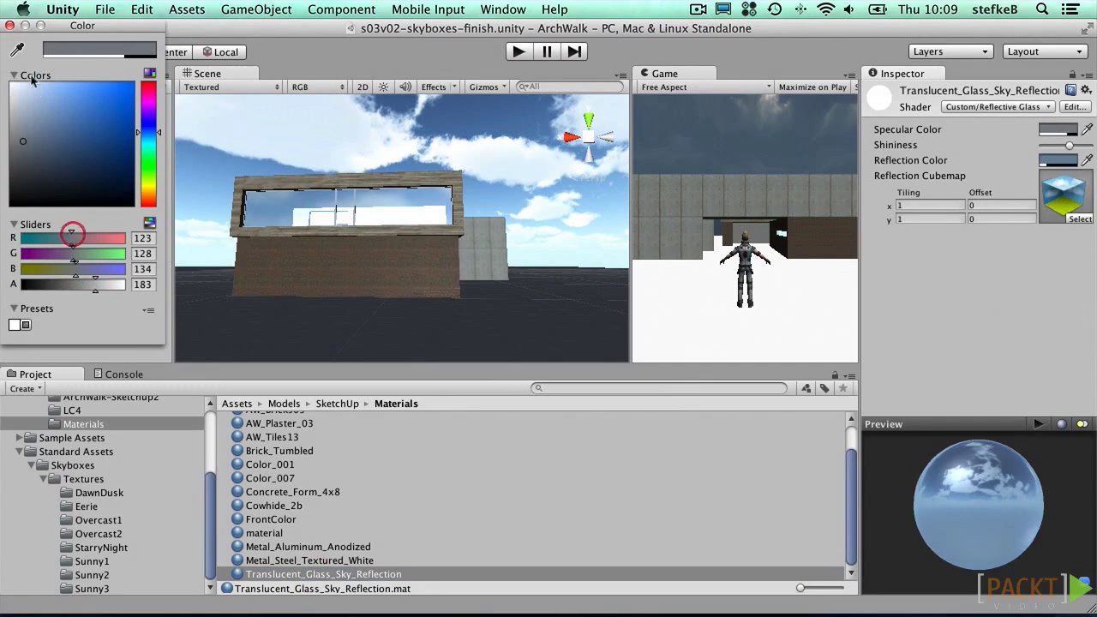
left_click(11, 26)
mouse_move(1069, 145)
left_mouse_down()
mouse_move(1082, 148)
mouse_move(1056, 148)
mouse_move(1080, 148)
left_mouse_up()
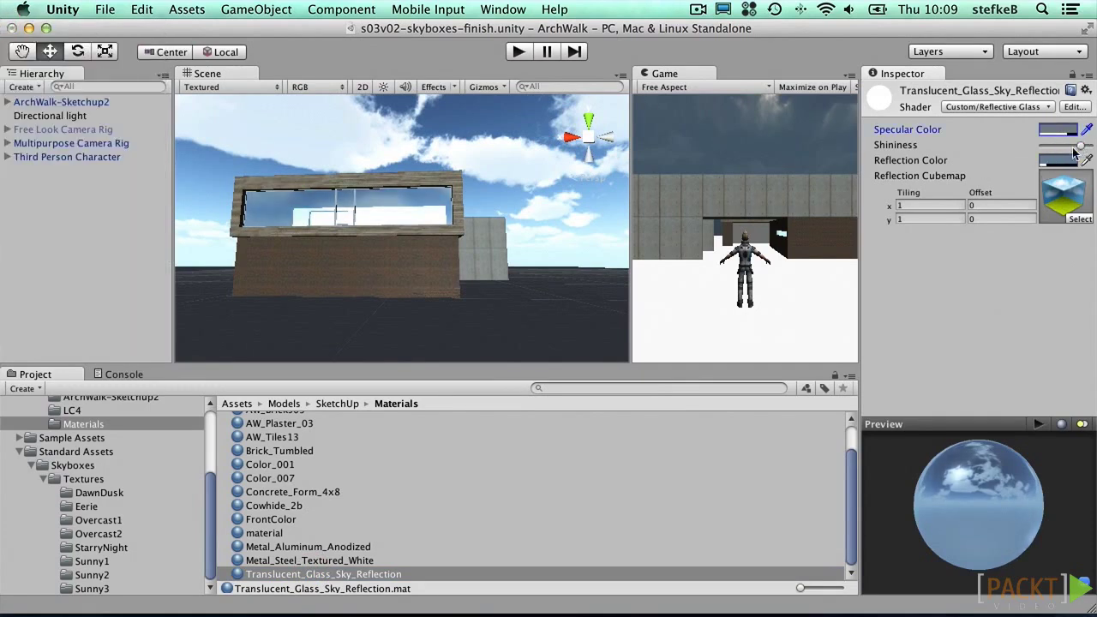
Set the glass material's Reflection Color to R 95, G 129, B 145, A 54
left_click(1056, 161)
left_click(44, 287)
left_click(80, 270)
left_click_drag(77, 254, 56, 240)
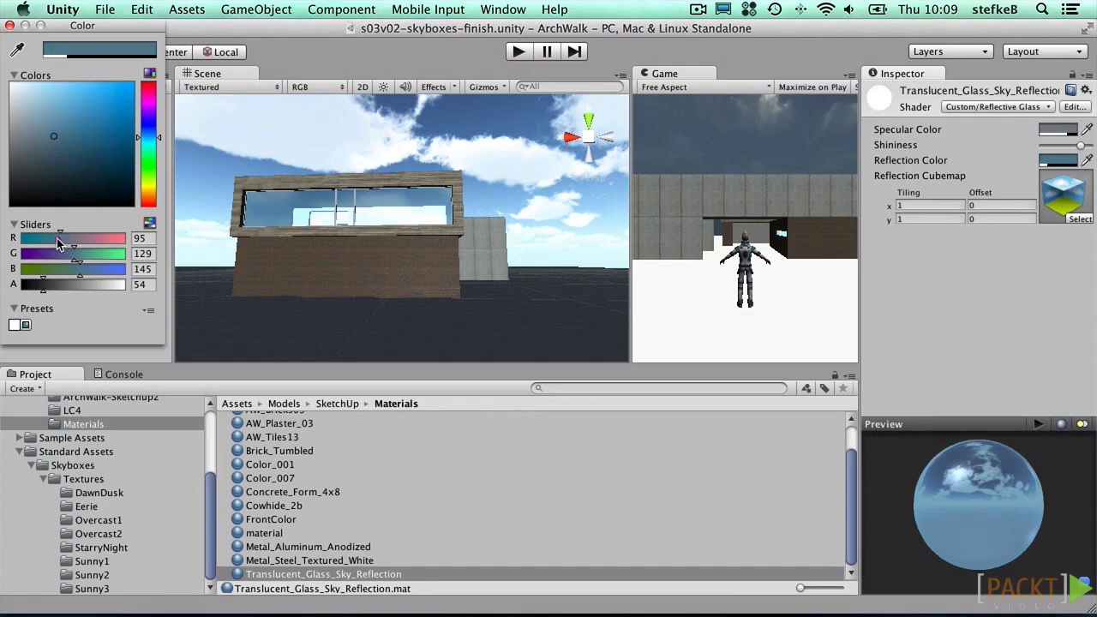
left_click(10, 26)
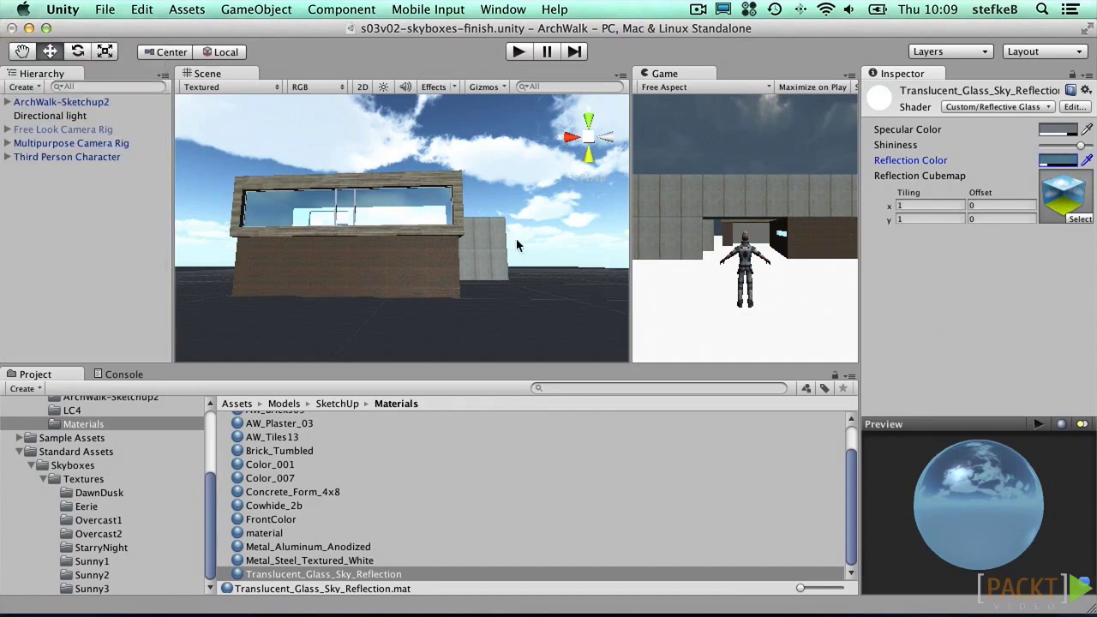
left_click_drag(499, 234, 467, 229, "alt")
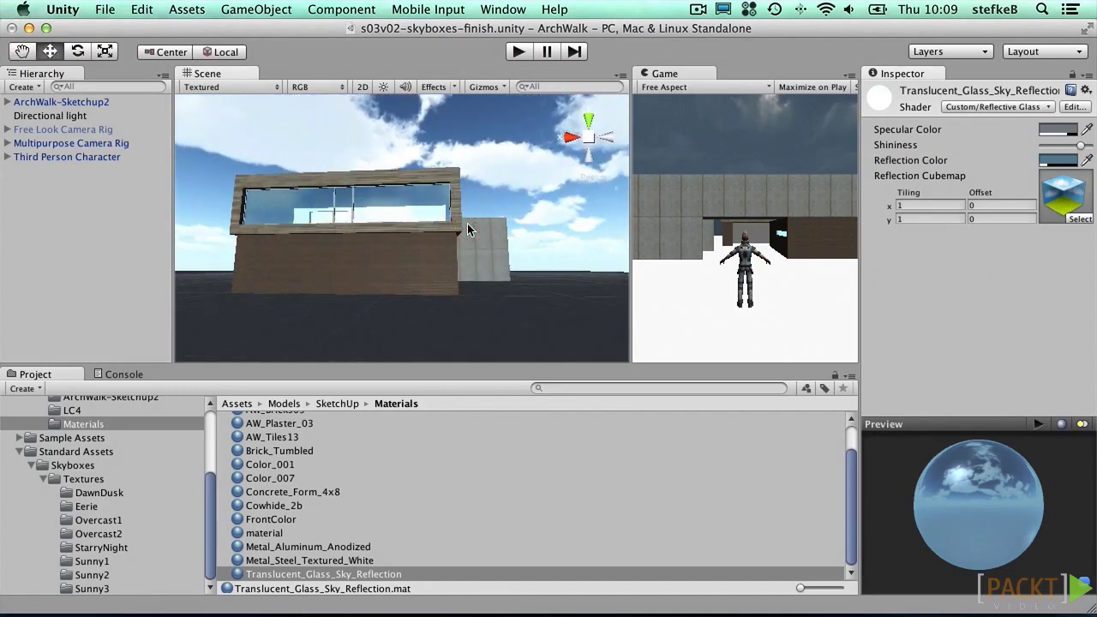
Switch to Safari and look at the Asset Store page for Hard Surface Shaders Free
key("super+Tab")
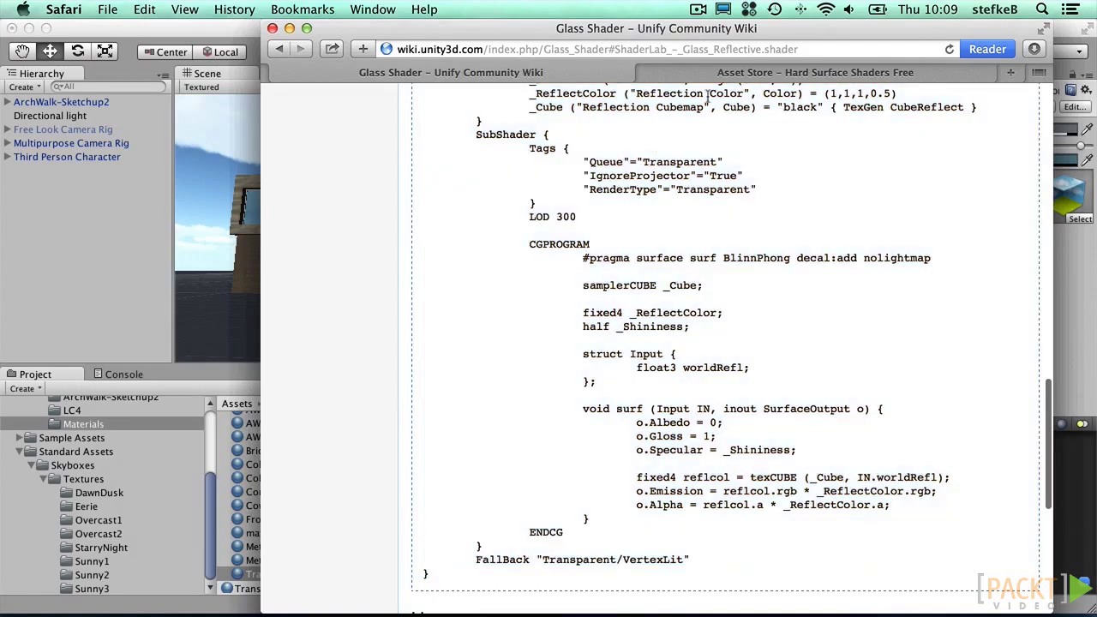
left_click(724, 74)
left_click(652, 53)
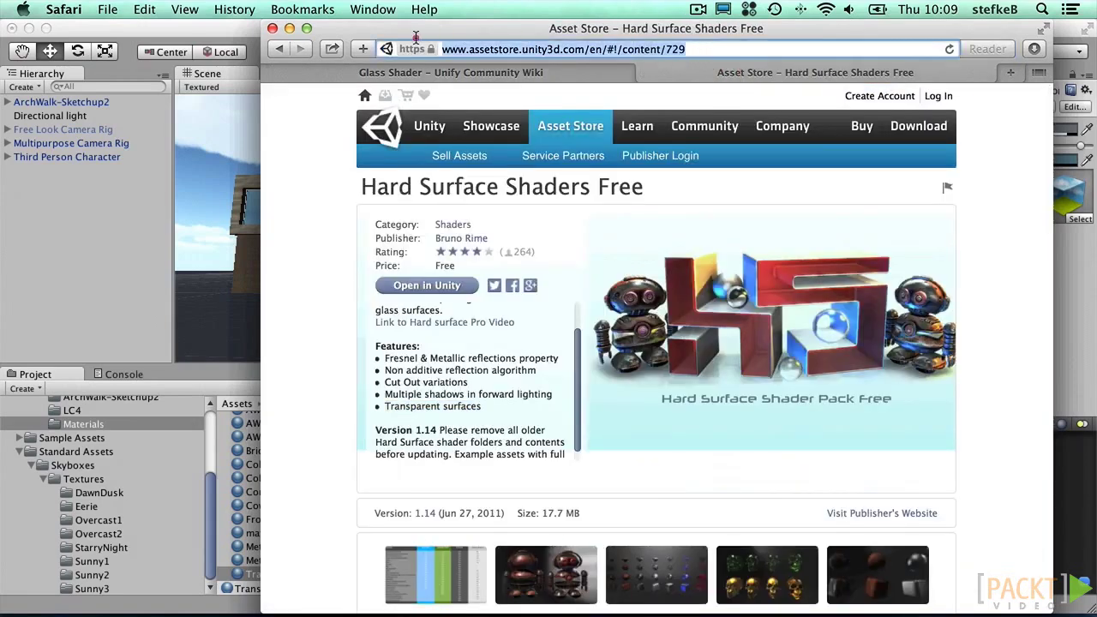
left_click_drag(358, 194, 668, 196)
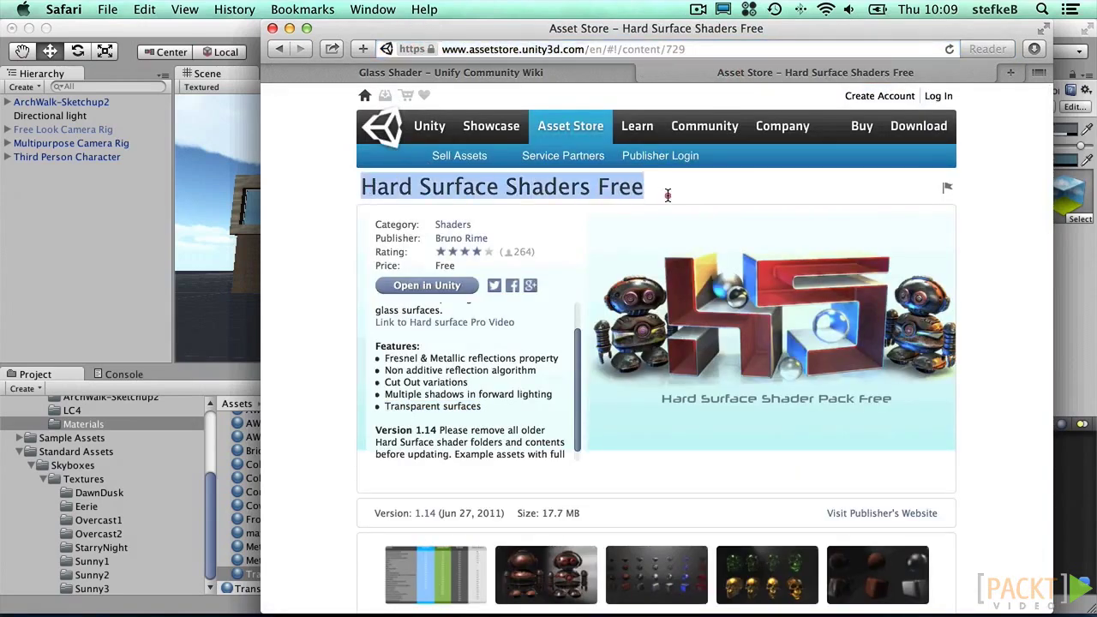
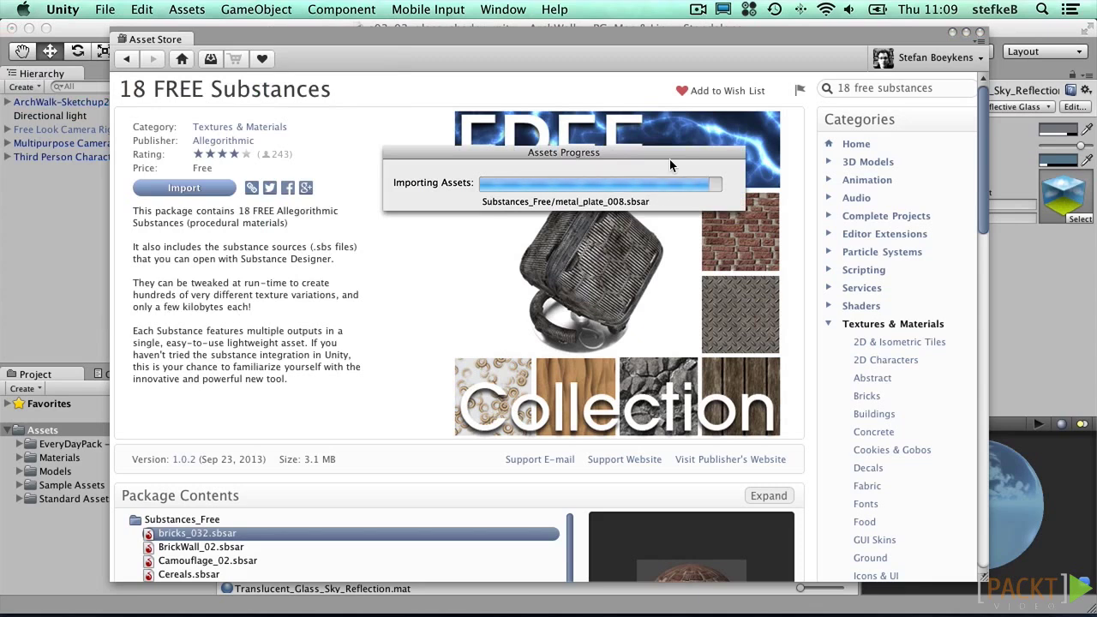
Show the Substances_Free folder with large thumbnails and expand the BrickWall_02 and bricks_032 substances to inspect their materials
left_click(979, 32)
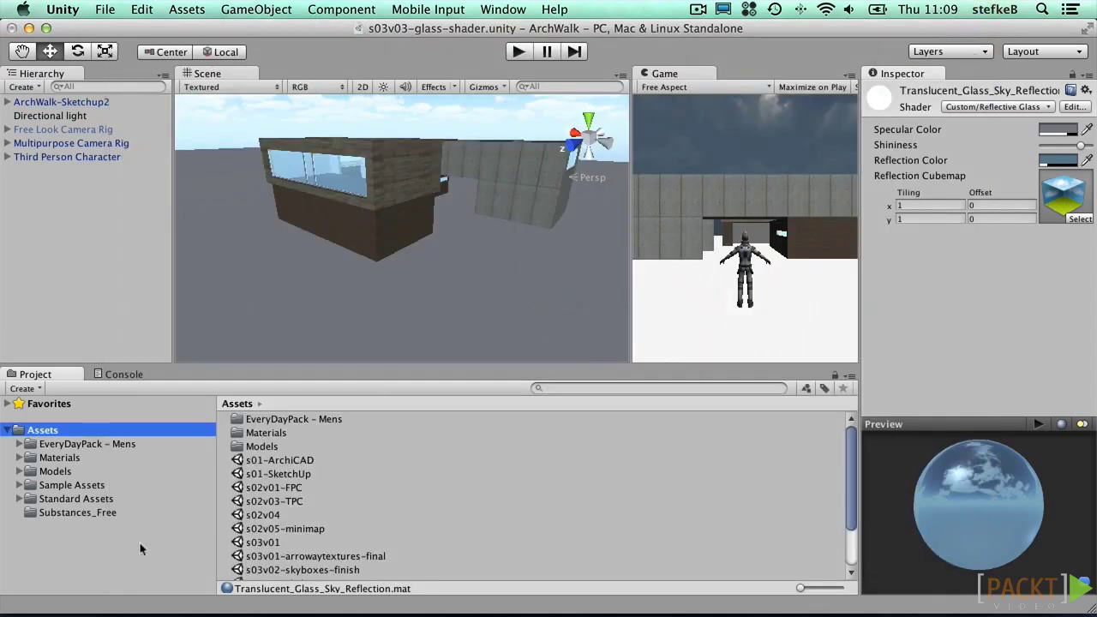
left_click(76, 513)
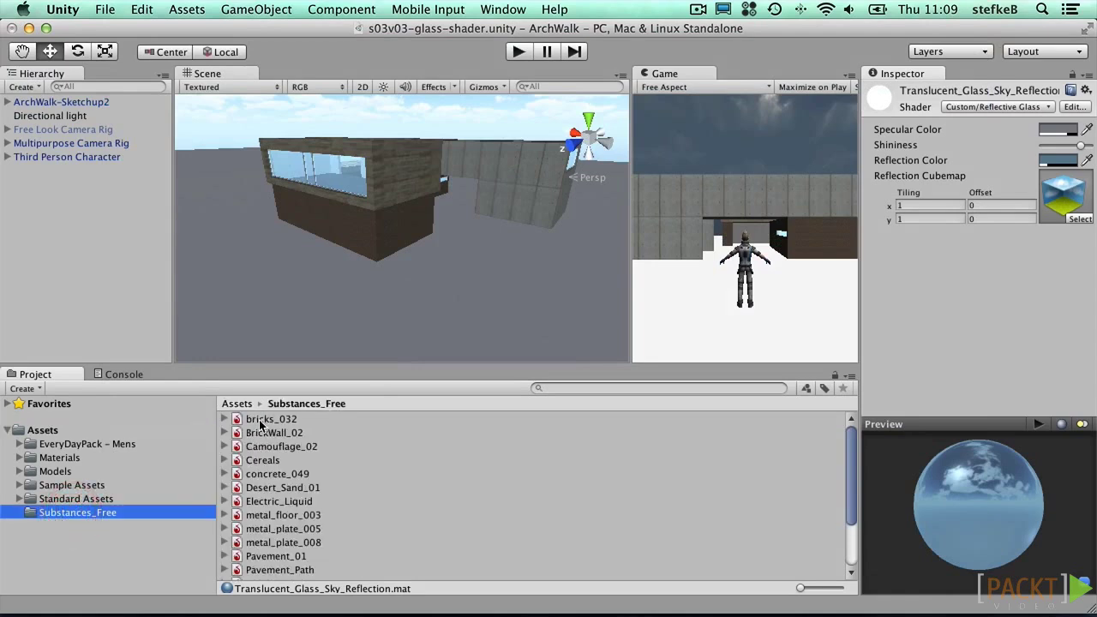
left_click_drag(801, 588, 831, 590)
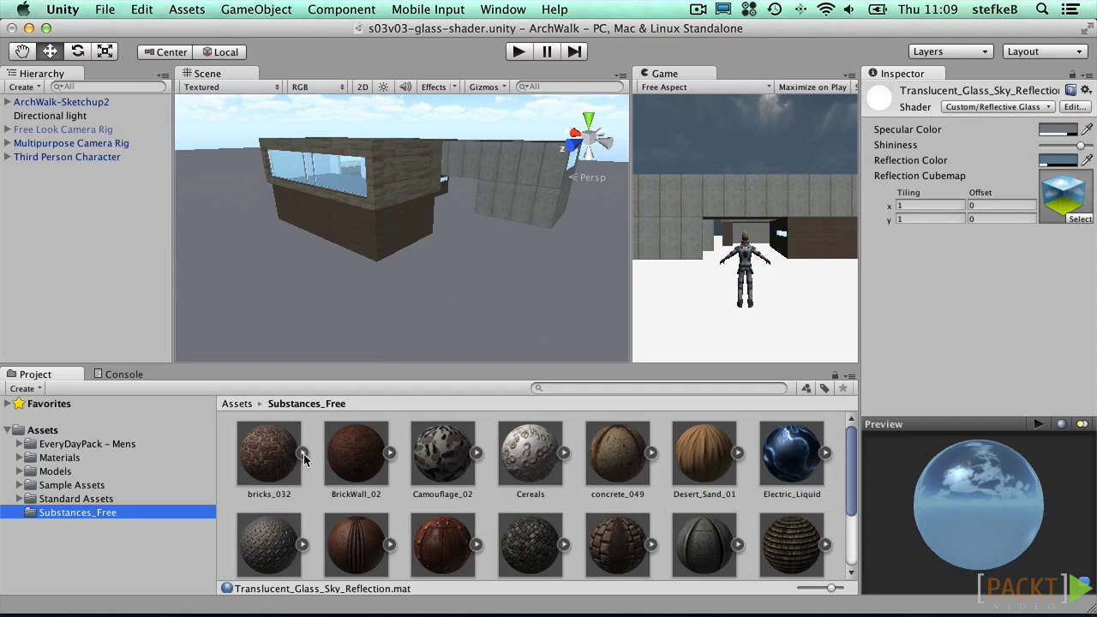
left_click(390, 454)
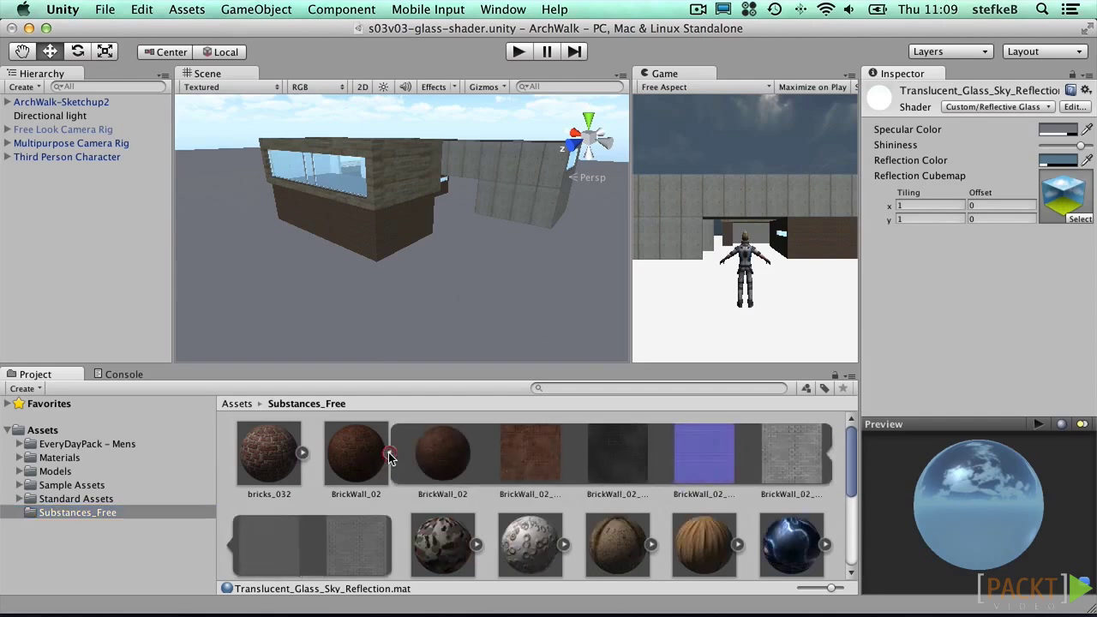
left_click(438, 455)
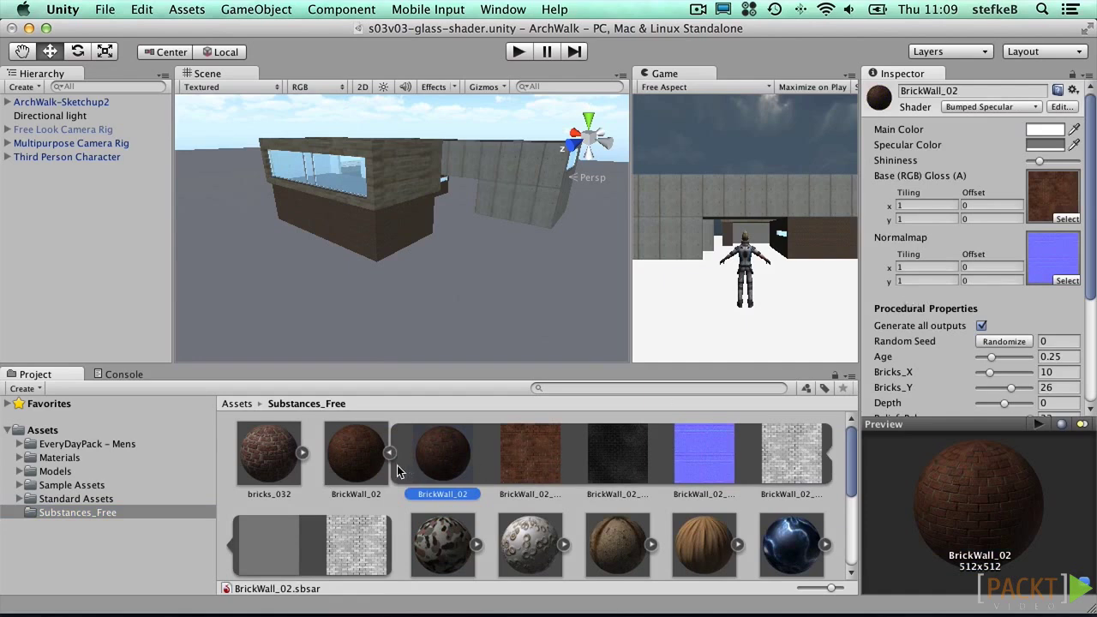
left_click(302, 453)
left_click(358, 452)
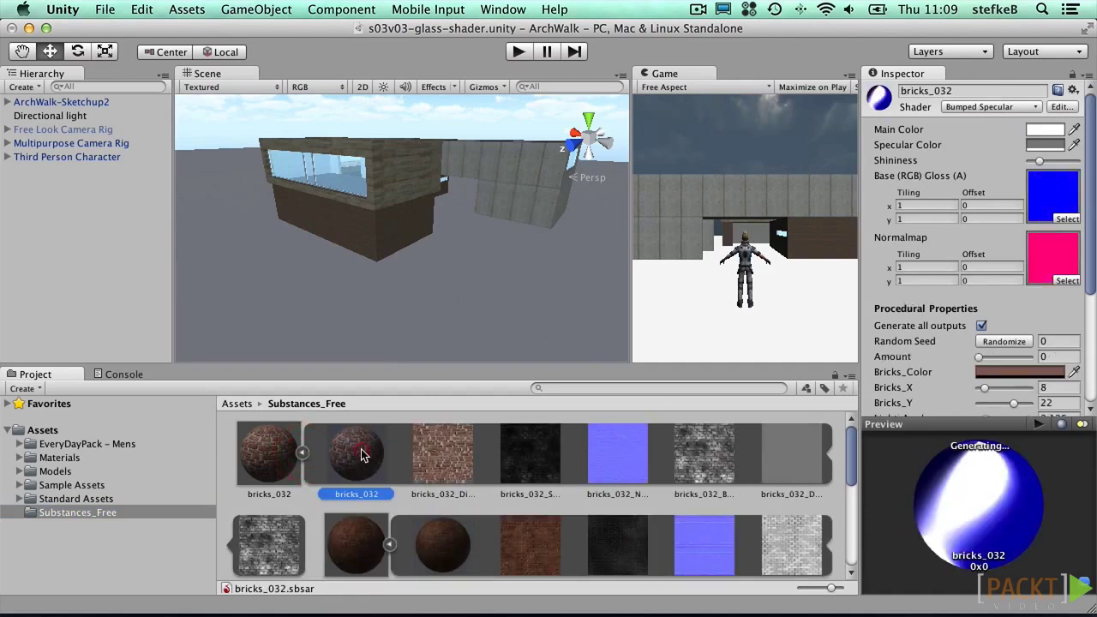
Set Bricks_X of the bricks_032 substance to 9 and apply its material to the building's lower wall
left_click(257, 450)
left_click_drag(1087, 229, 1092, 328)
left_click(985, 294)
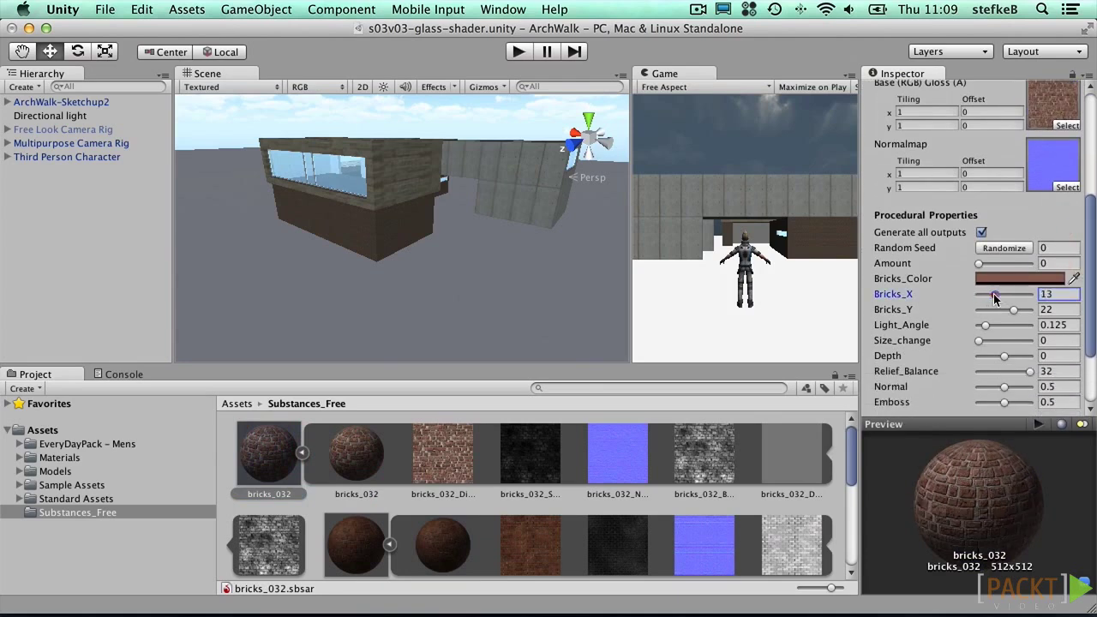
left_click_drag(985, 296, 992, 331)
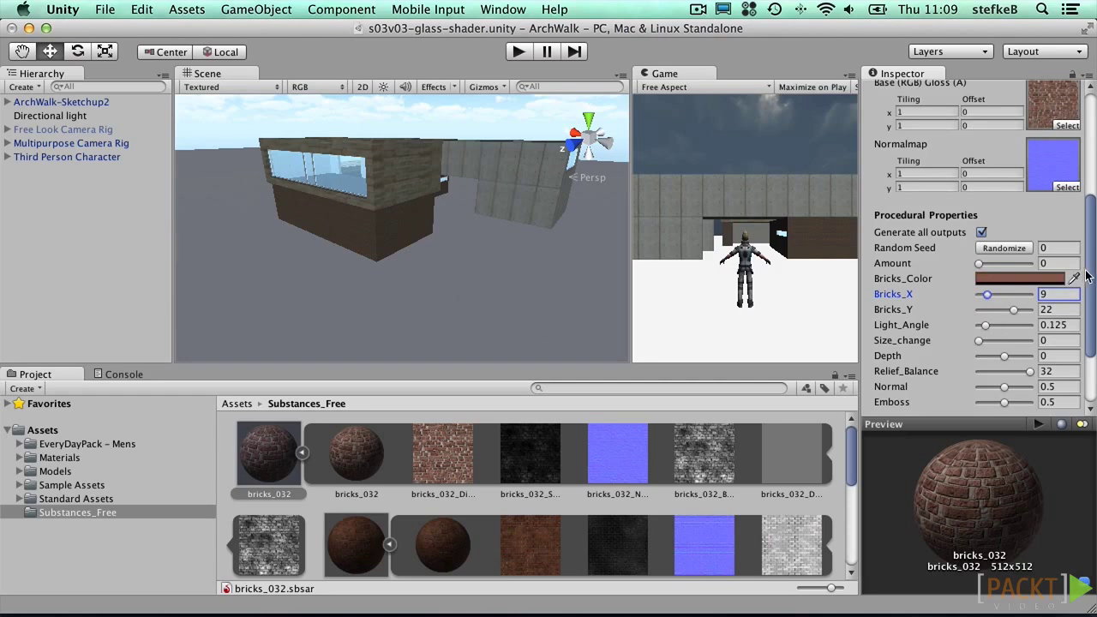
scroll(1090, 276, "up", 10)
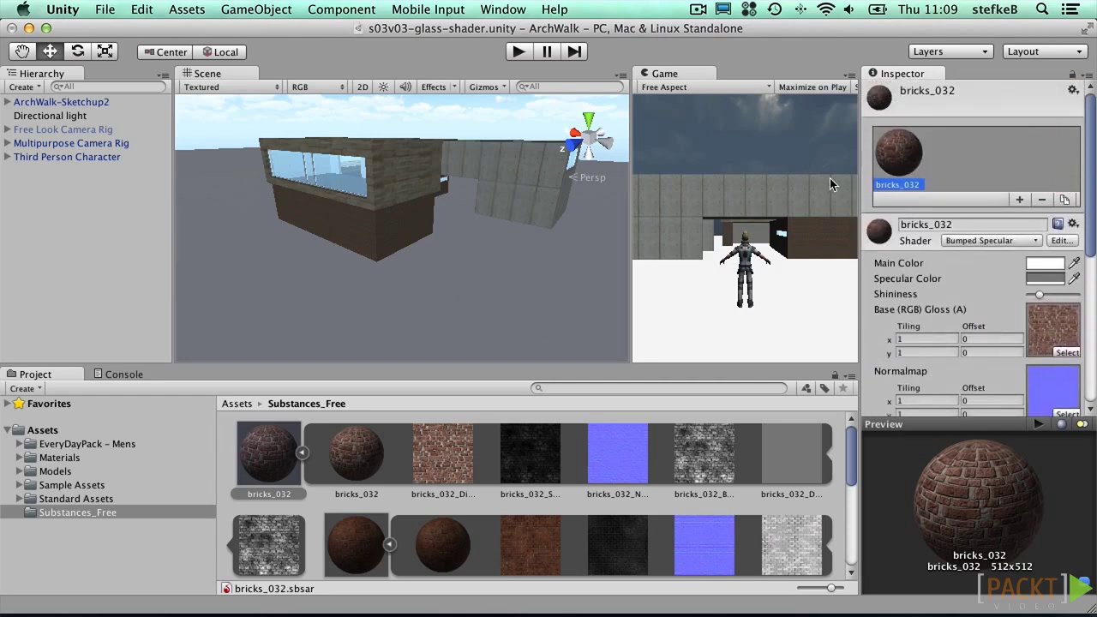
left_click(356, 452)
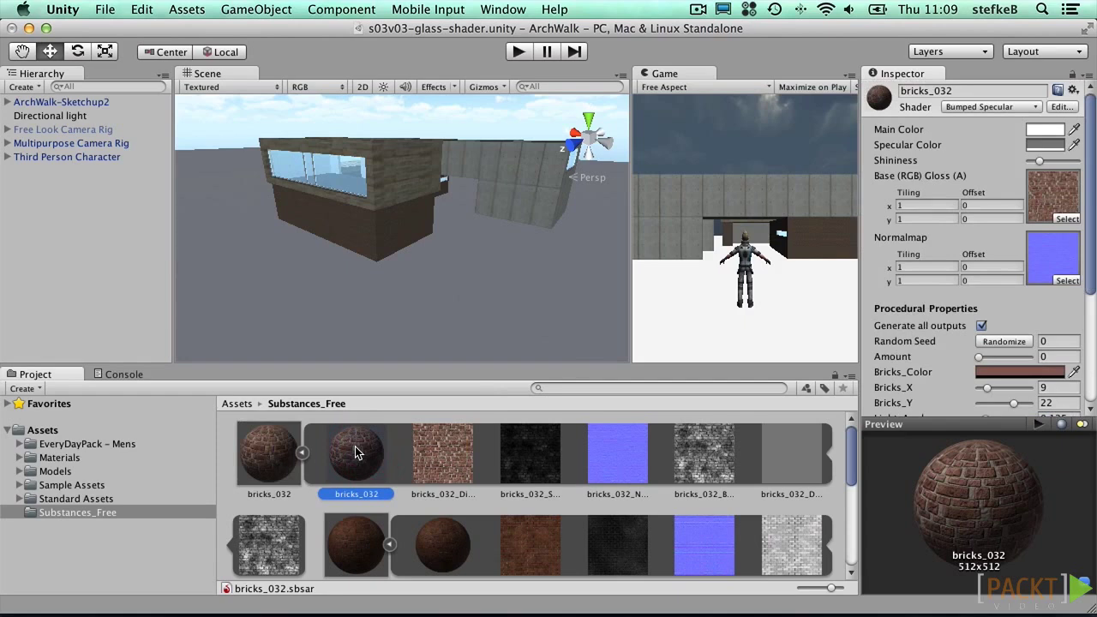
left_click_drag(354, 447, 367, 245)
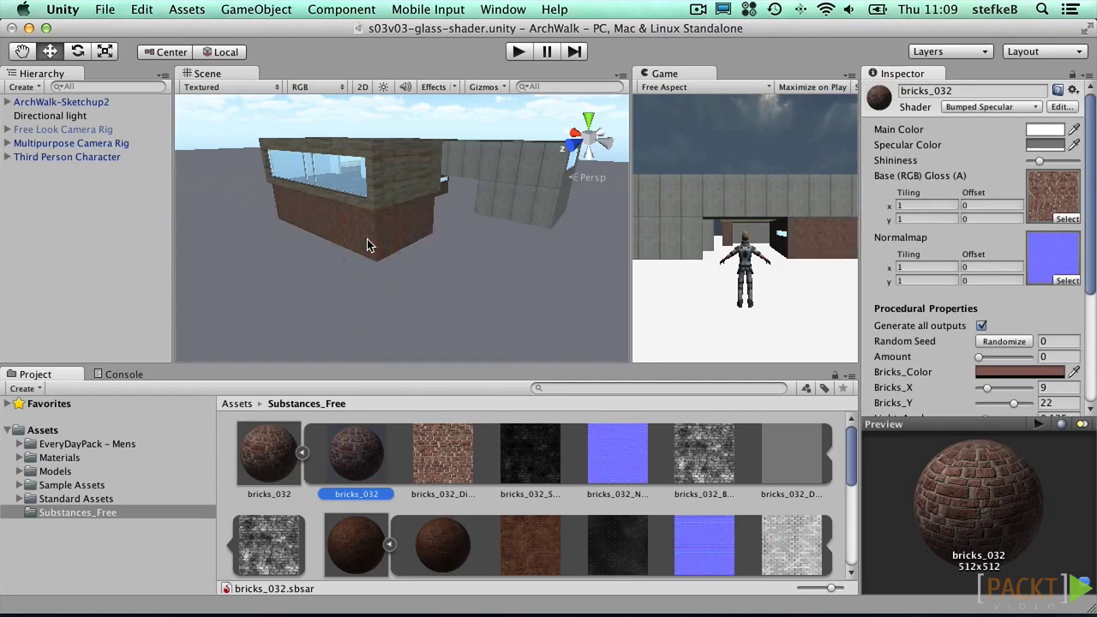
Randomize the Random Seed of the bricks_032 substance while viewing the brick wall up close
left_click(439, 461)
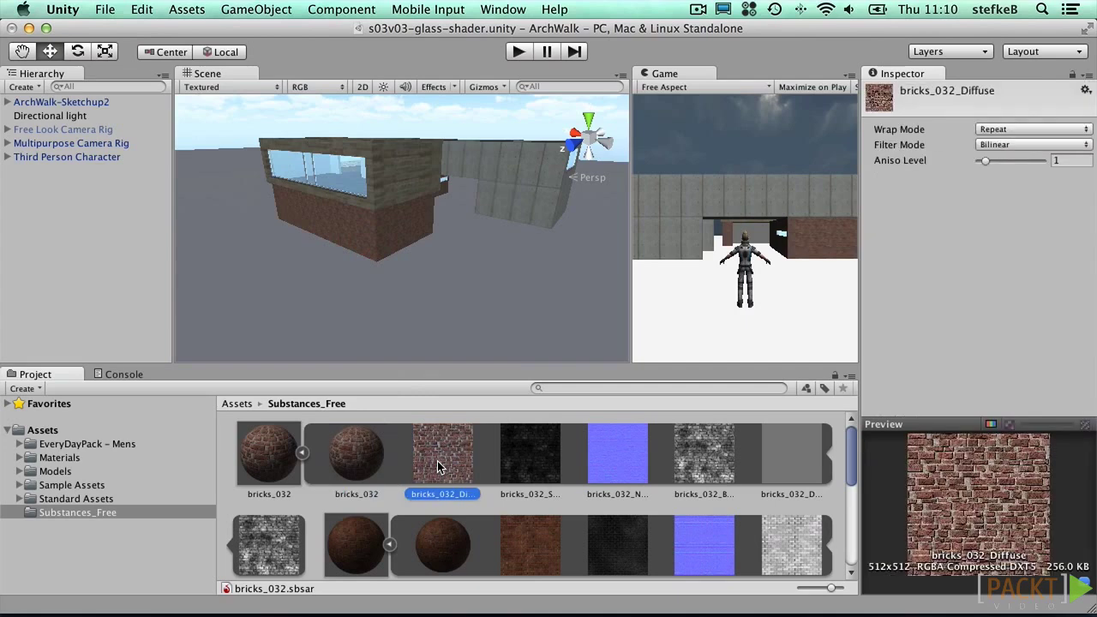
left_click(360, 447)
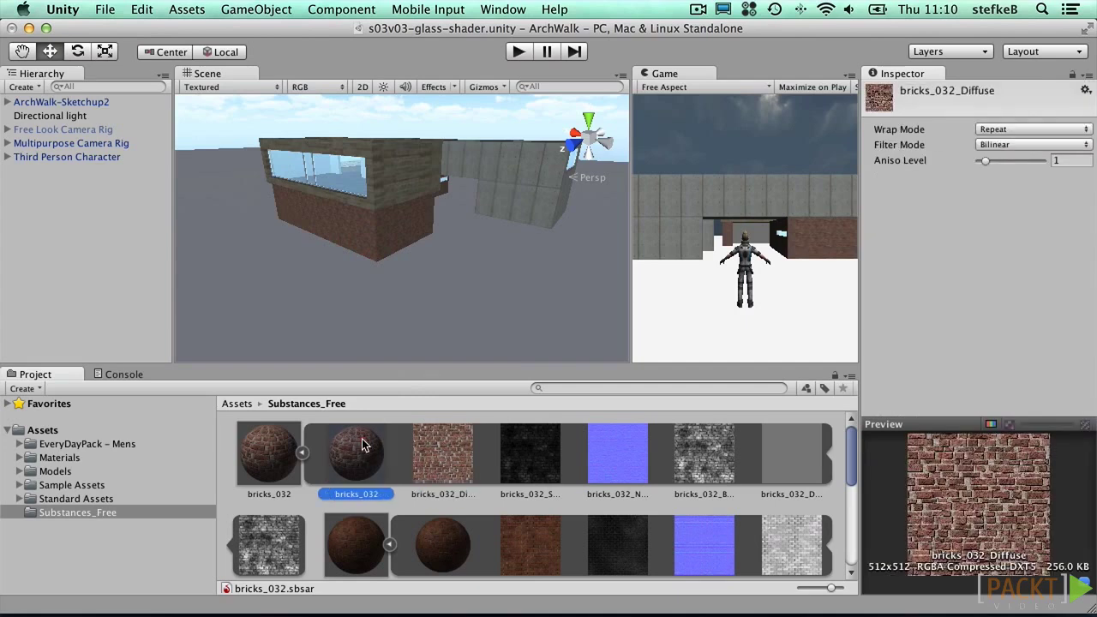
left_click(275, 451)
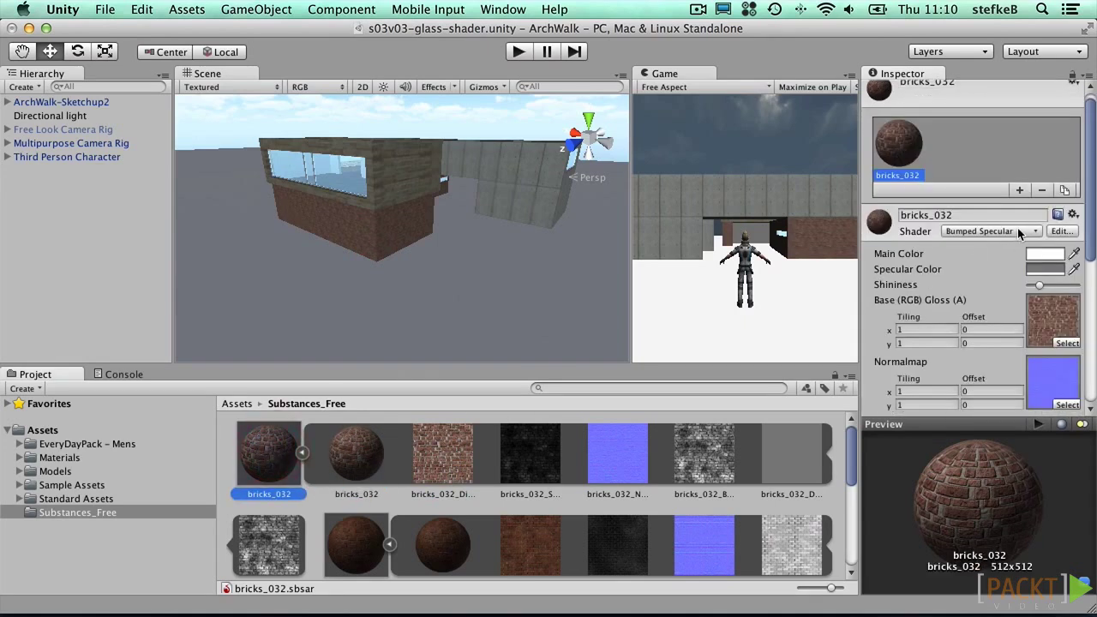
left_click_drag(433, 231, 532, 215, "alt")
scroll(317, 238, "up", 10)
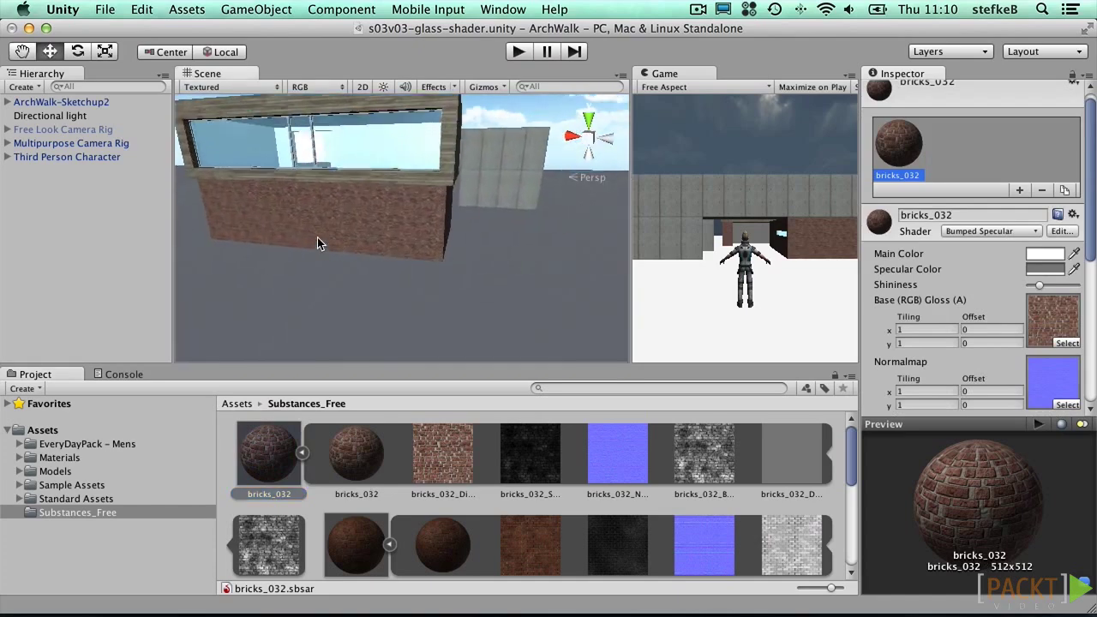
left_click_drag(433, 237, 730, 223, "alt")
scroll(1011, 320, "down", 5)
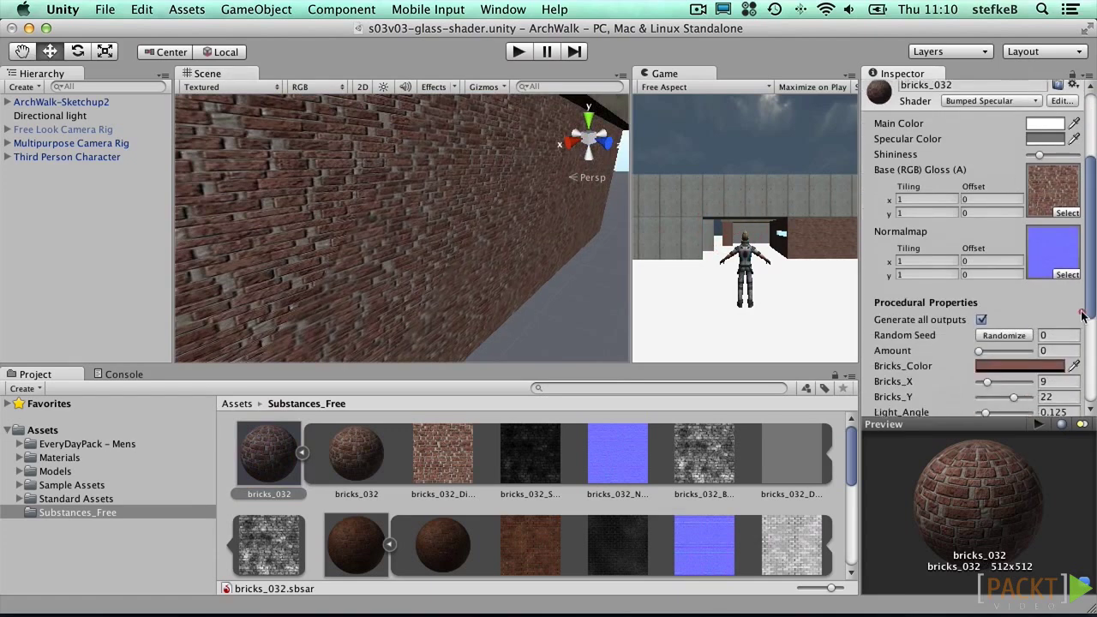
left_click(1003, 271)
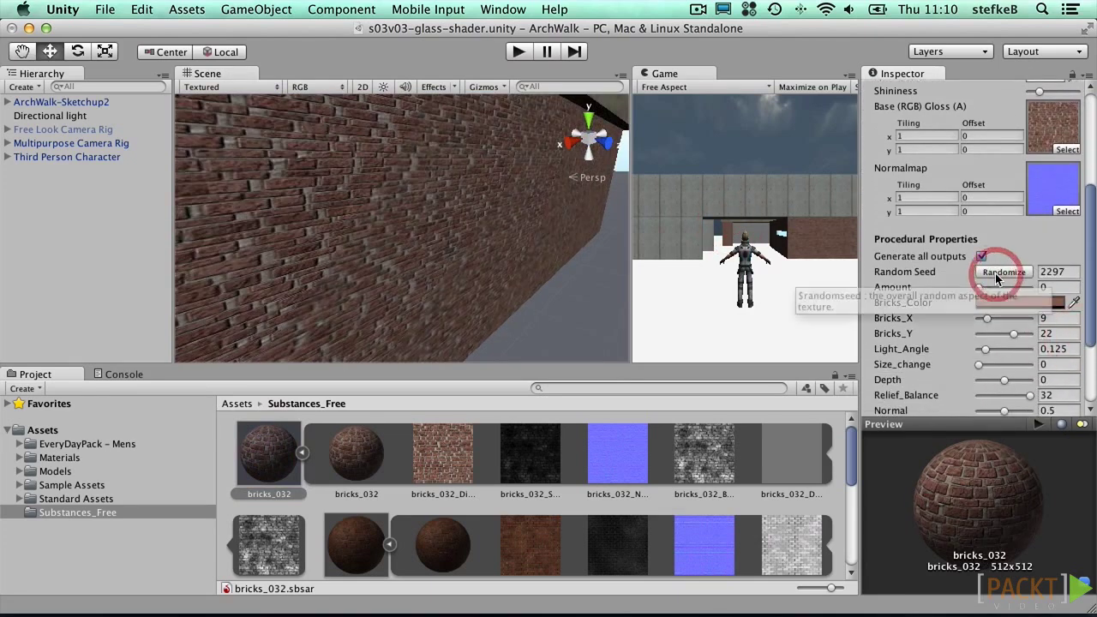
Add a second bricks_032 material instance with a brighter Bricks_Color, a randomized seed, Amount 0.15 and Bricks_X 10
scroll(1042, 146, "up", 5)
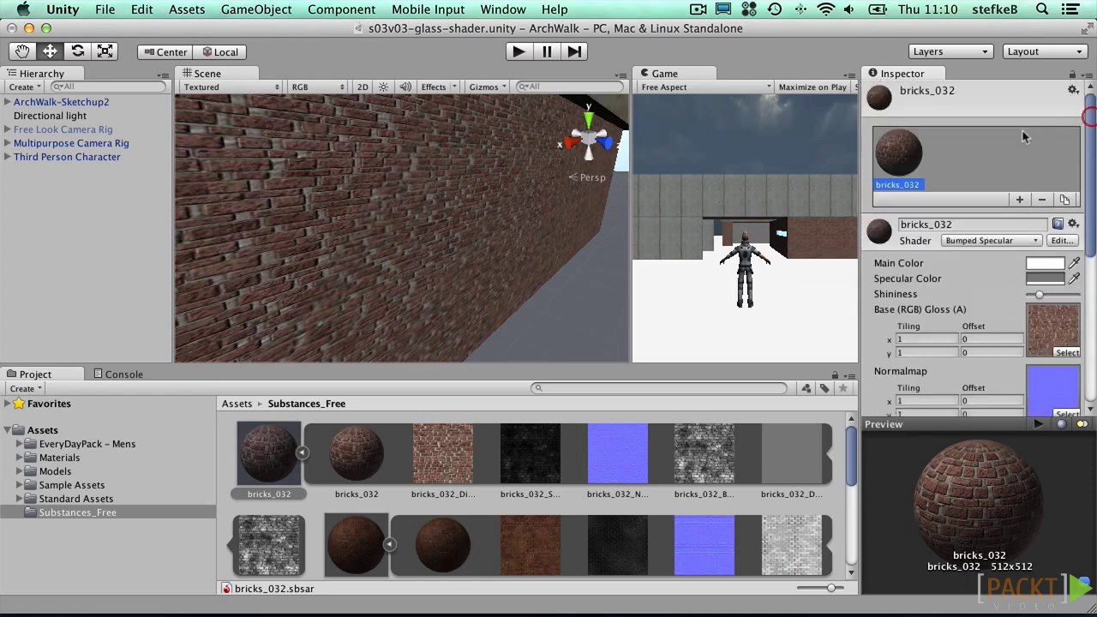
left_click(1019, 200)
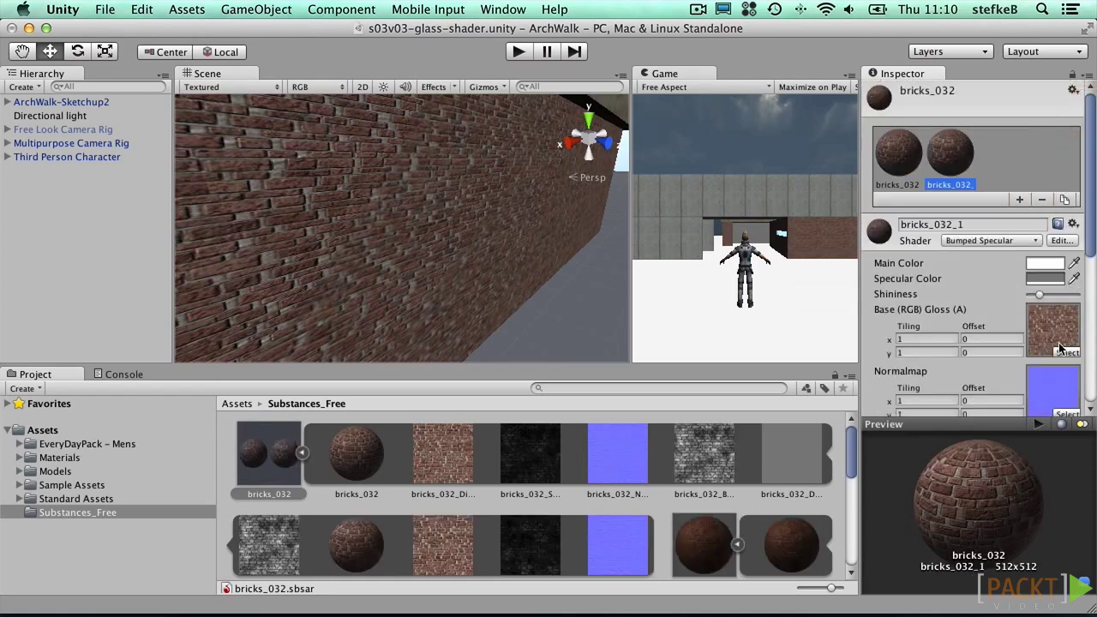
left_click_drag(1088, 257, 1085, 355)
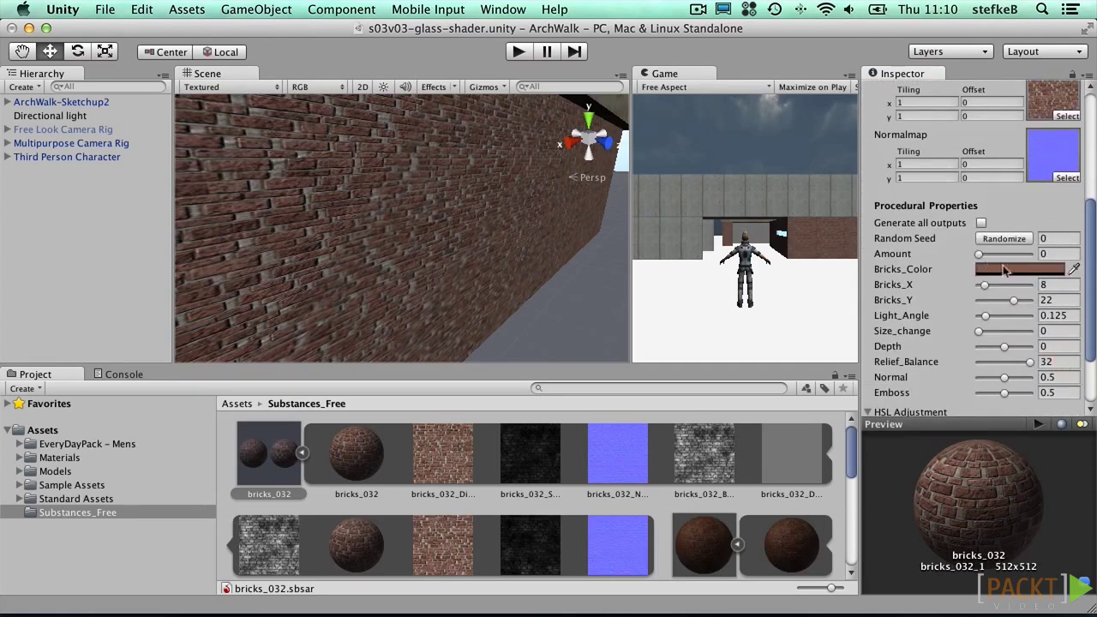
left_click(1002, 270)
left_click_drag(63, 135, 68, 125)
left_click(9, 25)
left_click(1015, 240)
left_click_drag(978, 254, 990, 284)
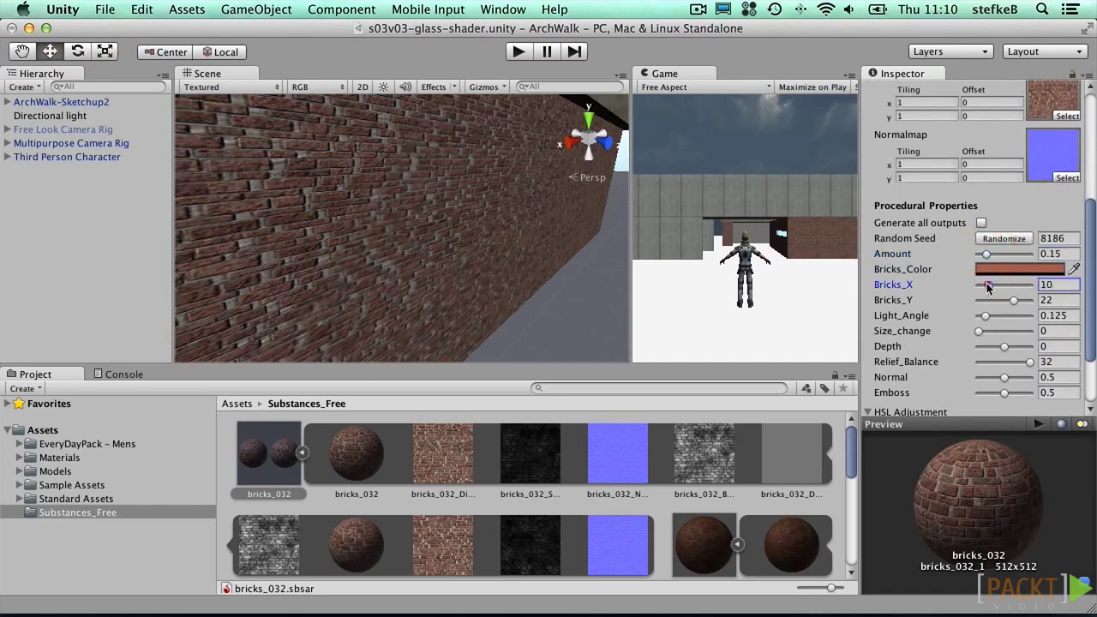
Assign the material of the Pavement_01 substance to Element 2 of Mesh30's Mesh Renderer in place of FrontColor
left_click(301, 453)
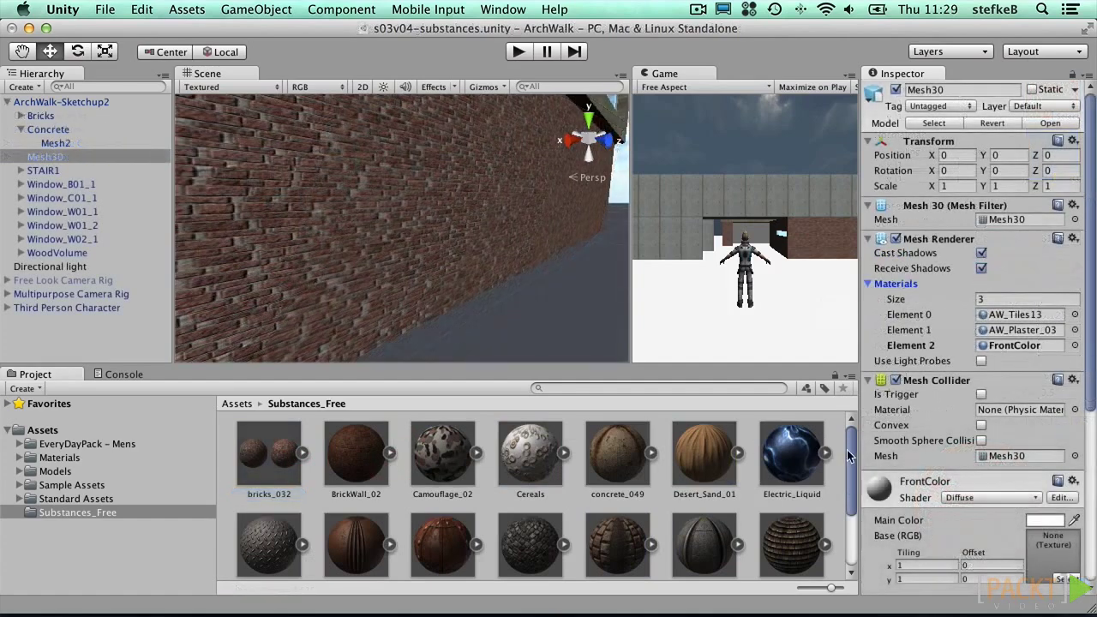
scroll(553, 441, "down", 5)
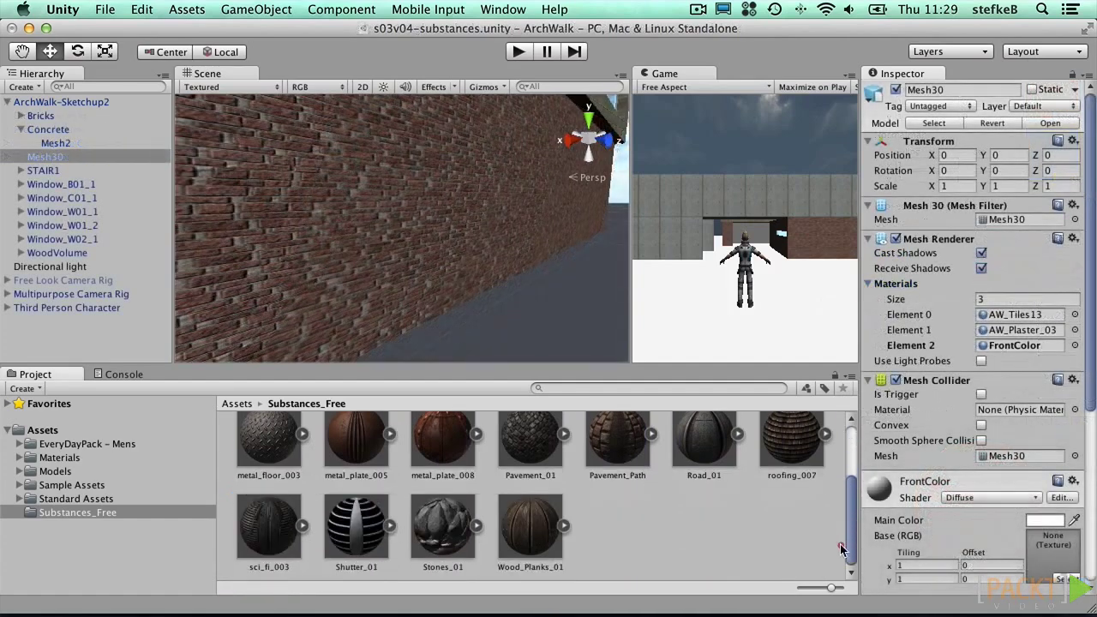
left_click(546, 439)
left_click(564, 455)
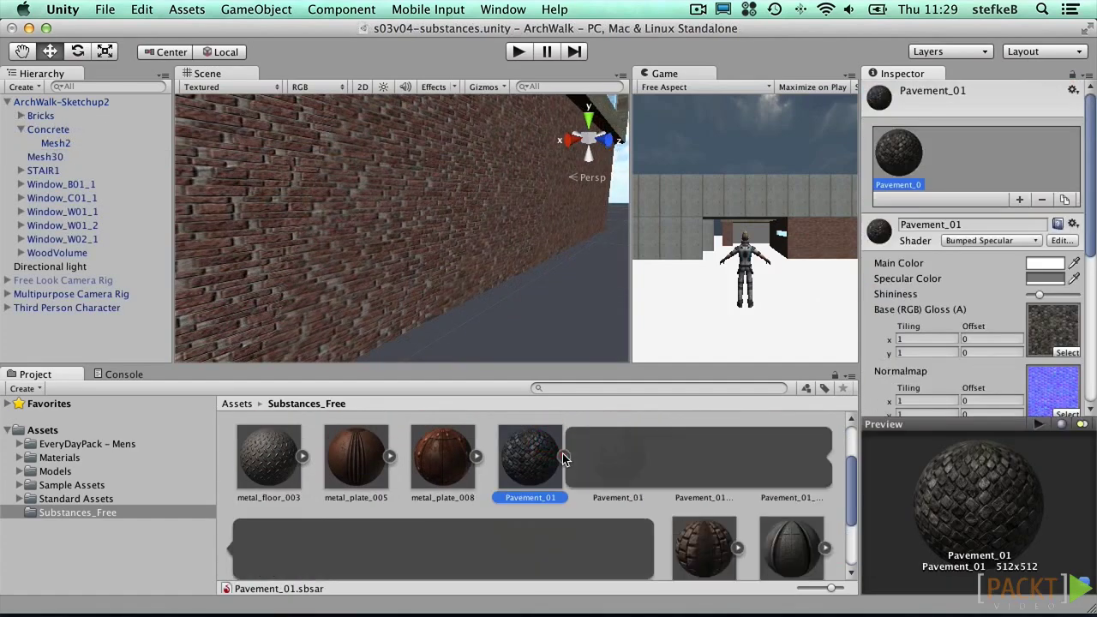
left_click(49, 154)
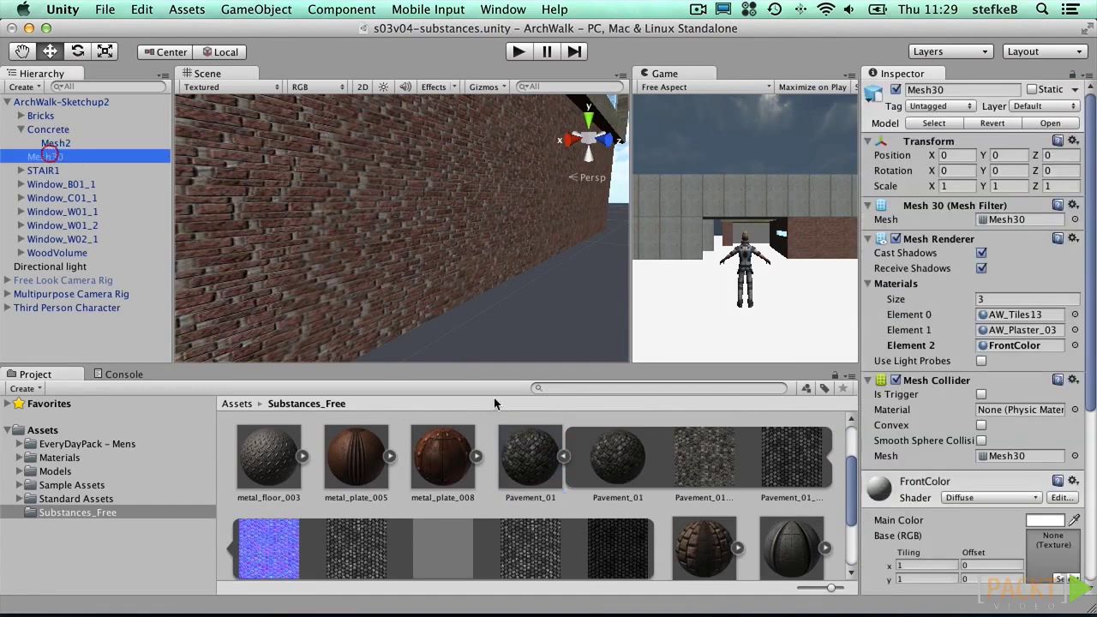
left_click_drag(619, 467, 1010, 352)
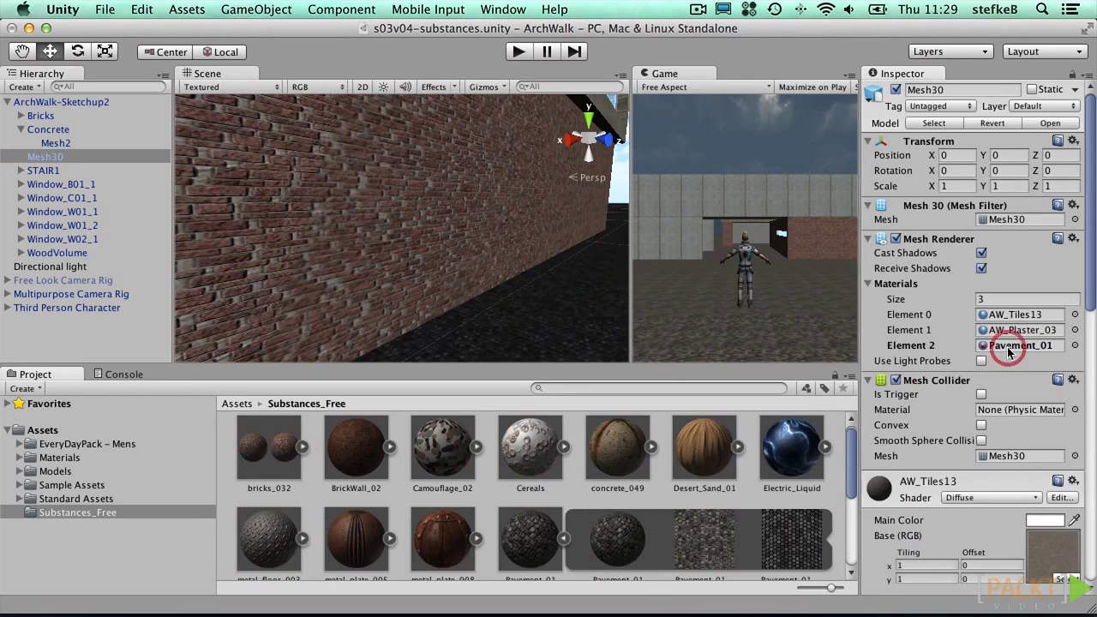
Set the Age of the Pavement_01 substance material to 0.54 while viewing the paved ground around the building
left_click(610, 527)
left_click_drag(1090, 197, 1091, 268)
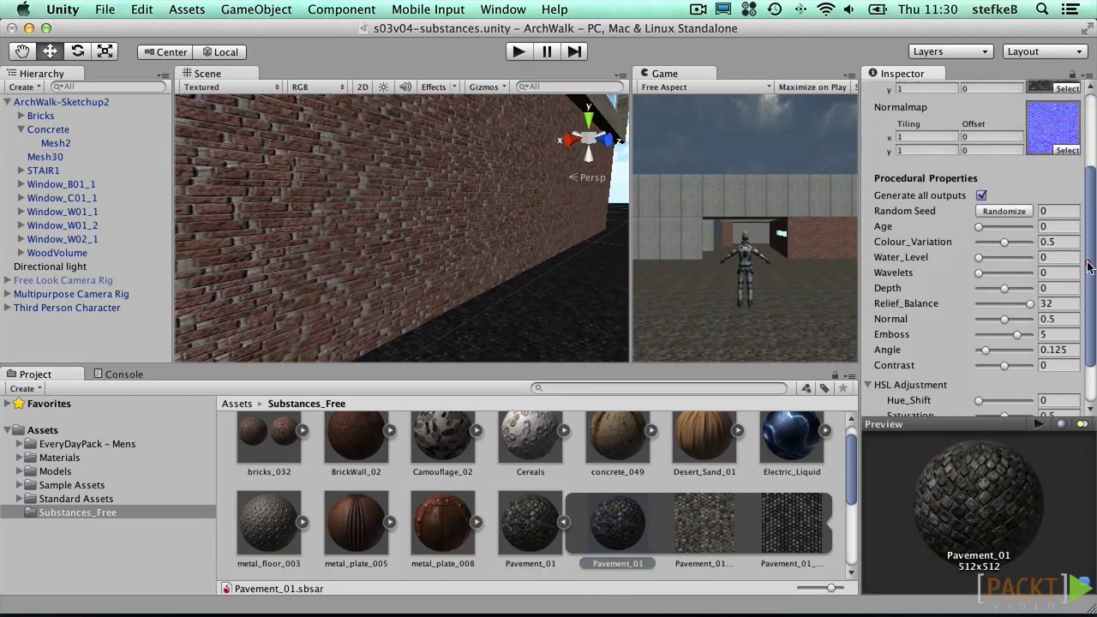
left_click_drag(979, 228, 1000, 228)
left_click_drag(553, 251, 621, 287, "alt")
left_click_drag(739, 267, 754, 269, "alt")
left_click(1006, 227)
Set the x and y tiling of Pavement_01 to 2 for both the Base texture and the Normalmap
left_click_drag(1088, 175, 1088, 127)
left_click_drag(917, 160, 871, 154)
type("2")
left_click_drag(940, 175, 882, 175)
type("2")
type("2")
left_click_drag(924, 221, 865, 230)
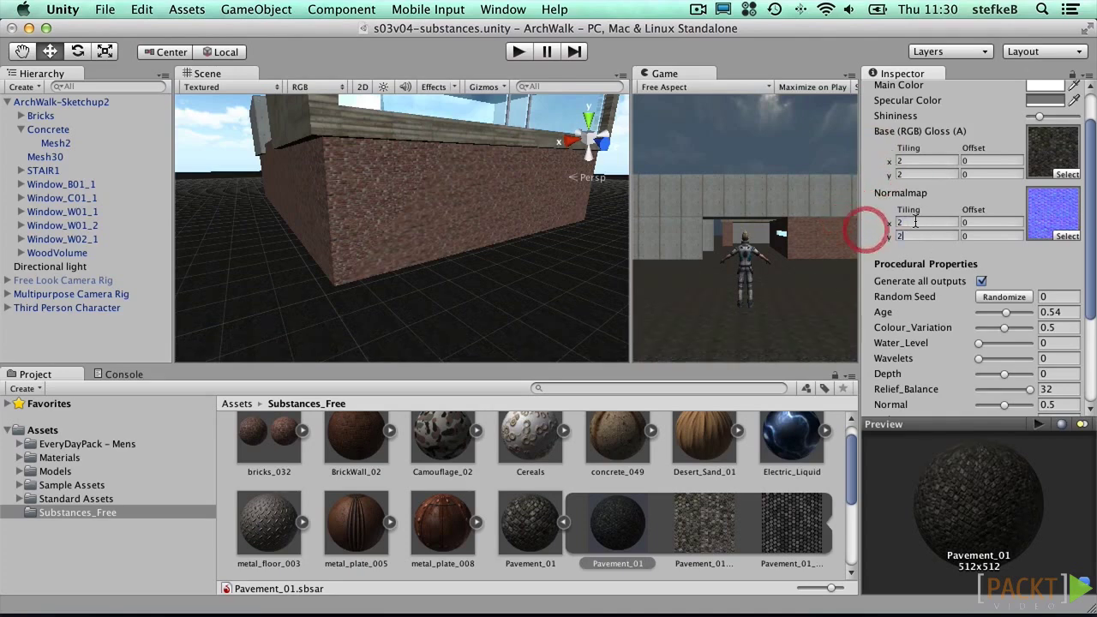
left_click_drag(583, 249, 576, 307, "alt")
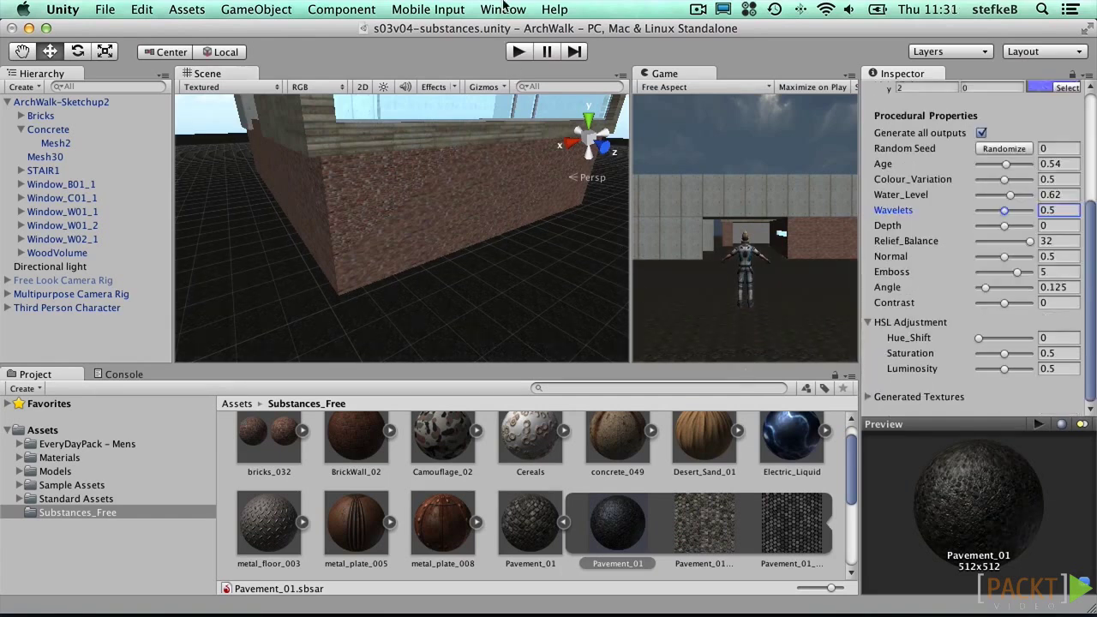
Search the Asset Store for bitmap2material and view the Bitmap2Material 2.2 product page
left_click(506, 10)
left_click(553, 232)
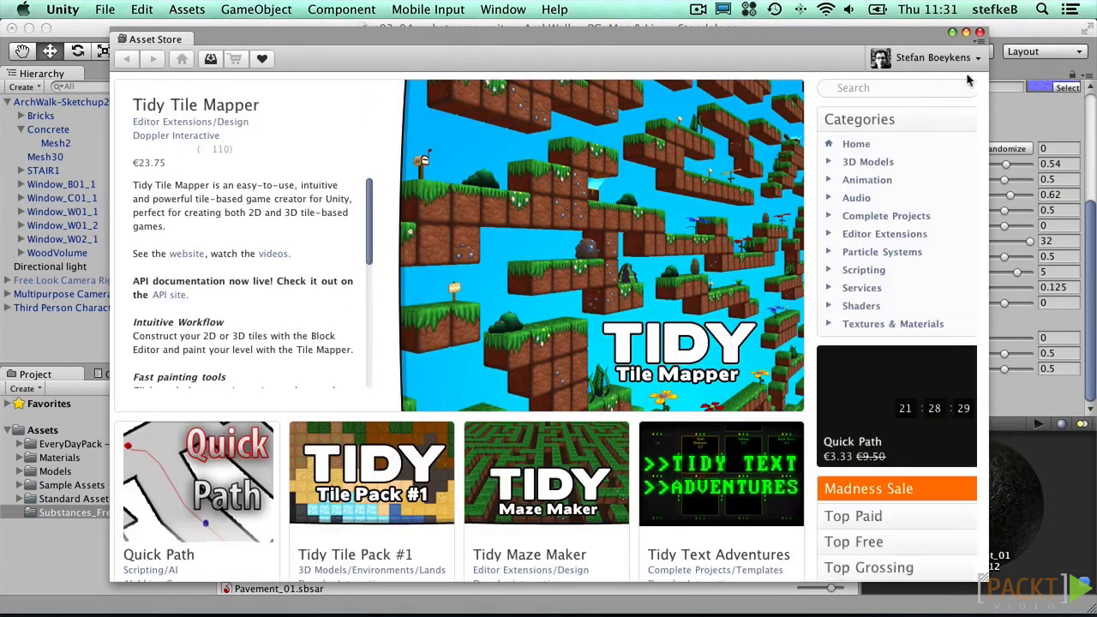
left_click(911, 88)
type("bitmap2mat")
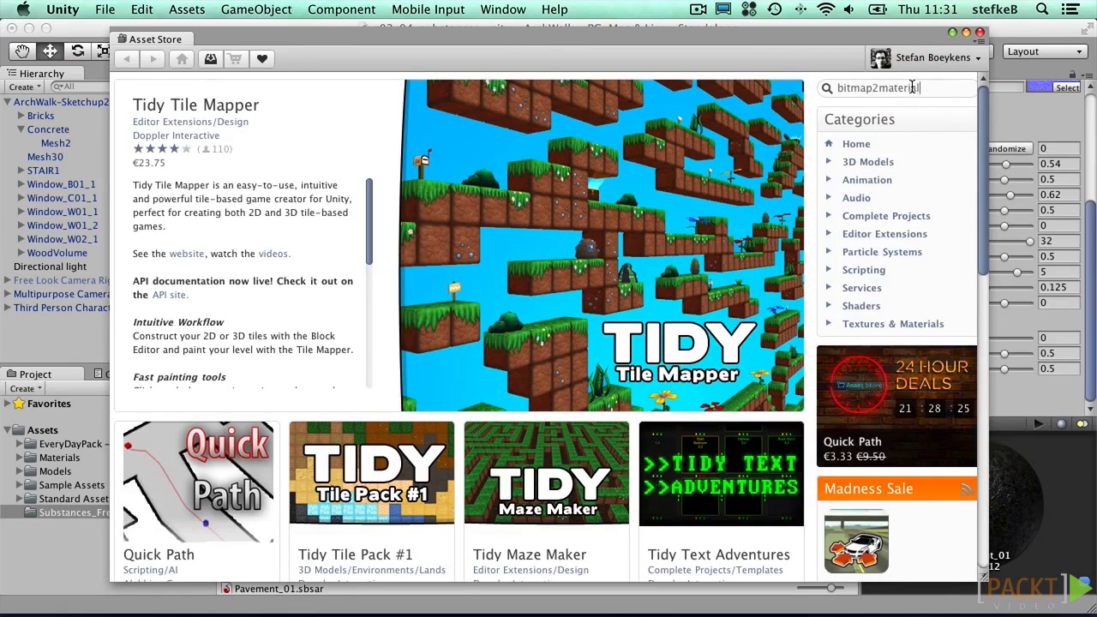
type("erial")
key("Return")
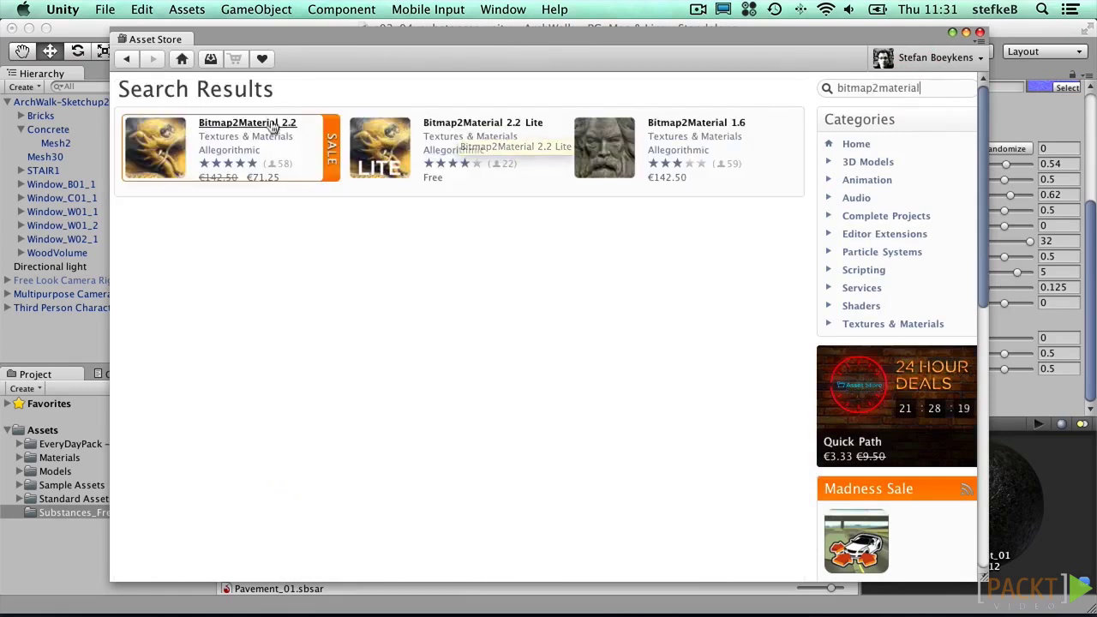
left_click(264, 122)
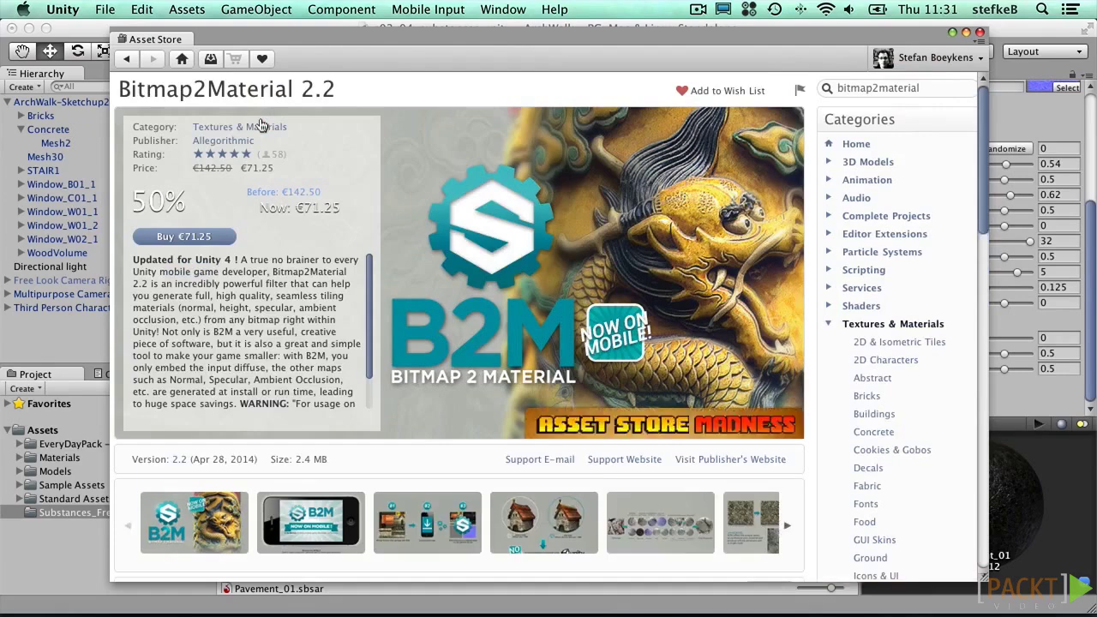